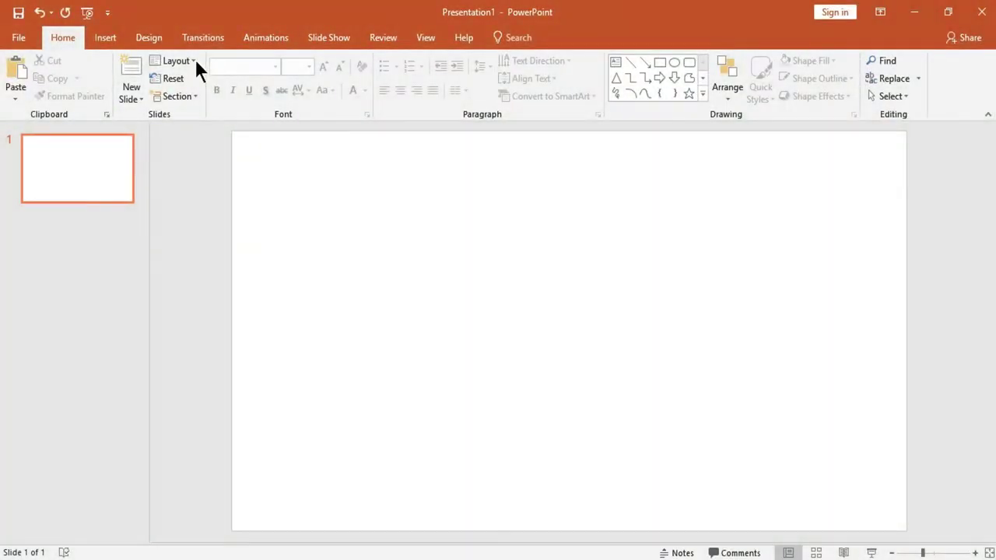
Switch the slide background to a radial gradient fill radiating from the top-left.
left_click(148, 40)
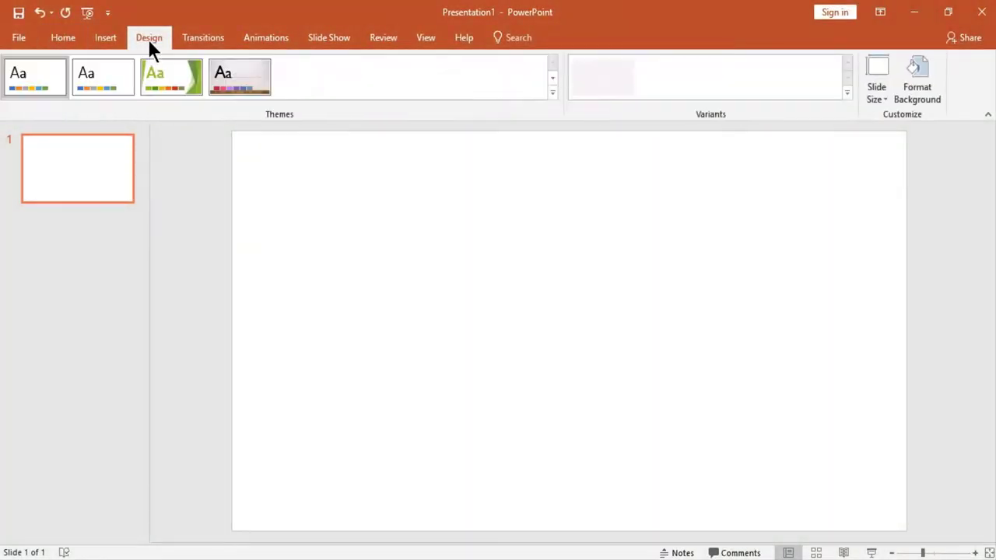
left_click(919, 94)
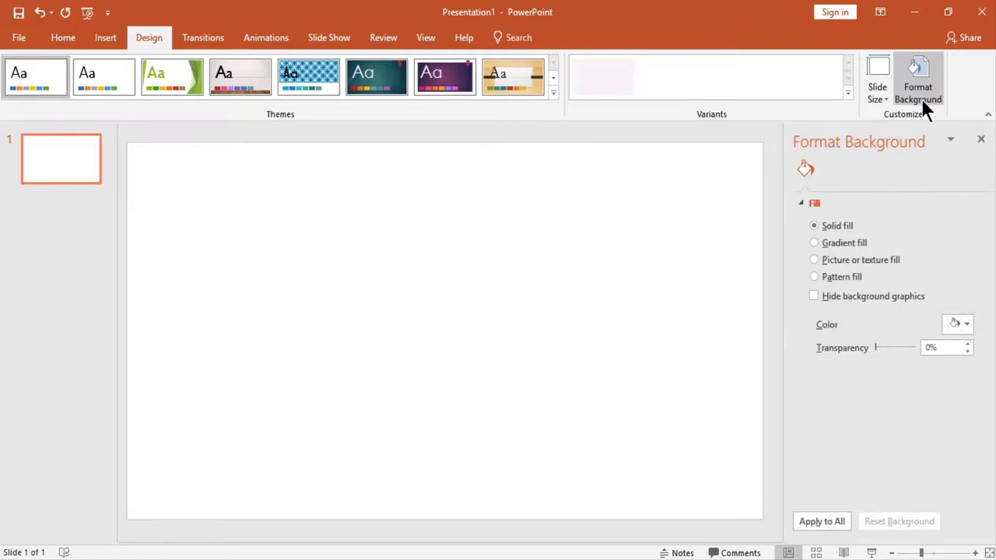
left_click(861, 242)
left_click(967, 347)
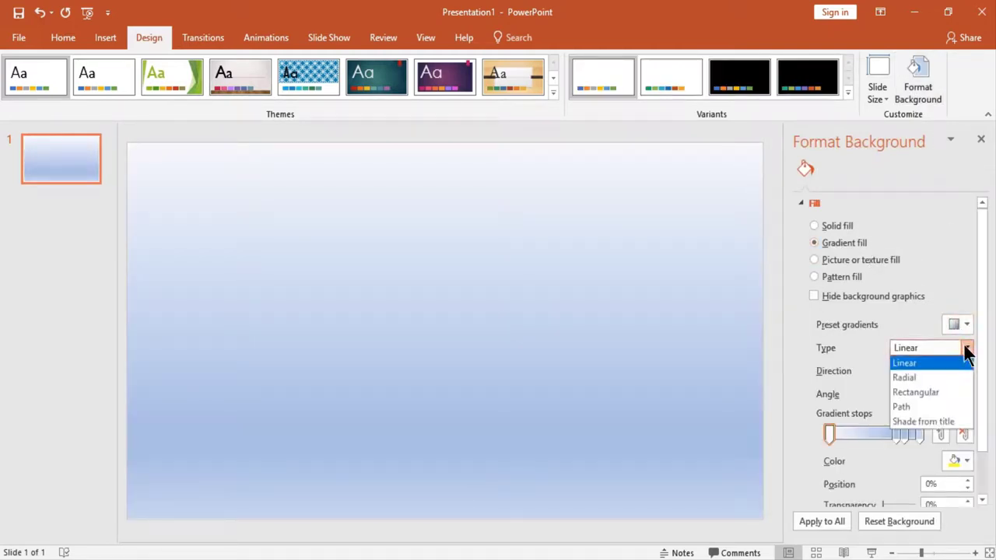
left_click(963, 377)
left_click(963, 375)
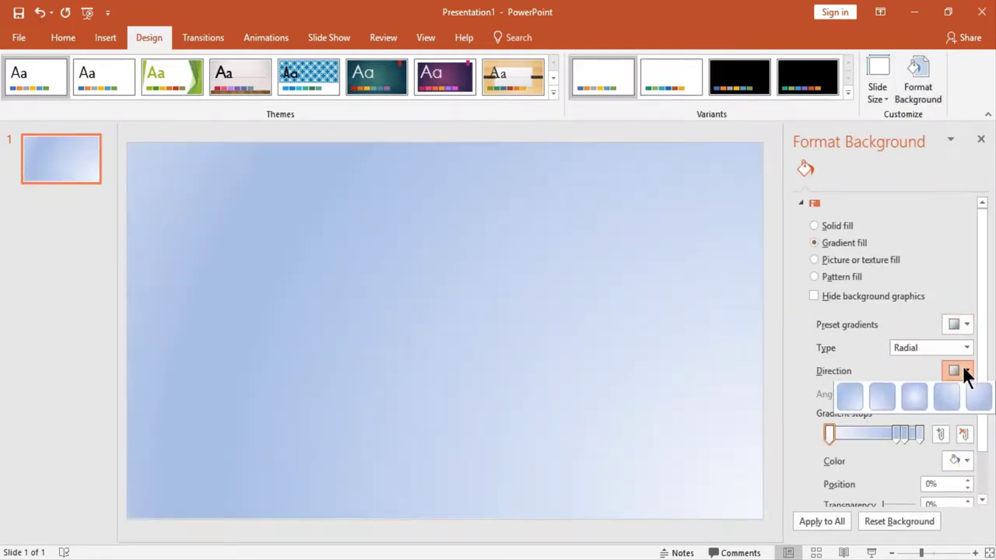
left_click(978, 407)
Remove one gradient stop and make the first stop light green at 24% position.
left_click(963, 434)
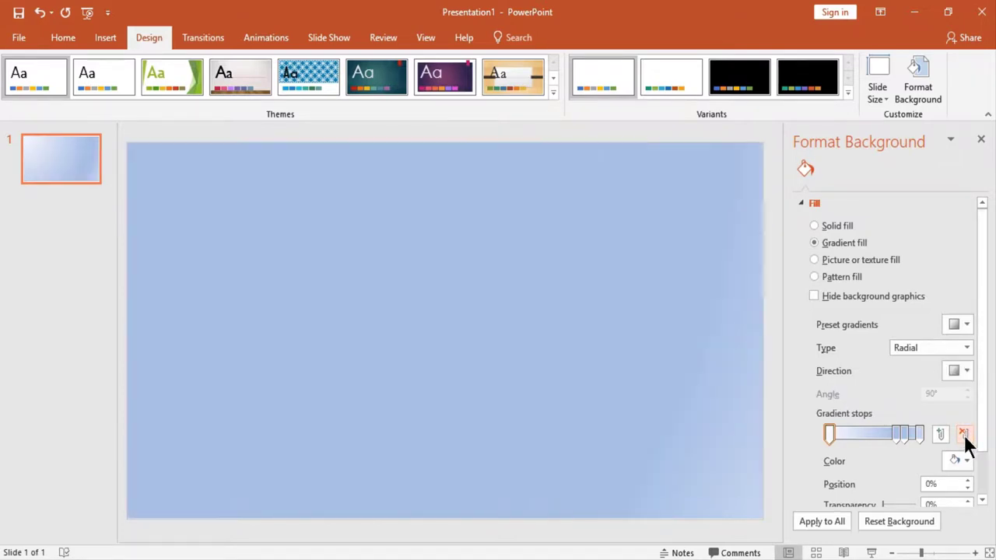
left_click(957, 462)
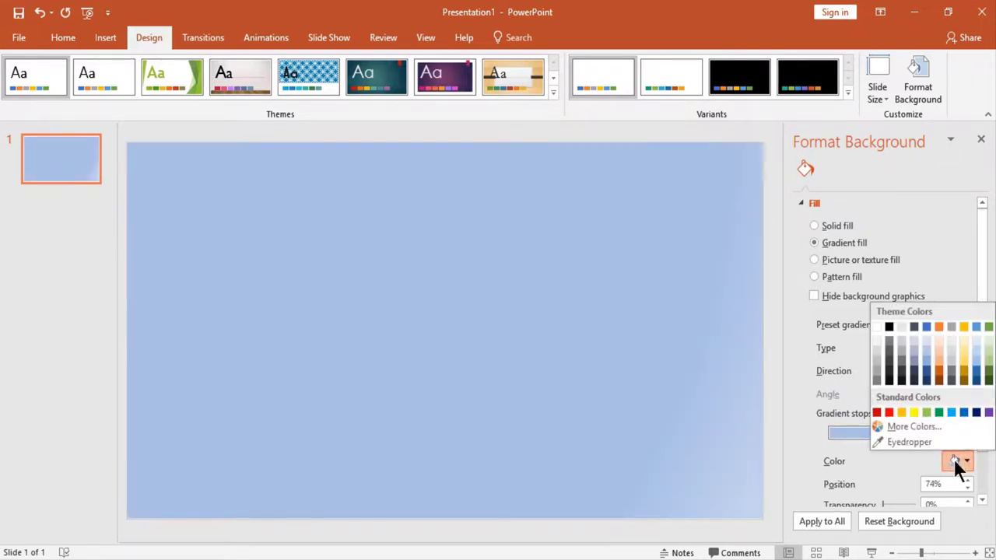
left_click(925, 412)
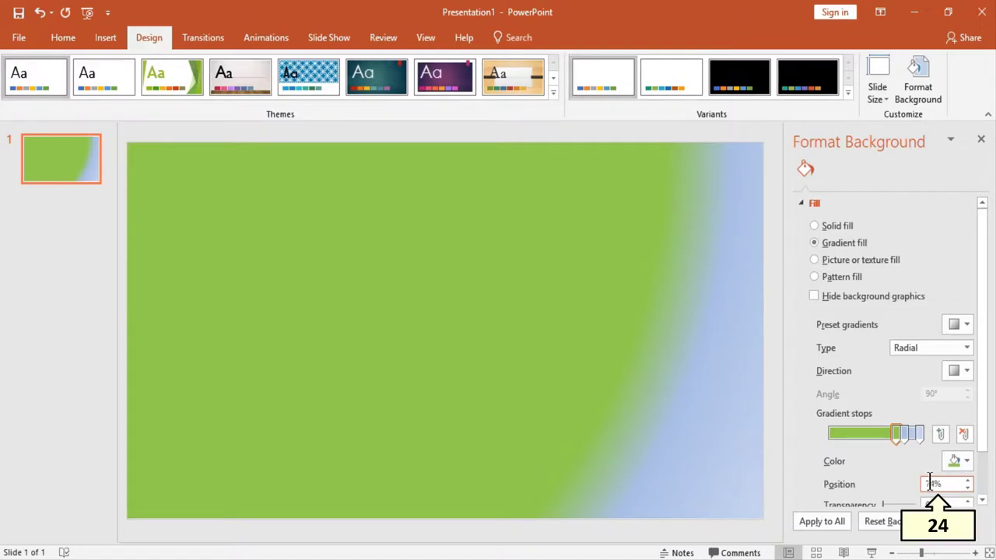
type("24")
key("Return")
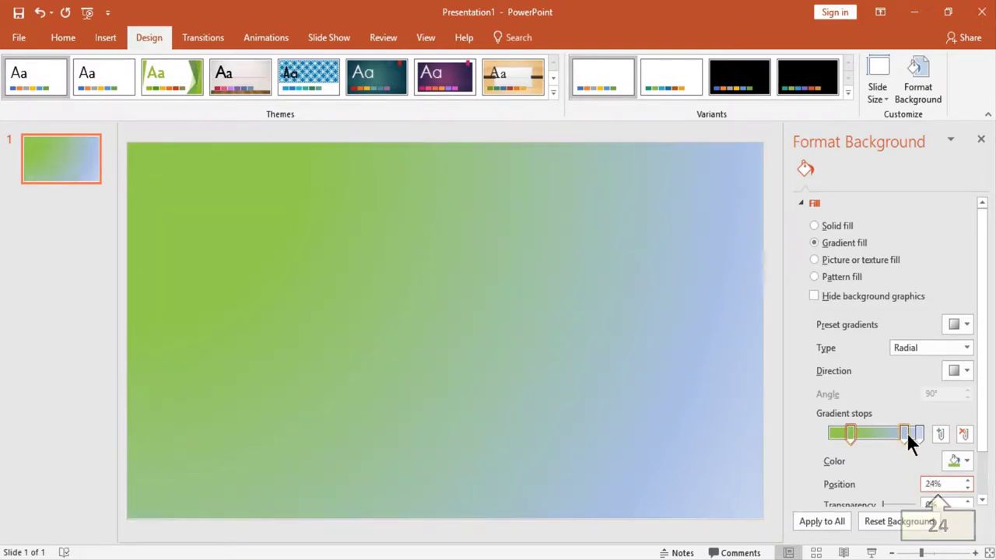
Make the 83% stop dark green at 64% and the final 100% stop dark green.
left_click(906, 432)
left_click(964, 462)
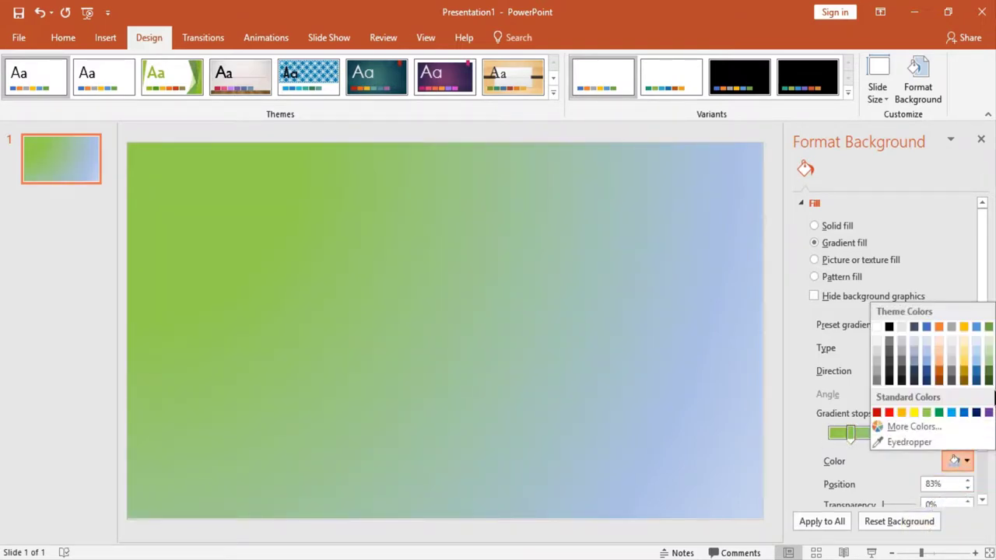
left_click(989, 377)
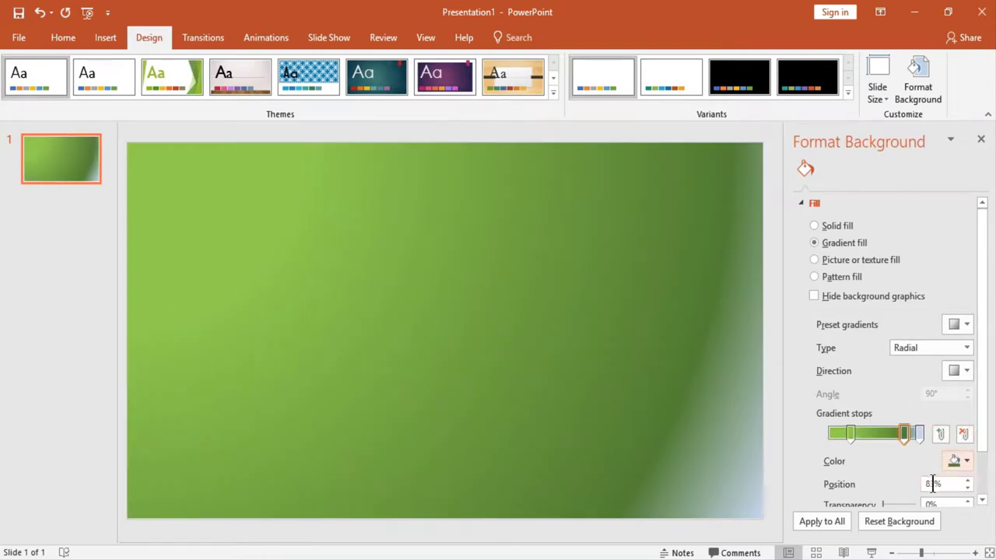
type("64")
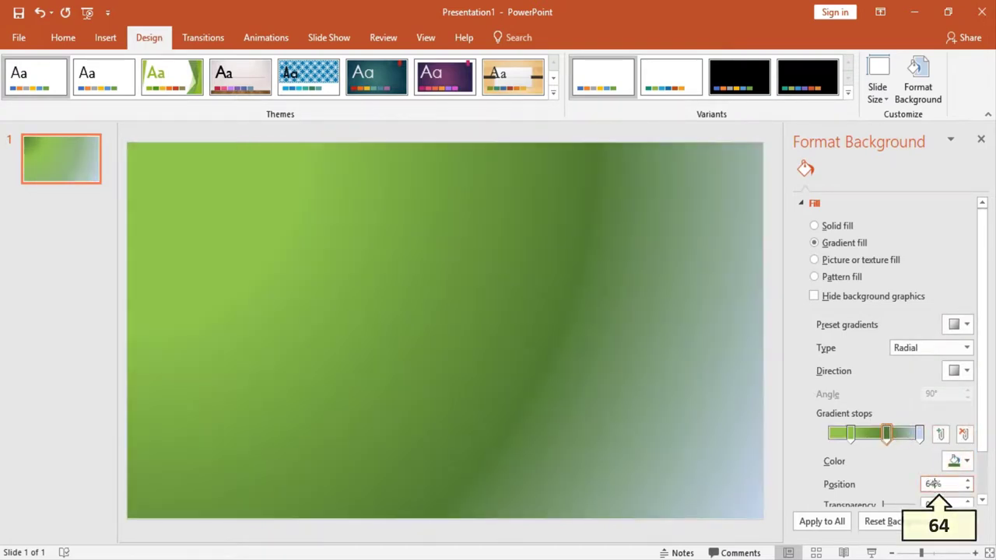
left_click(920, 434)
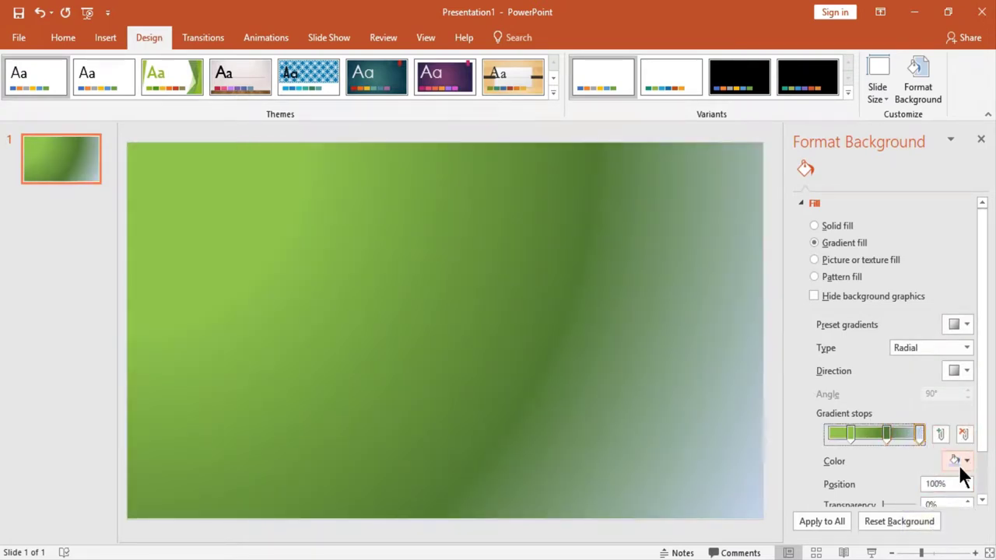
left_click(962, 467)
left_click(989, 379)
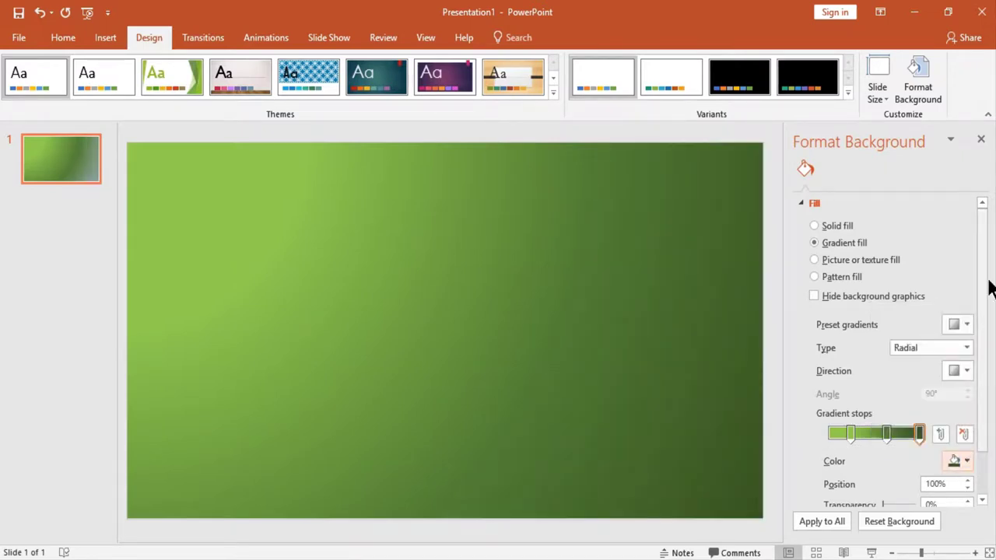
left_click(981, 140)
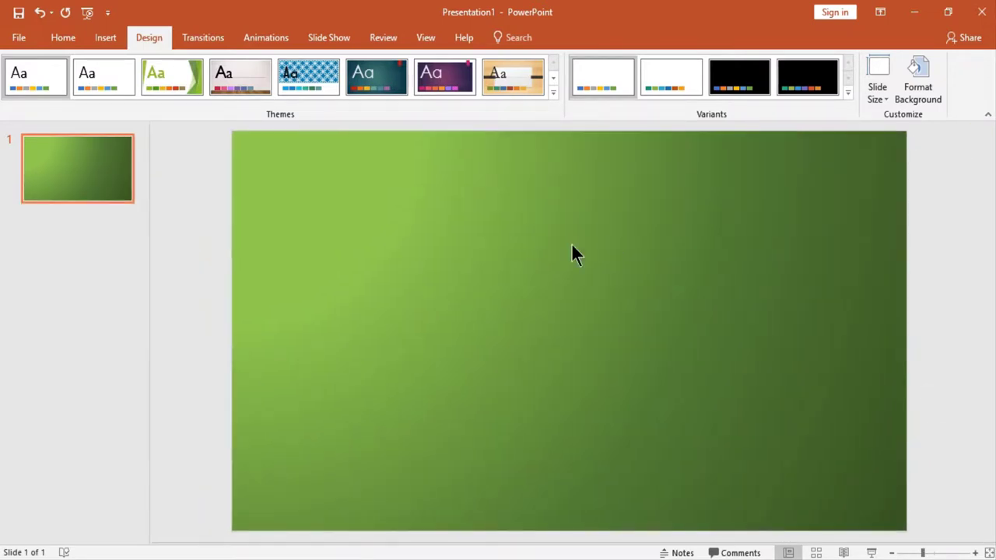
Insert a blue oval sized 10 cm tall by 7 cm wide.
left_click(67, 39)
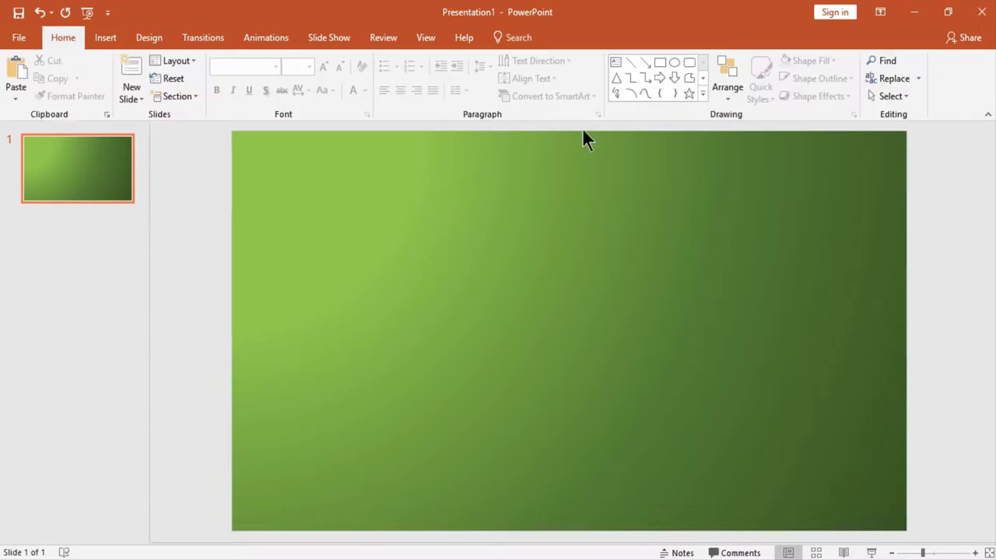
left_click(674, 62)
left_click(500, 288)
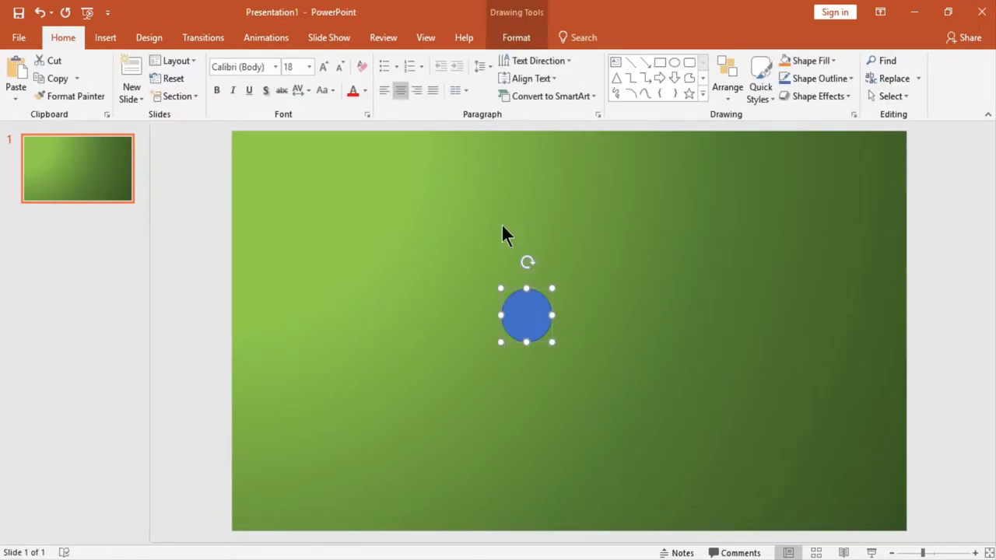
left_click(529, 44)
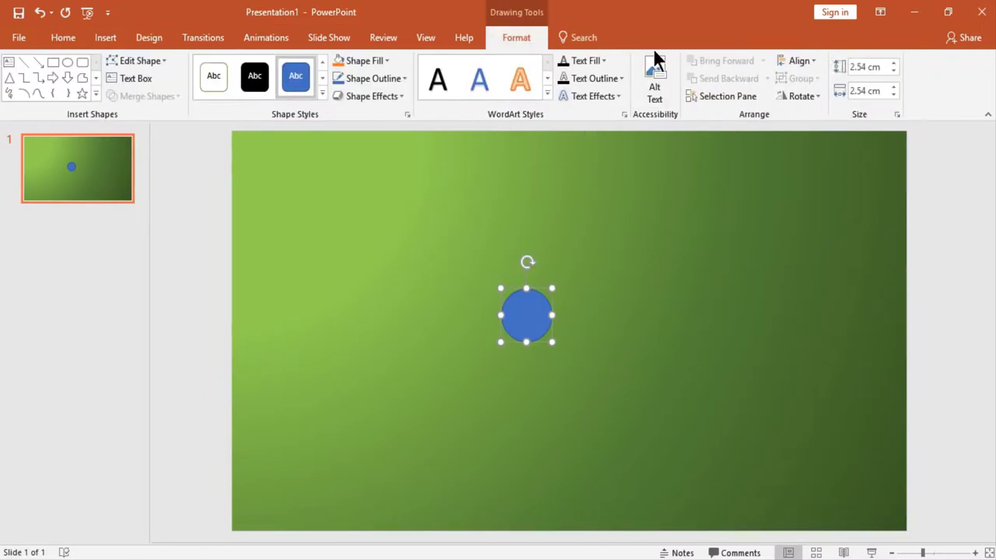
left_click(860, 68)
type("10")
key("Tab")
type("7")
key("Return")
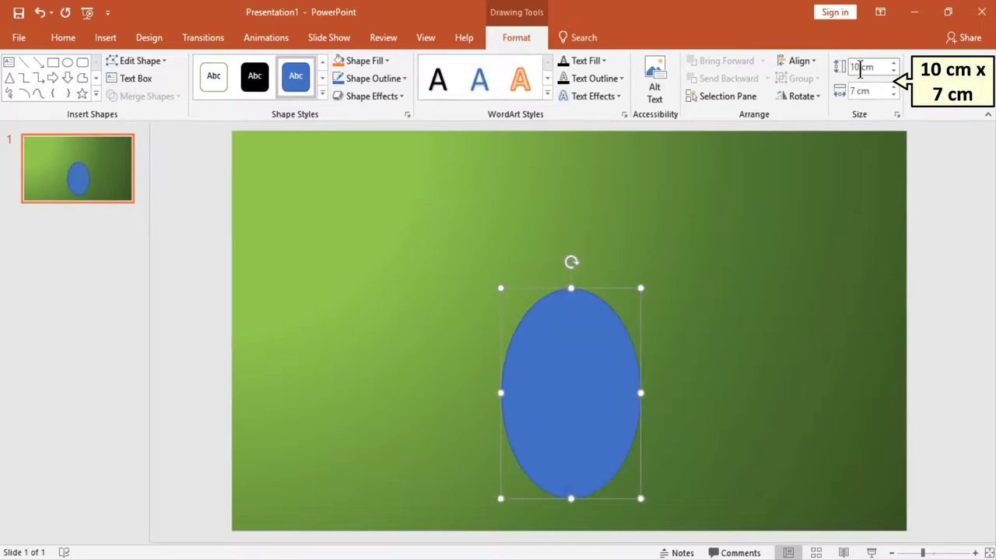
left_click(783, 149)
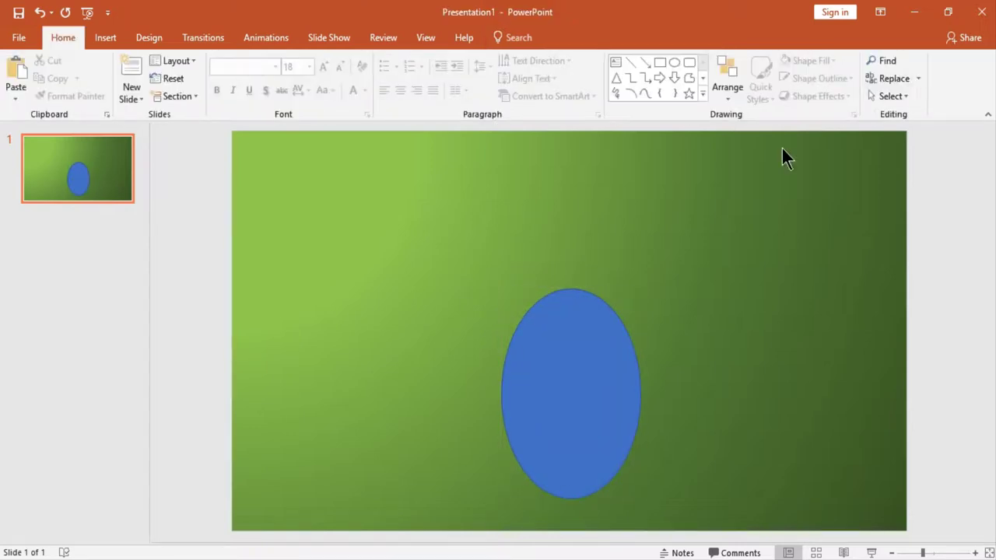
Draw a wider flat ellipse and centre it over the top of the oval.
left_click(674, 63)
mouse_move(474, 218)
left_mouse_down()
mouse_move(529, 273)
mouse_move(531, 245)
mouse_move(616, 247)
left_mouse_up()
left_click(532, 245)
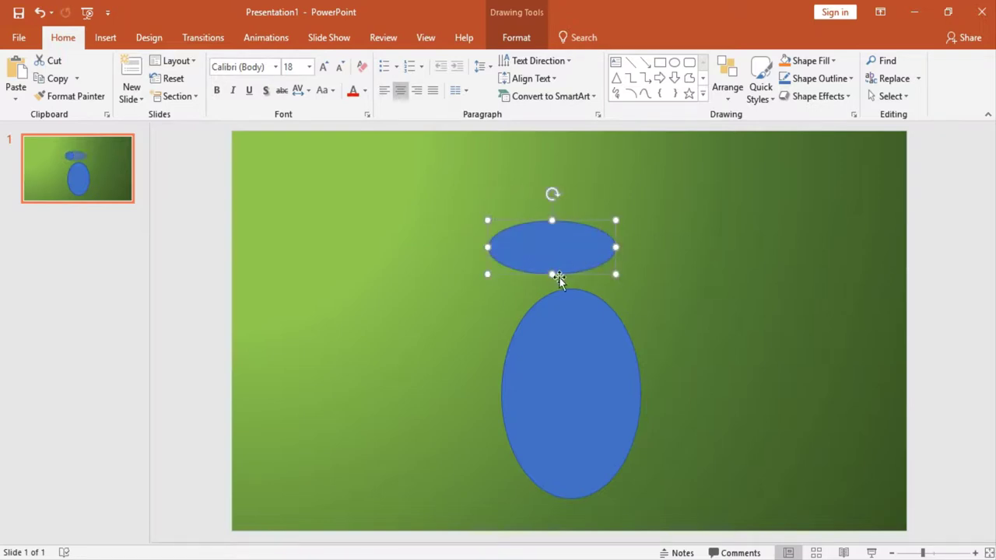
mouse_move(564, 260)
left_mouse_down()
mouse_move(588, 305)
mouse_move(579, 303)
left_mouse_up()
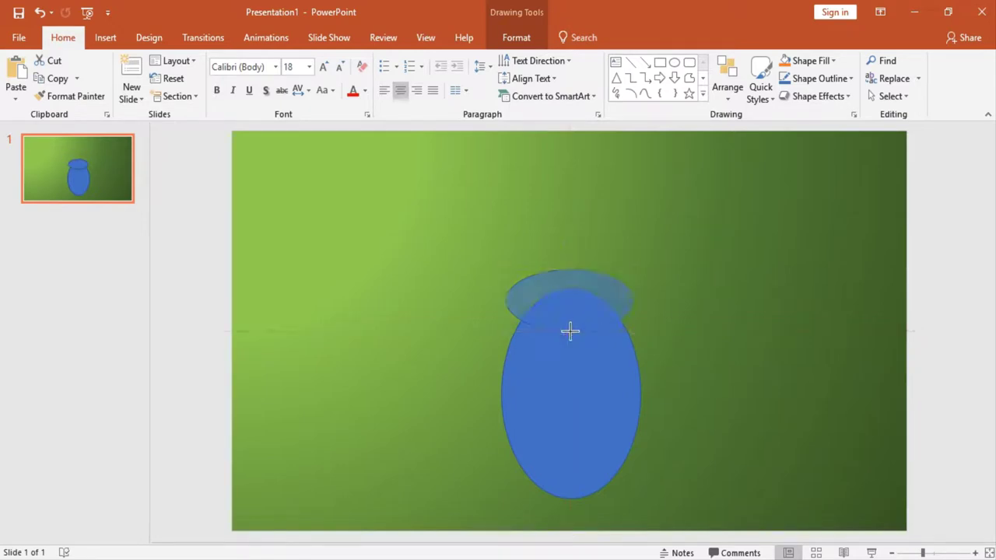
left_click_drag(570, 333, 569, 334)
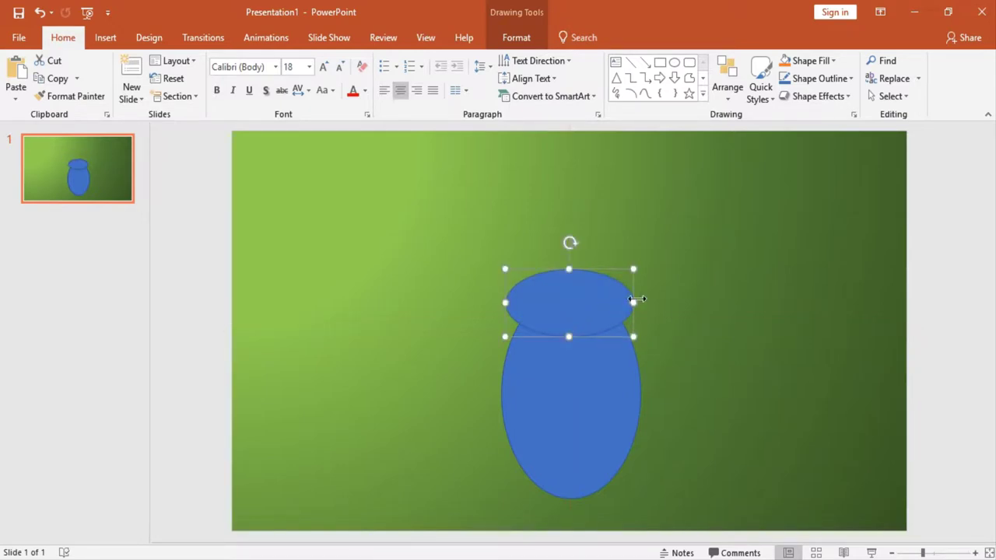
left_click_drag(645, 303, 667, 304)
left_click_drag(598, 307, 585, 298)
left_click_drag(571, 330, 571, 337)
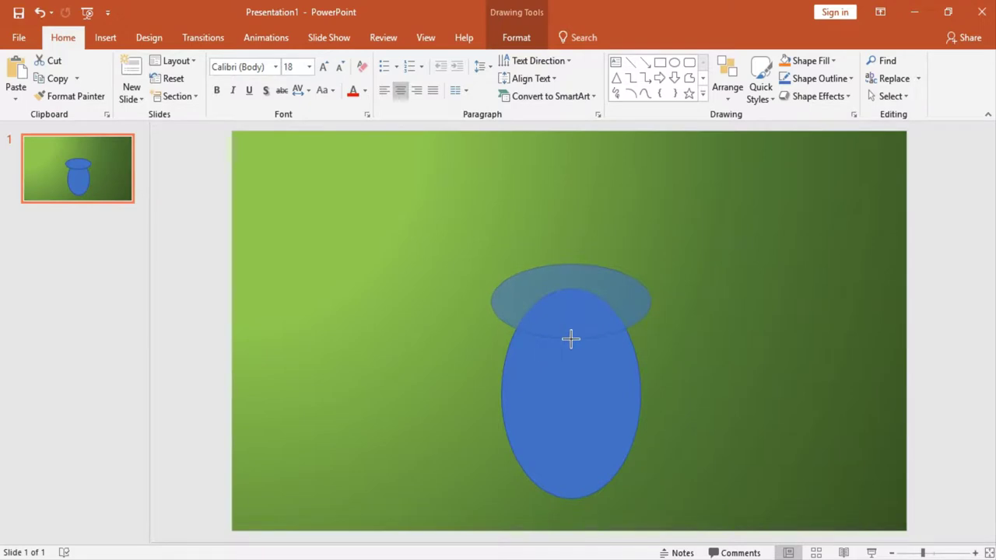
left_click_drag(571, 337, 571, 338)
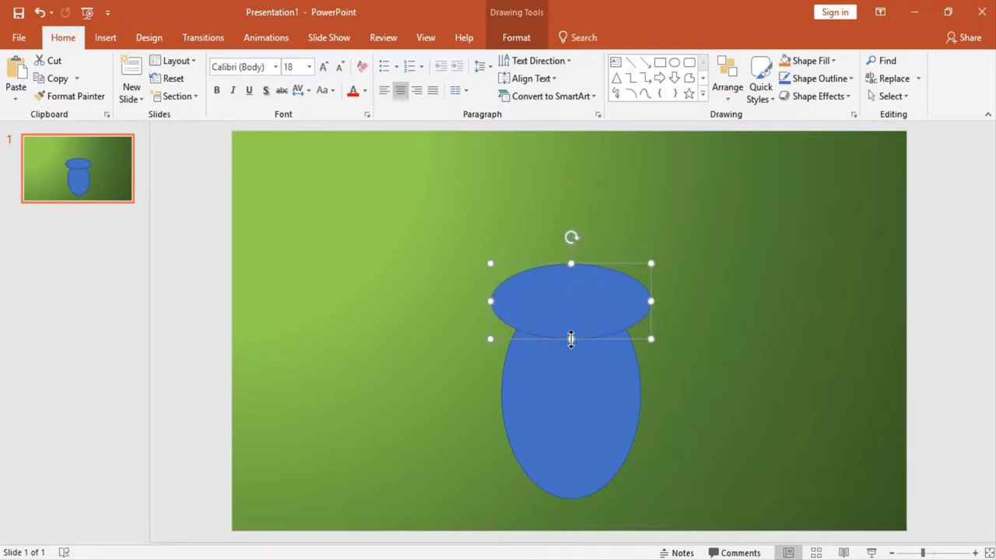
Fragment the two overlapping ovals and delete the outer top ellipse piece.
left_click(587, 379, "ctrl")
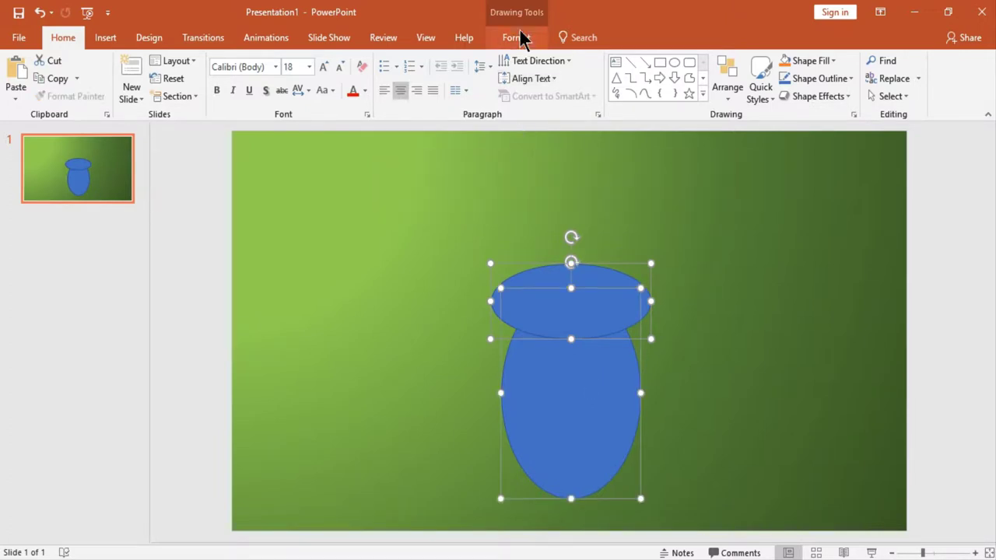
left_click(520, 37)
left_click(172, 95)
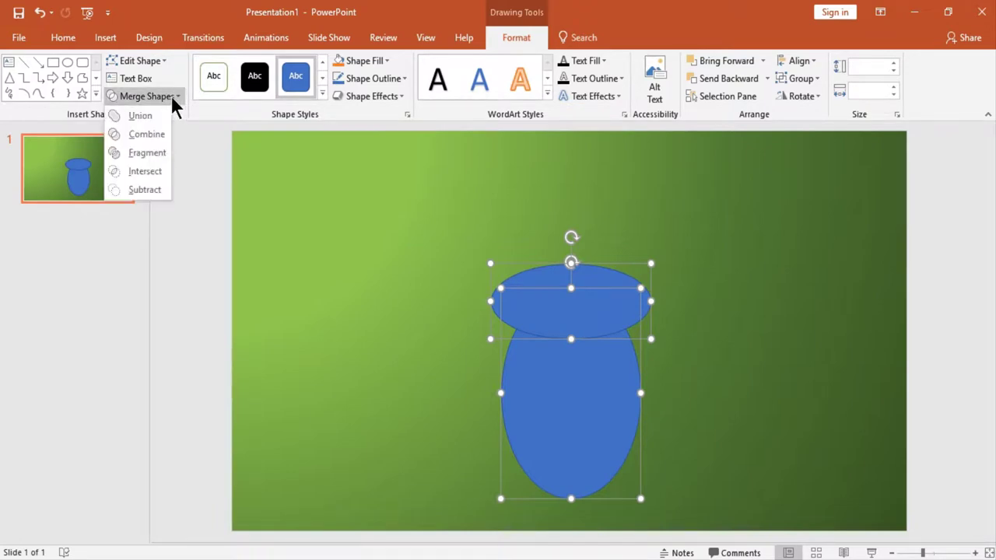
left_click(158, 149)
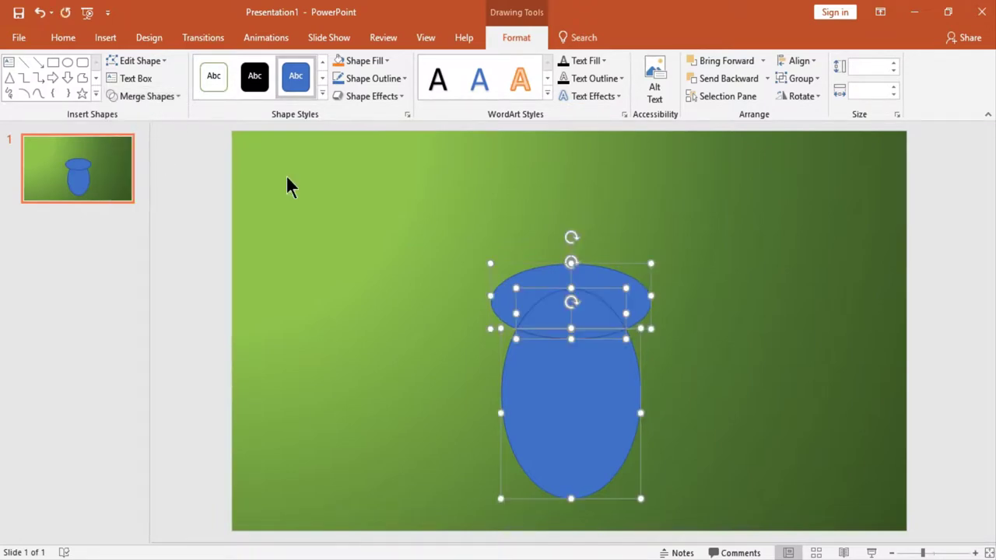
left_click(390, 206)
left_click(538, 294)
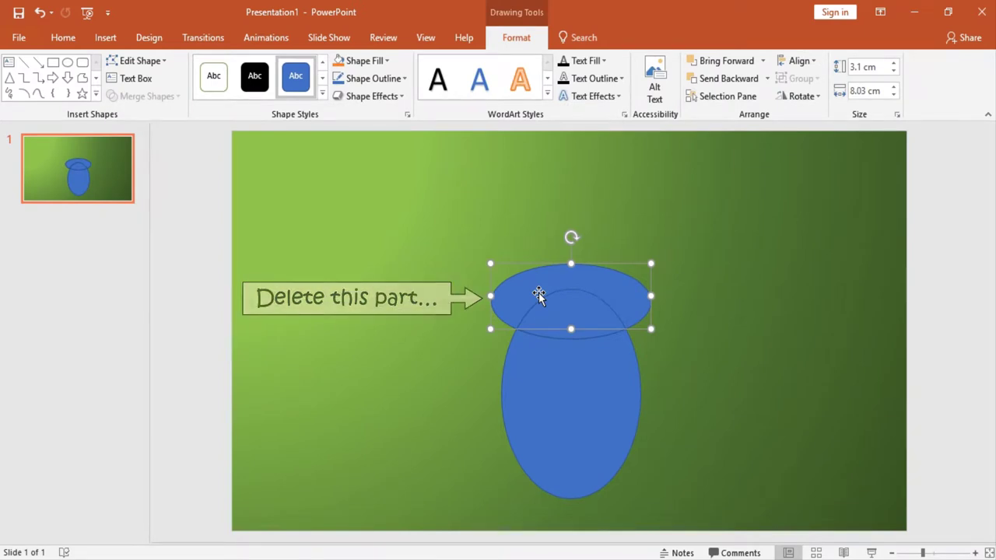
key("Delete")
Fill the head cap piece black with no outline.
left_click(564, 308)
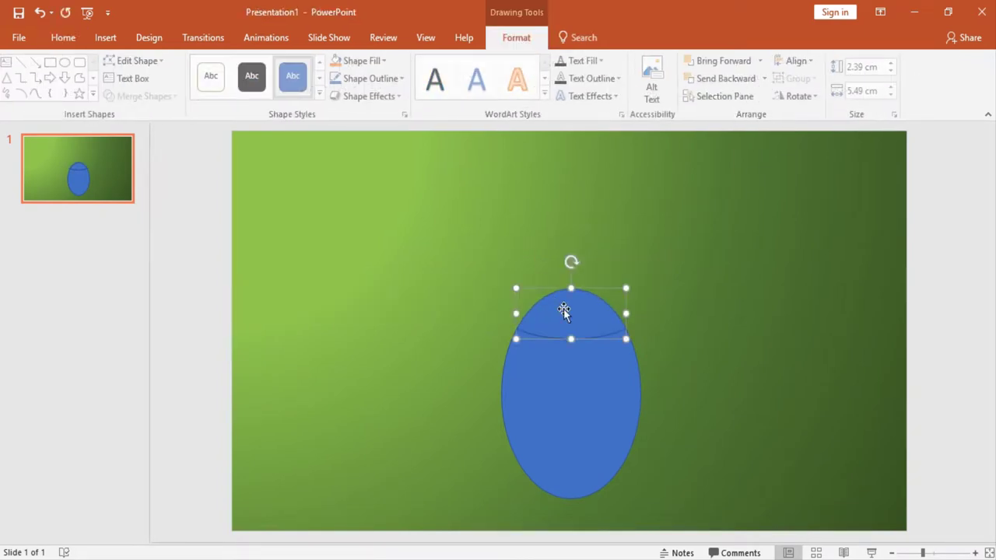
left_click(367, 62)
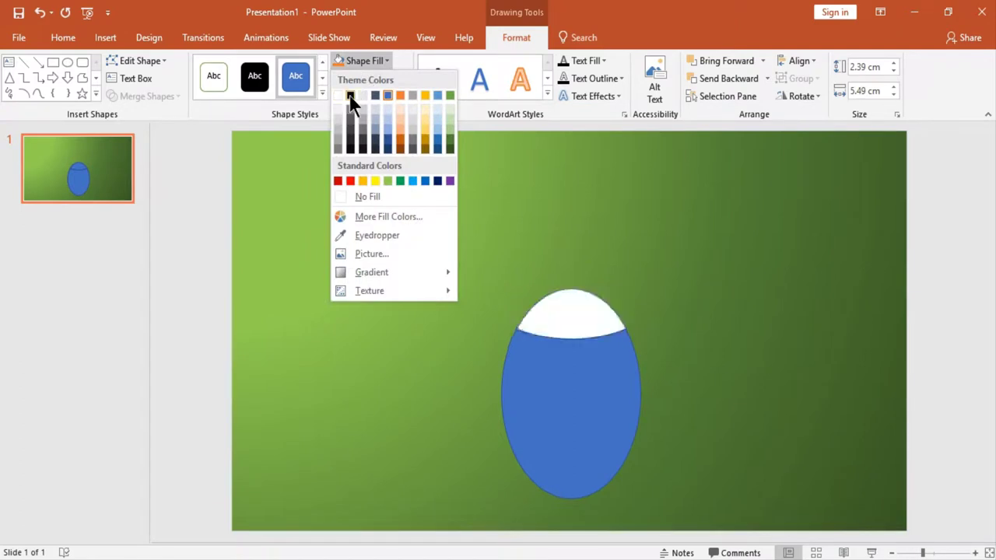
left_click(350, 95)
left_click(396, 83)
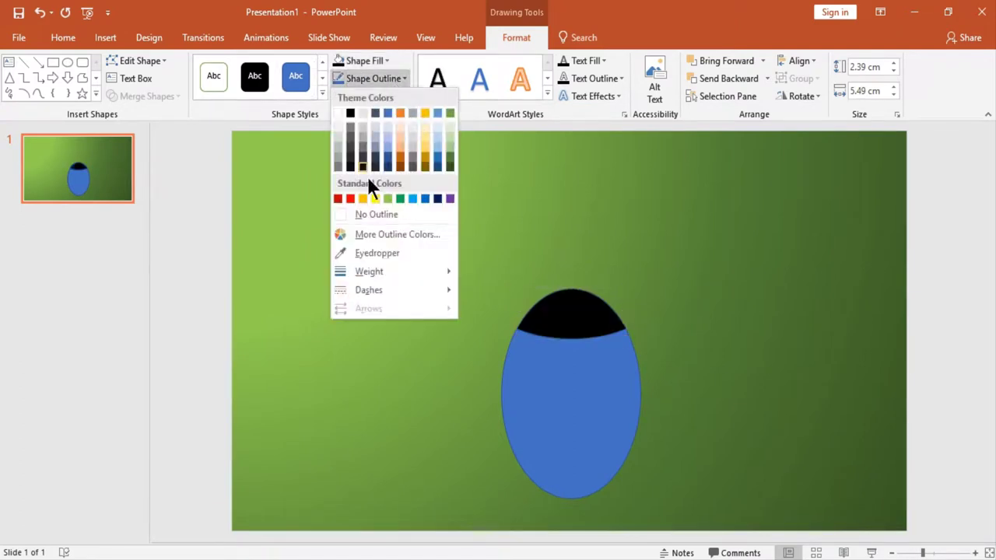
left_click(369, 211)
Fill the body ellipse red with no outline.
left_click(554, 392)
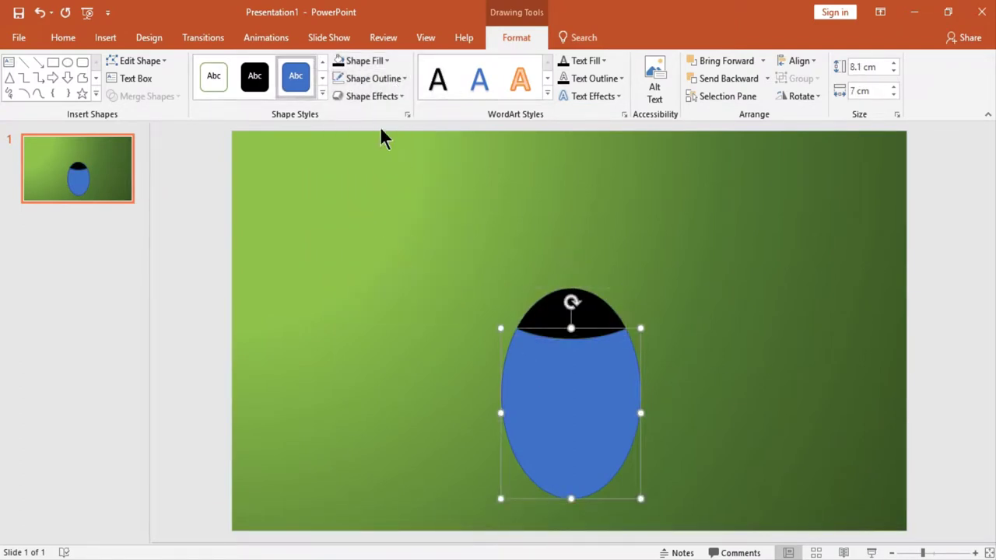
left_click(377, 61)
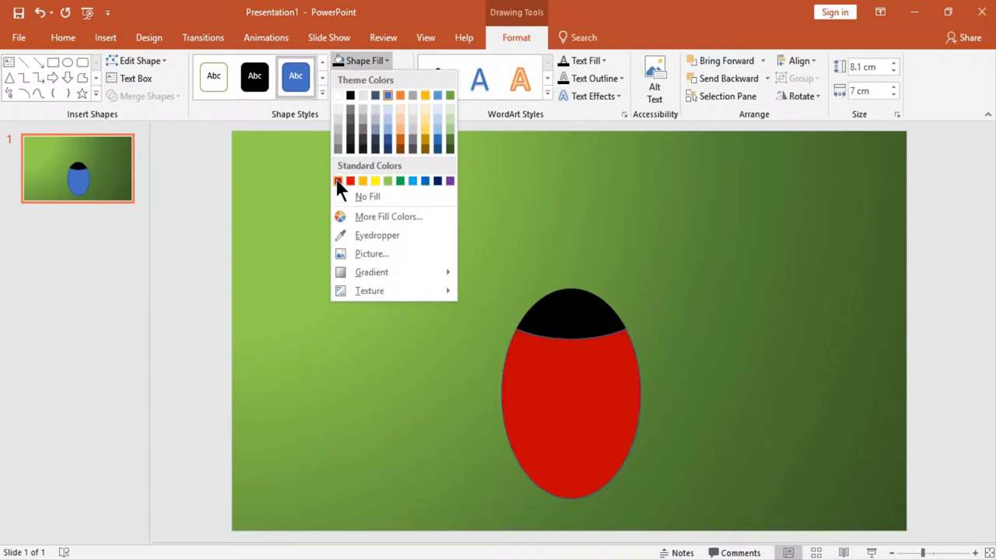
left_click(338, 180)
left_click(376, 80)
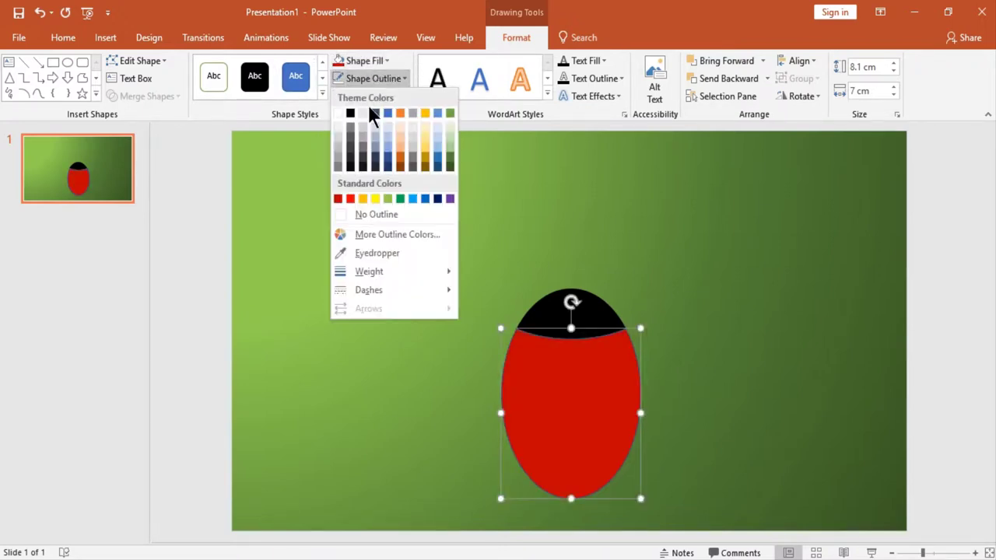
left_click(368, 216)
left_click(522, 230)
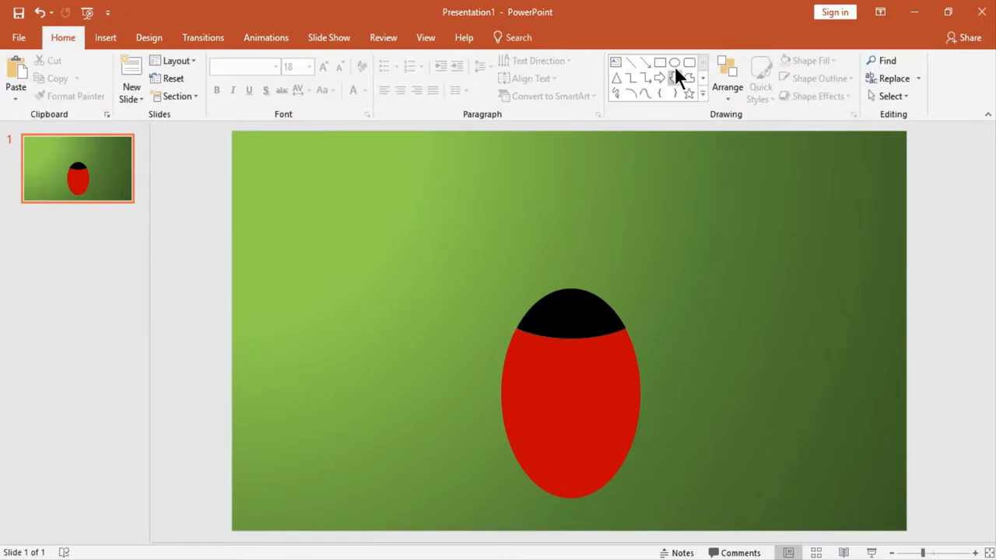
Draw a flat oval where head meets body, filled white with no outline.
left_click(675, 65)
mouse_move(543, 239)
left_mouse_down()
mouse_move(595, 287)
mouse_move(568, 271)
mouse_move(578, 332)
left_mouse_up()
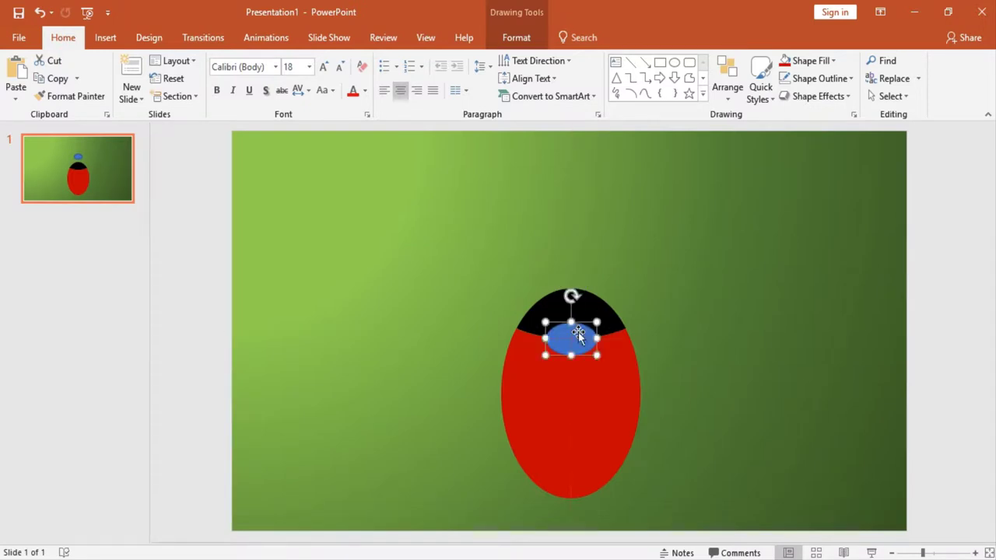
left_click(513, 40)
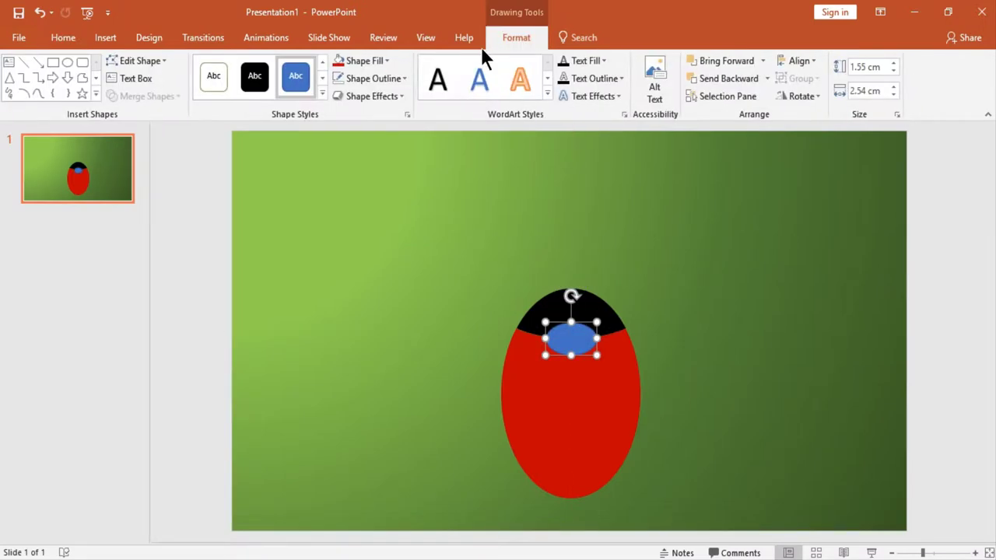
left_click(381, 64)
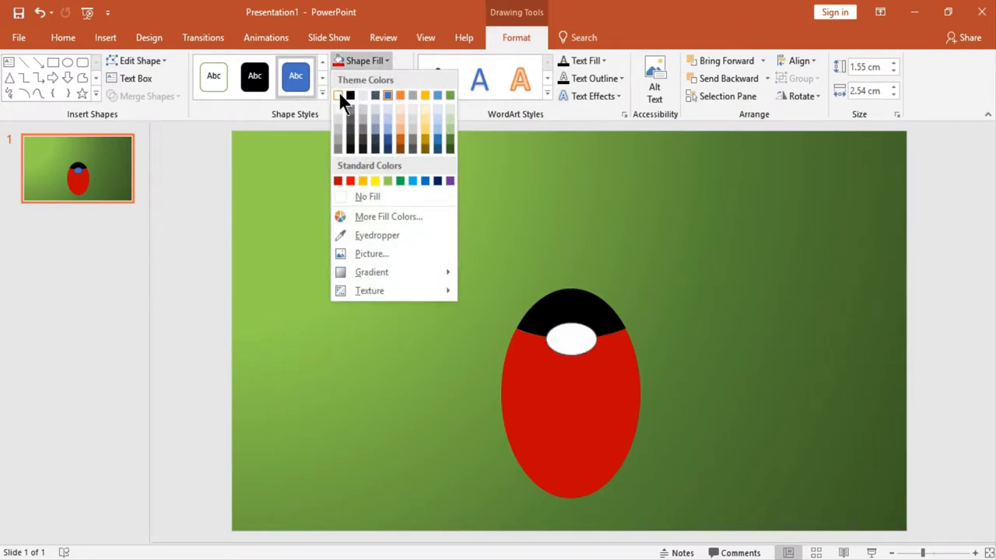
left_click(339, 94)
left_click(373, 78)
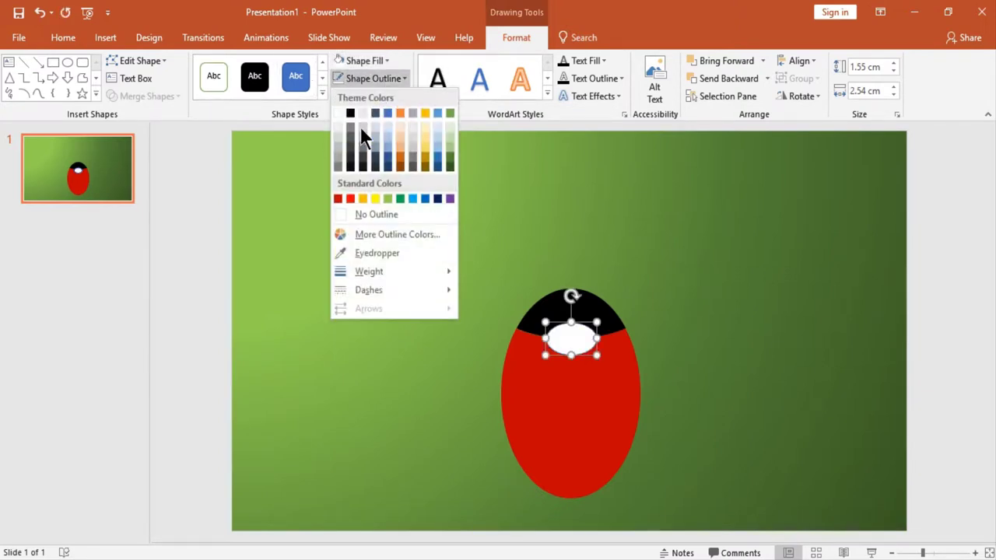
left_click(371, 214)
left_click(621, 255)
Bring the black head to the front, over the white oval.
left_click(586, 315)
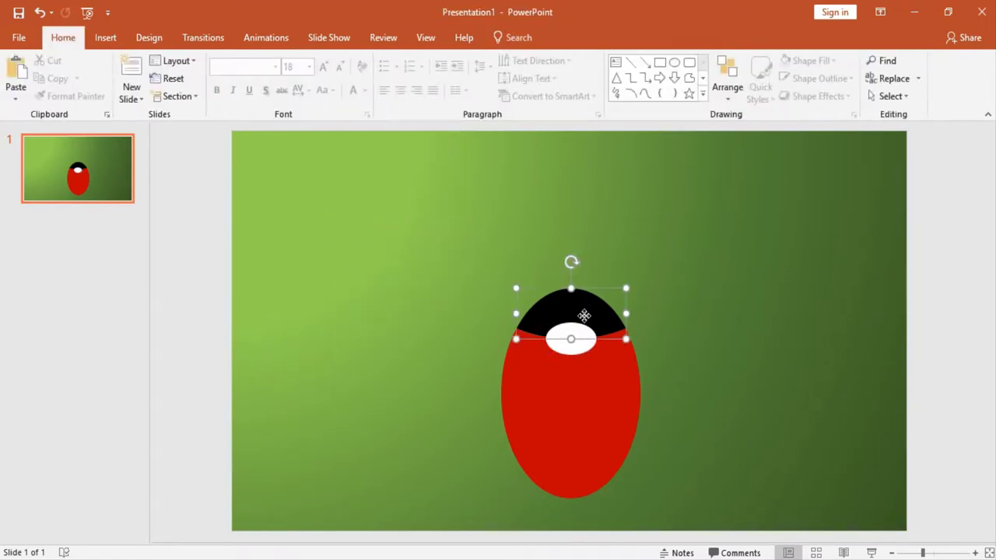
left_click(762, 60)
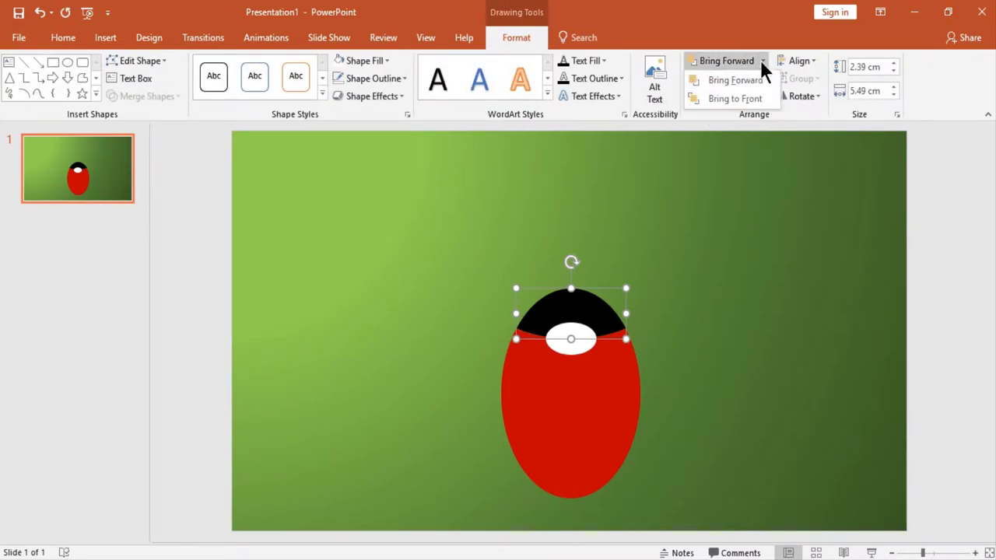
left_click(749, 96)
left_click(693, 251)
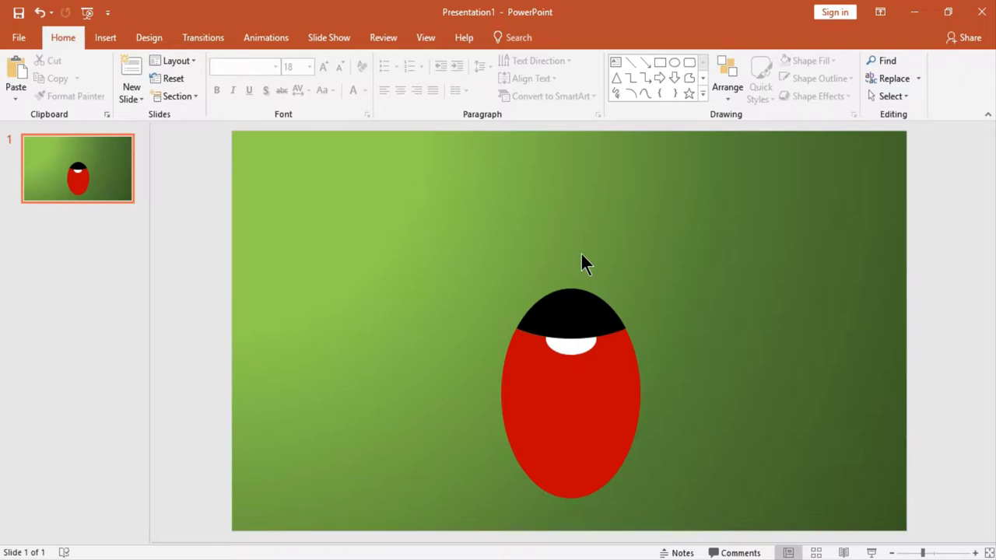
Insert a teardrop shape sized 1 cm by 1 cm.
left_click(703, 94)
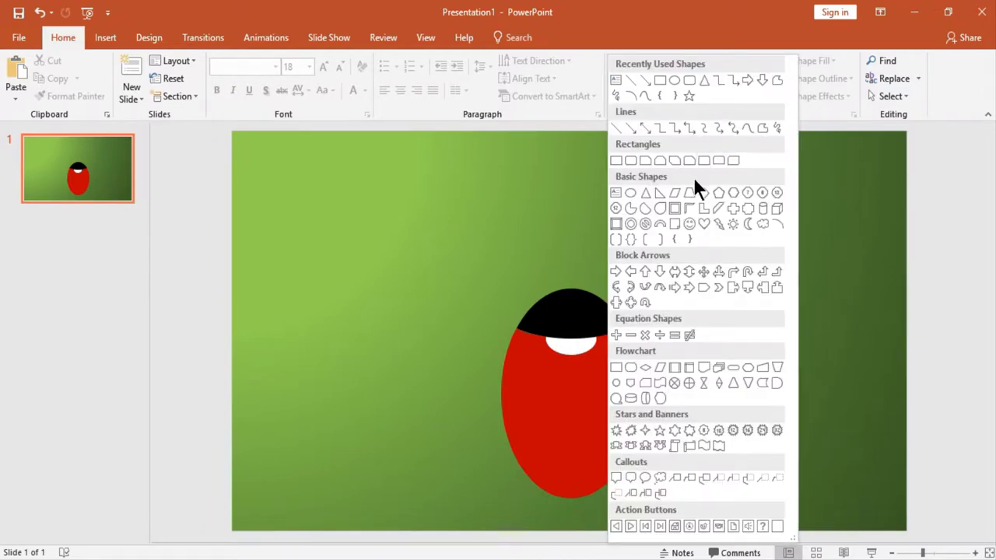
left_click(661, 205)
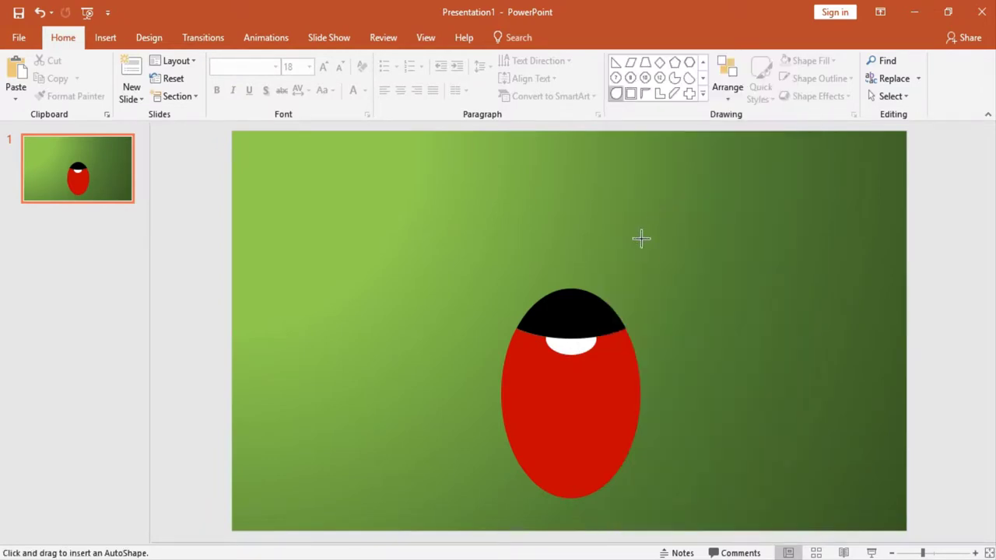
left_click(640, 238)
left_click(516, 37)
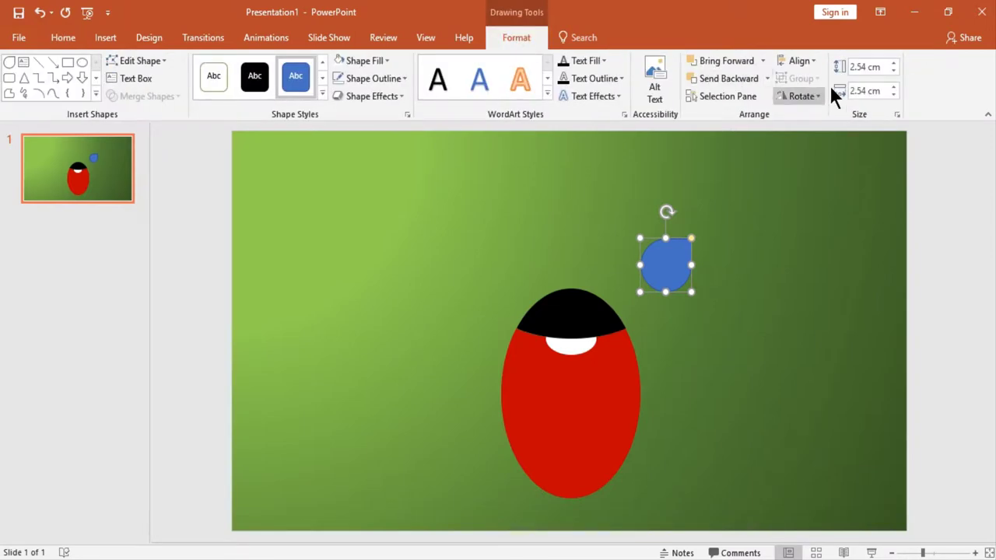
left_click(862, 67)
type("1")
key("Tab")
type("1")
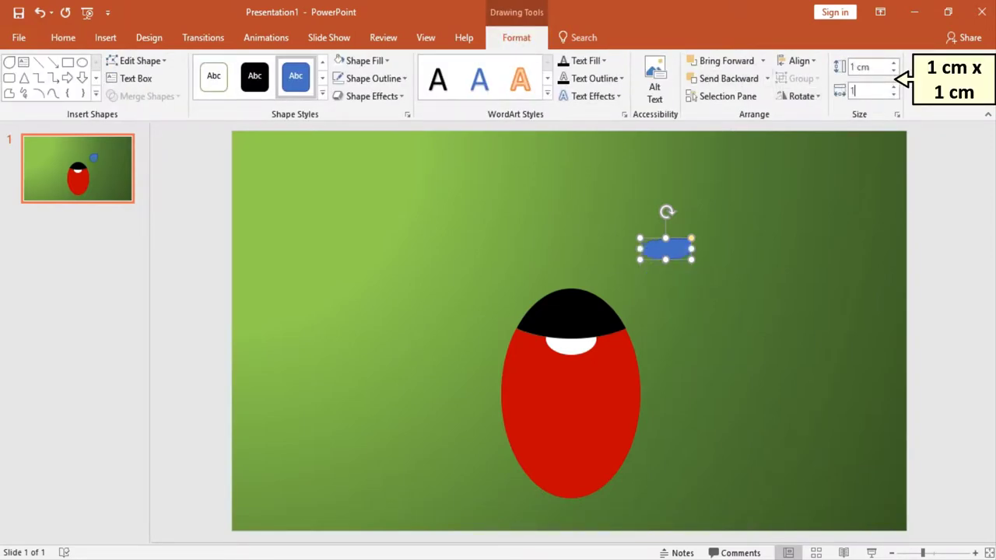
key("Return")
Rotate the teardrop to 315°.
left_click(817, 93)
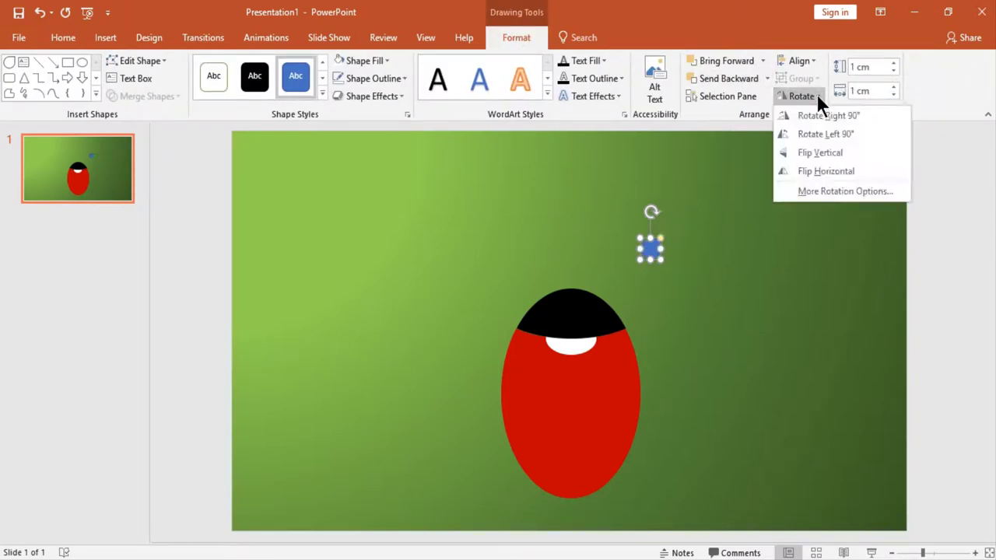
left_click(826, 193)
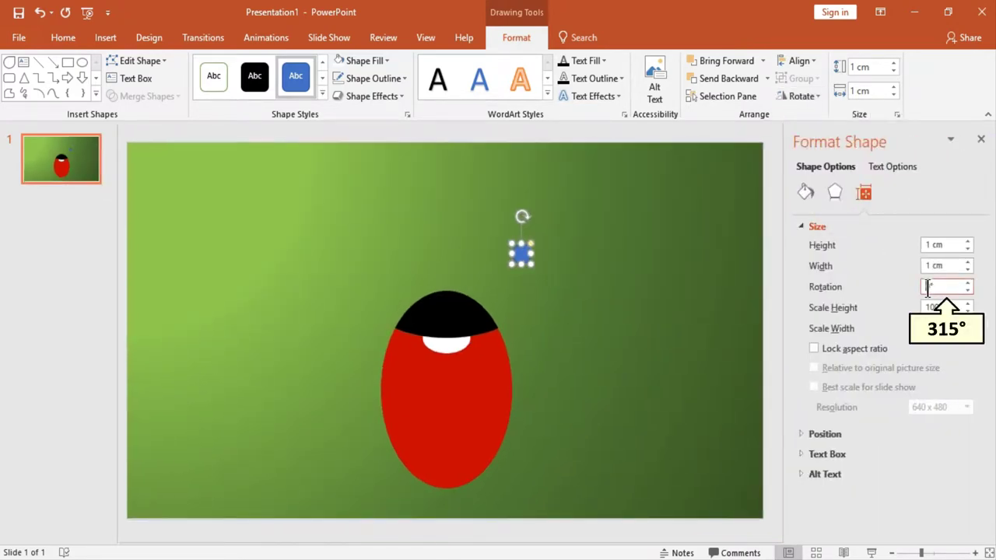
type("5")
key("Return")
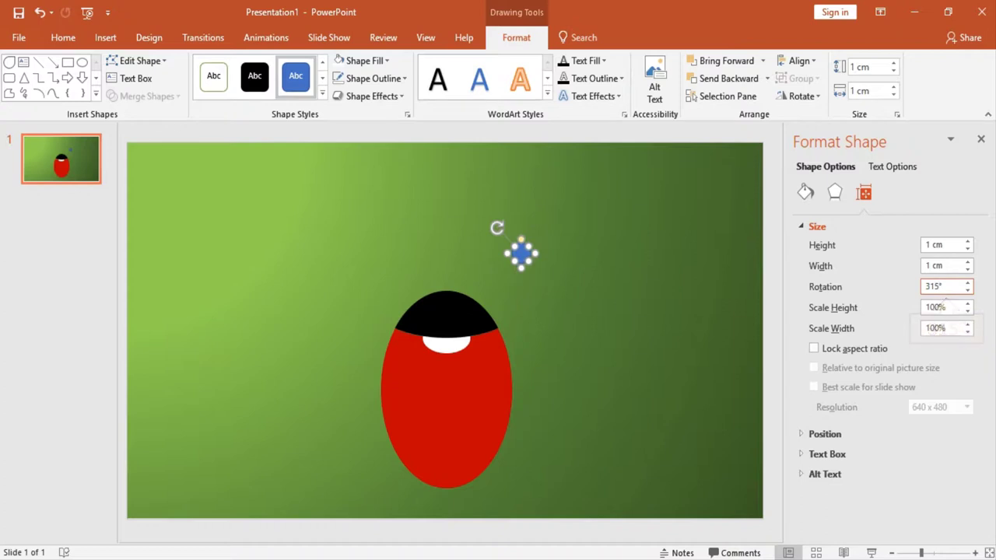
Give the teardrop a black fill, no outline and 2 pt soft edges.
left_click(805, 193)
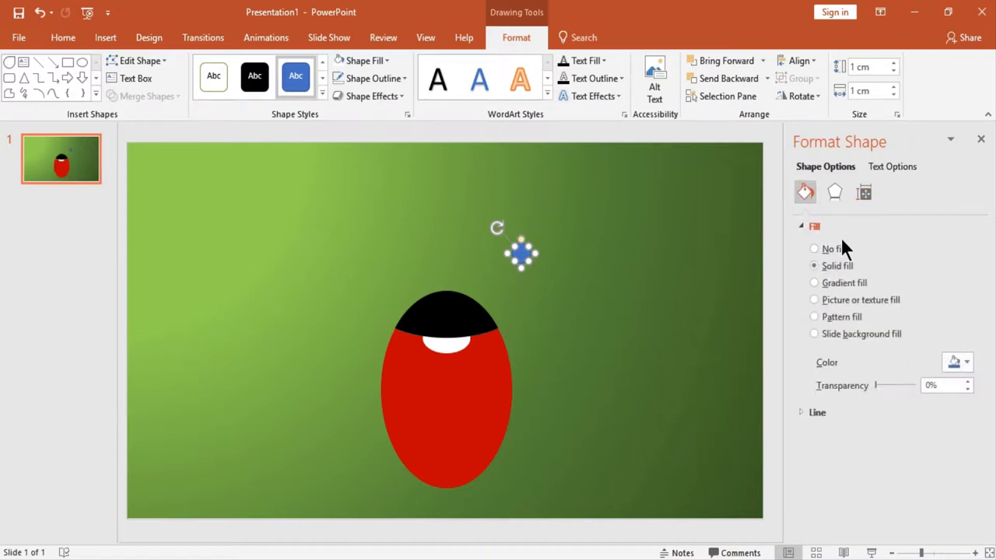
left_click(959, 374)
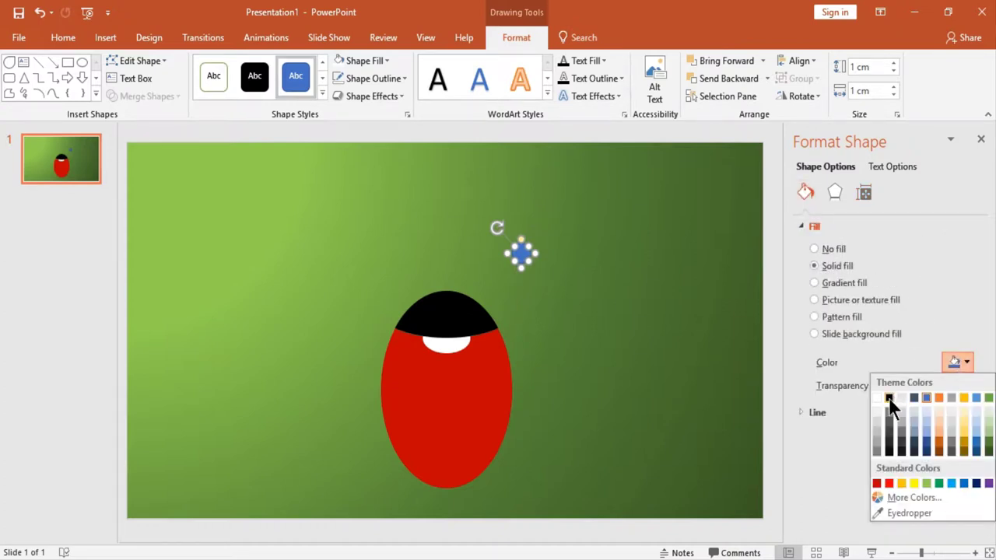
left_click(893, 397)
left_click(816, 412)
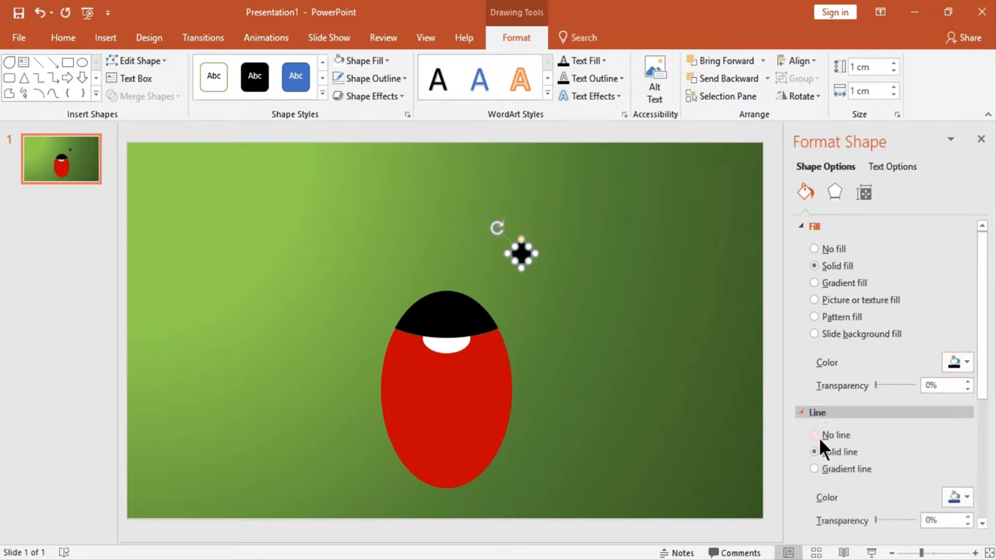
left_click(827, 436)
left_click(834, 194)
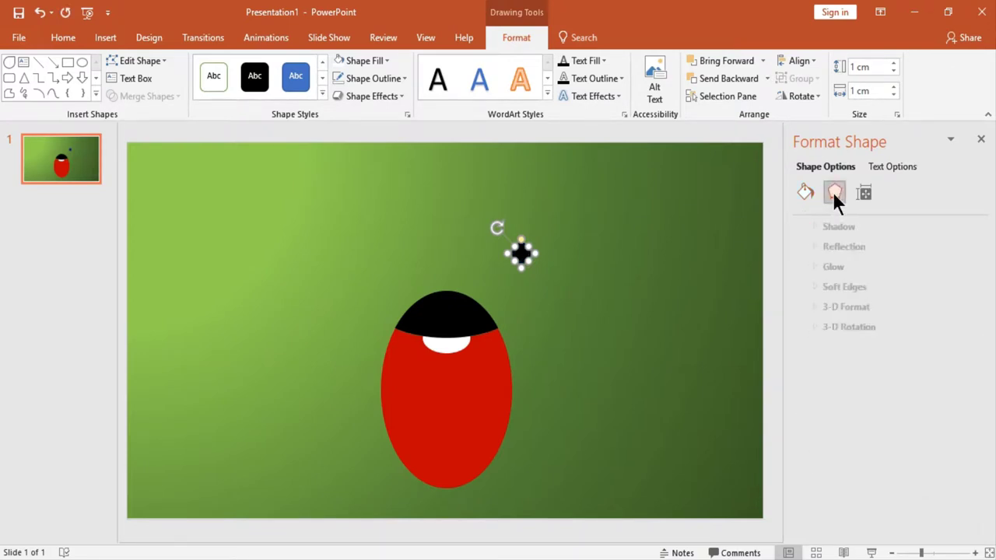
left_click(839, 286)
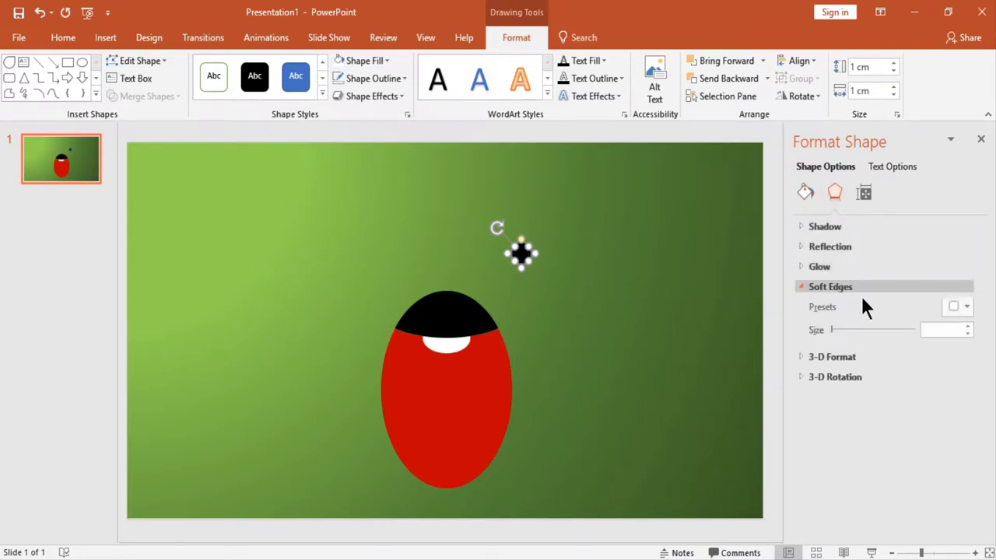
left_click(926, 330)
type("2")
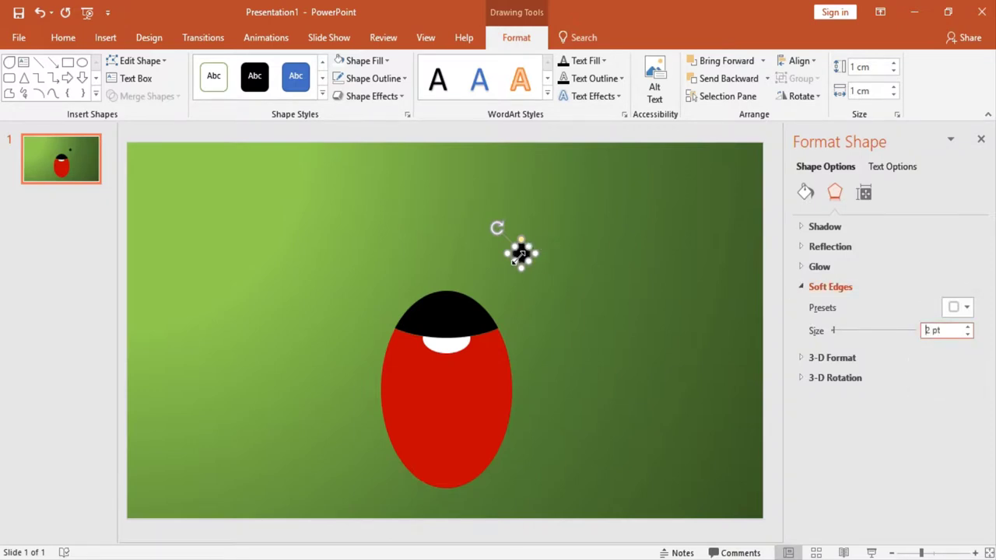
Move the black teardrop pupil into the white oval.
left_click_drag(515, 257, 445, 350)
left_click(589, 400)
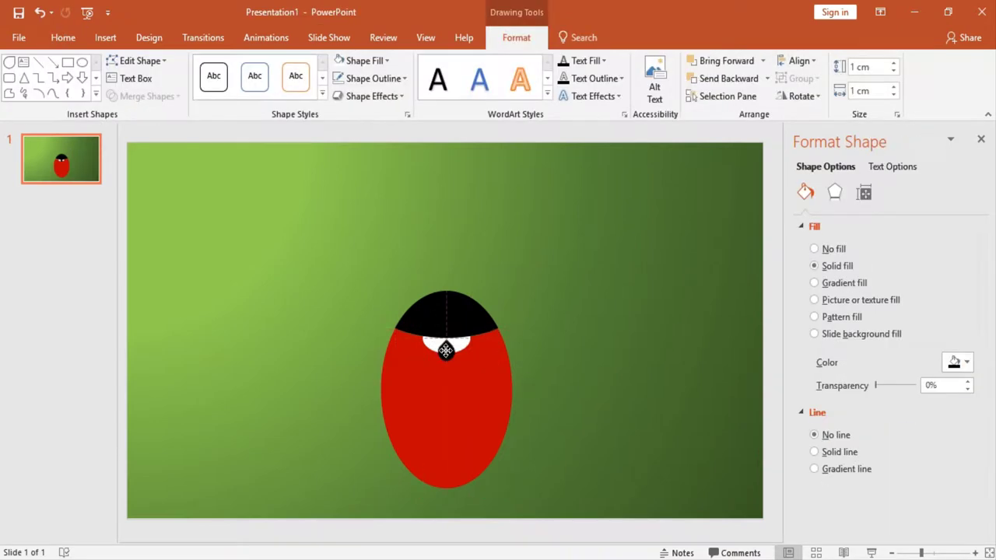
left_click(553, 306)
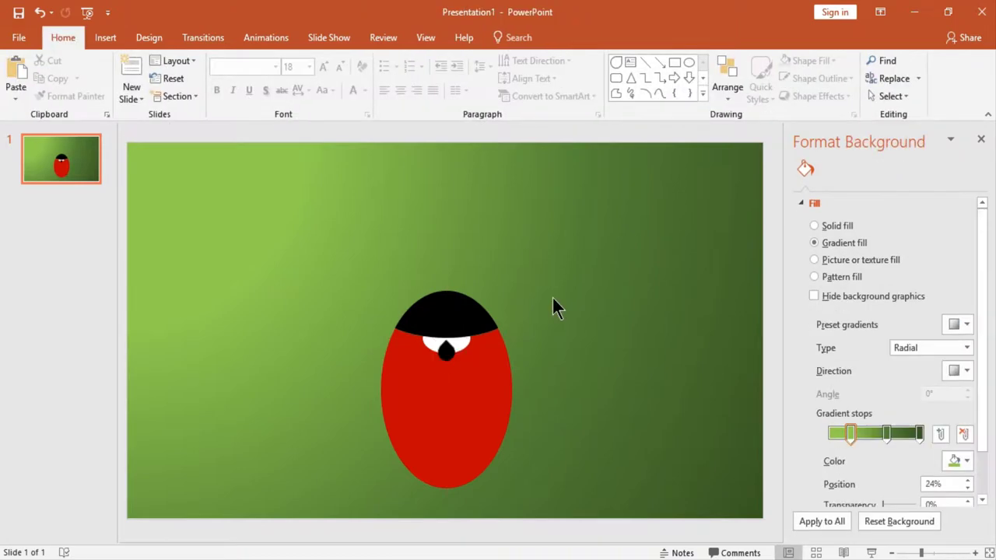
left_click(445, 348)
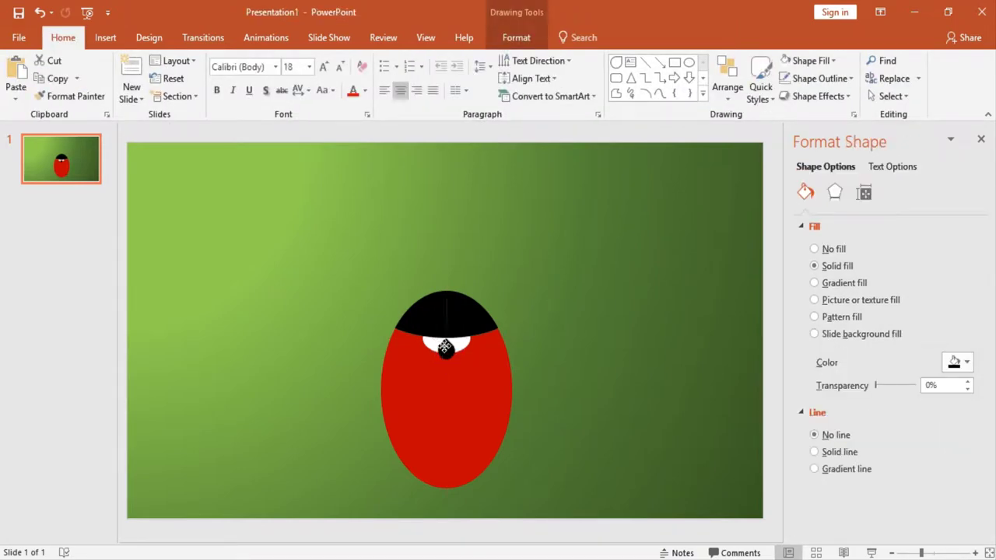
left_click(571, 321)
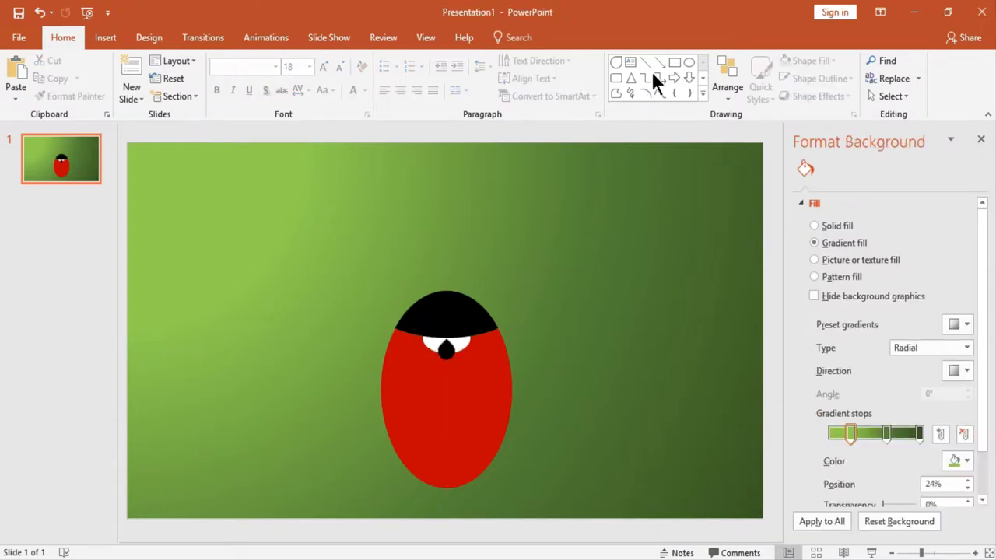
Draw a small circle near the top right and size it 1 cm by 1 cm.
left_click(691, 62)
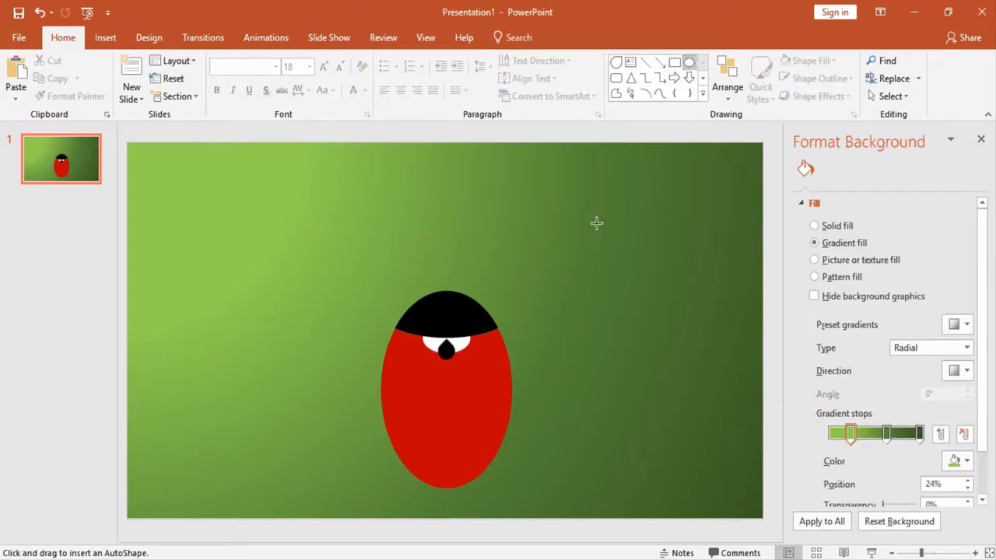
left_click_drag(596, 222, 644, 273)
left_click(515, 40)
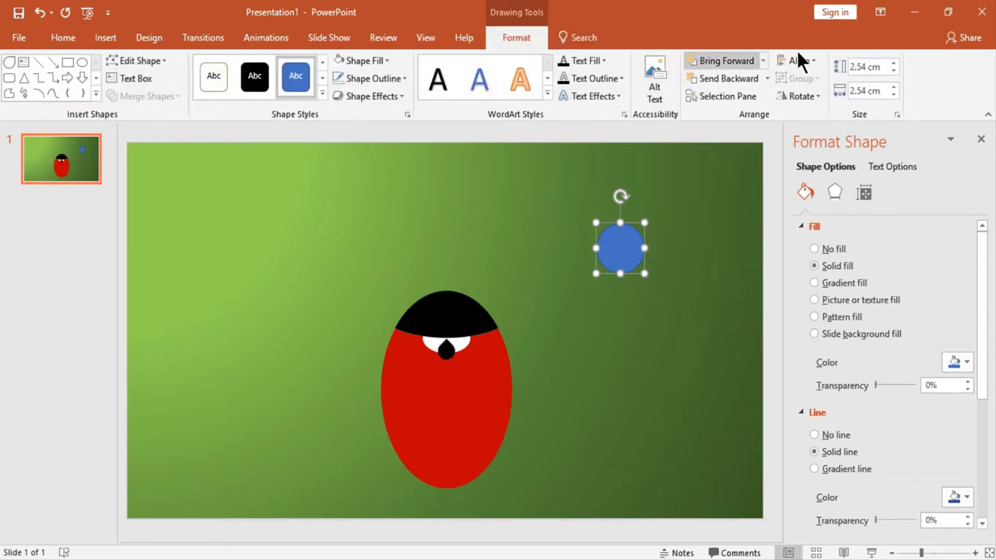
type("1")
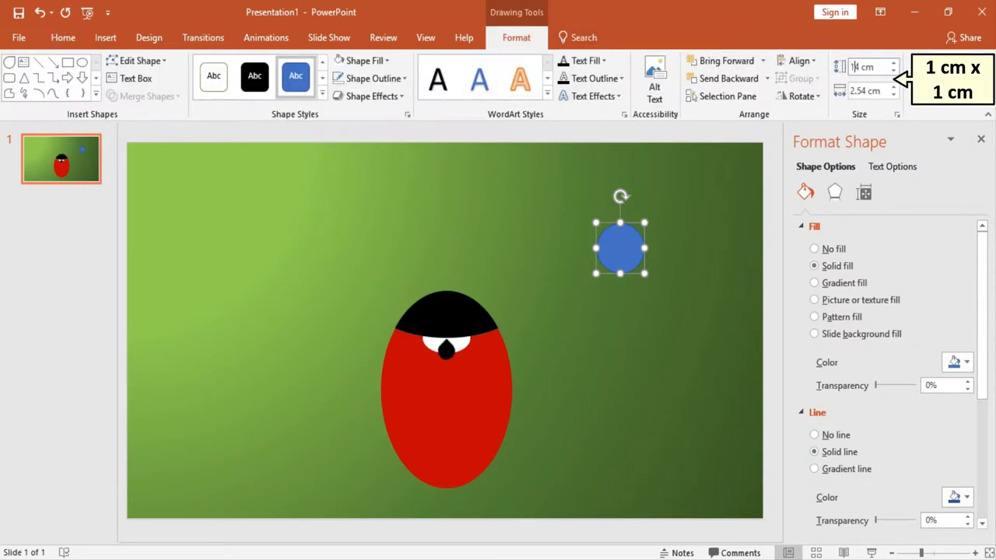
key("Tab")
type("1")
key("Return")
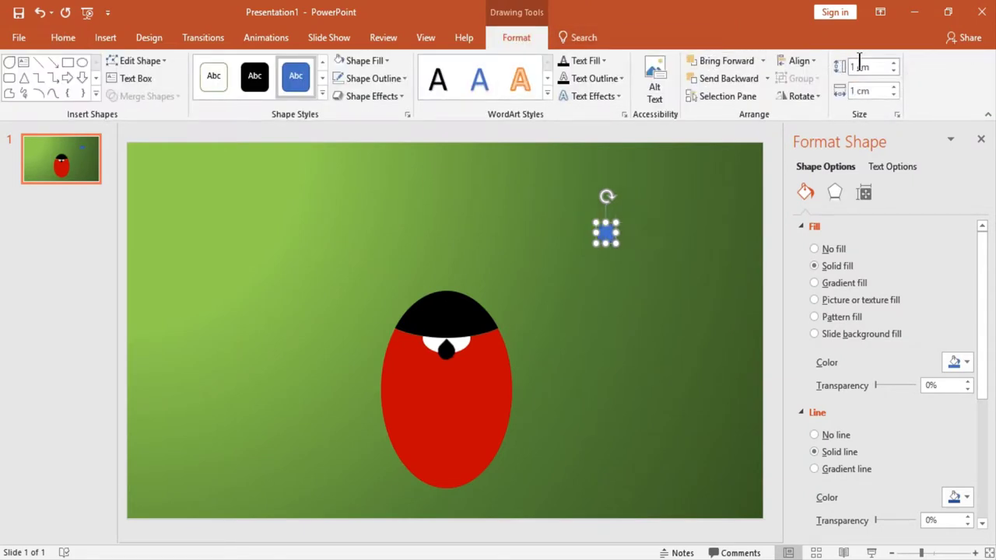
Make the dot black with no outline and 2 pt soft edges.
left_click(957, 363)
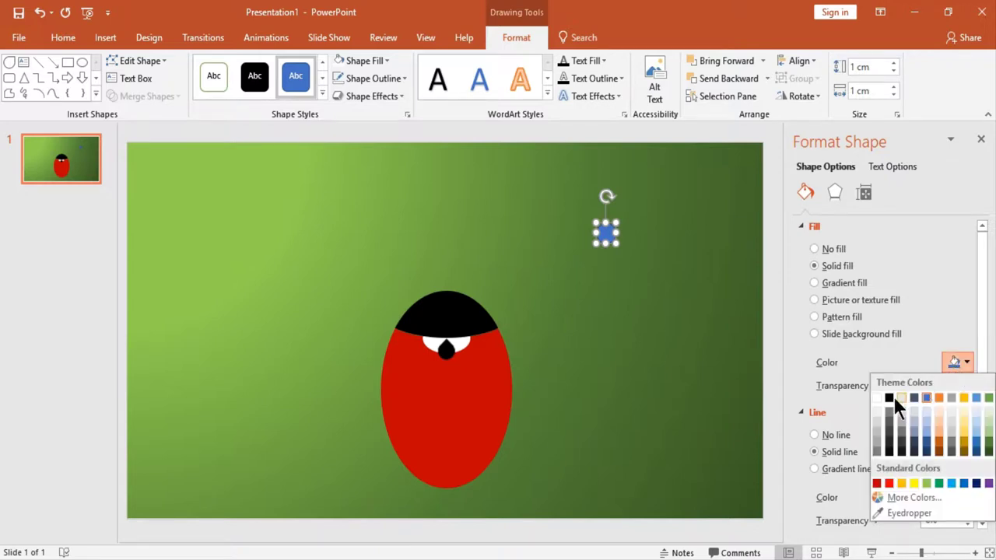
left_click(889, 398)
left_click(840, 436)
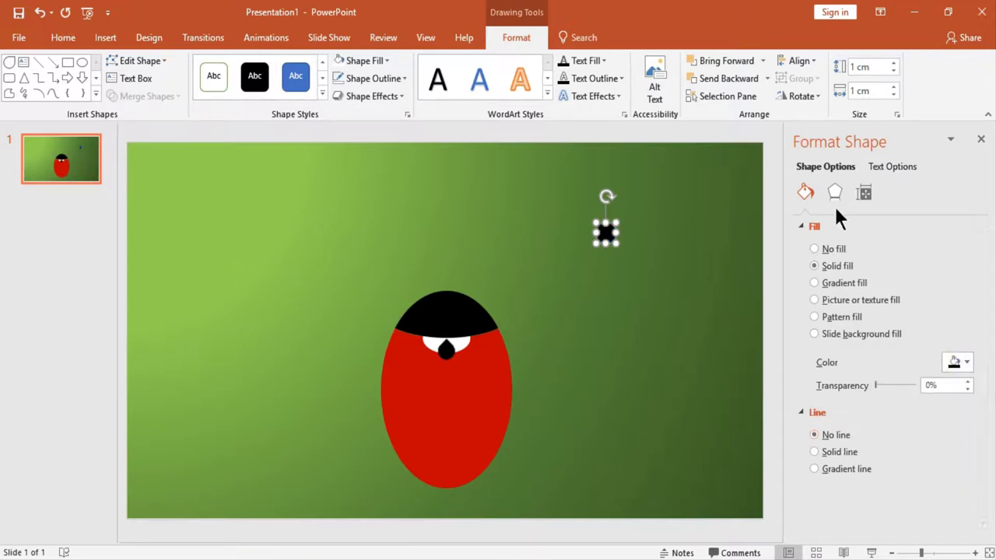
left_click(834, 192)
left_click(939, 330)
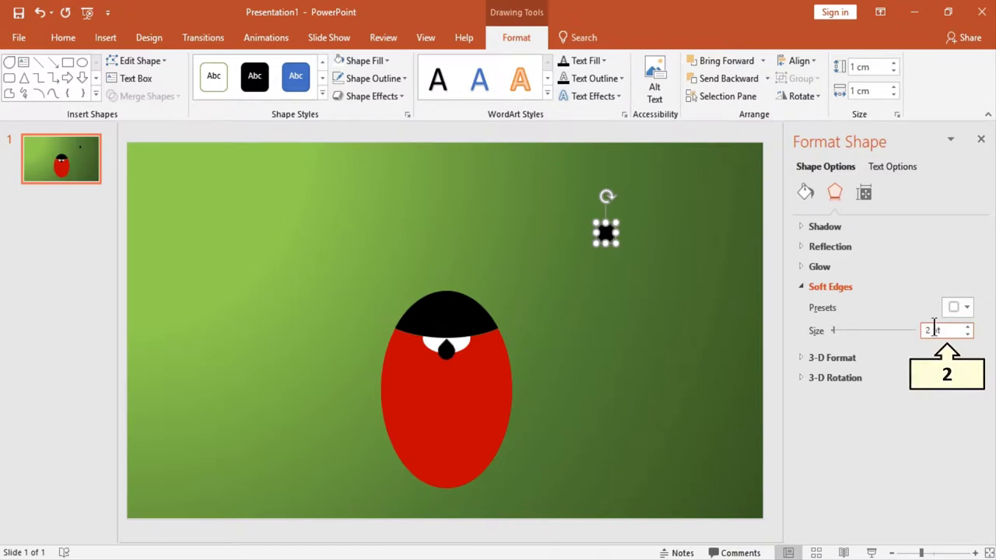
left_click(665, 298)
left_click(608, 234)
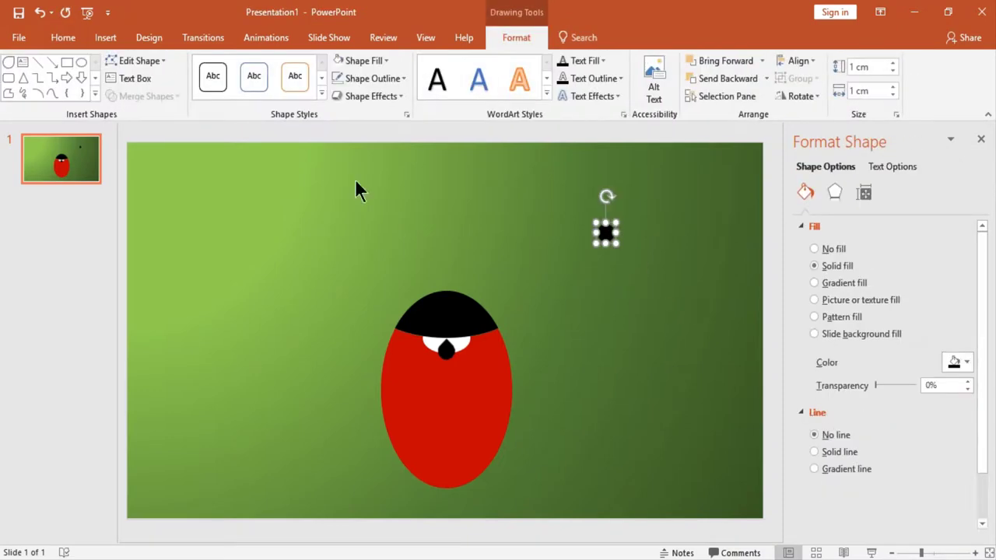
left_click(63, 39)
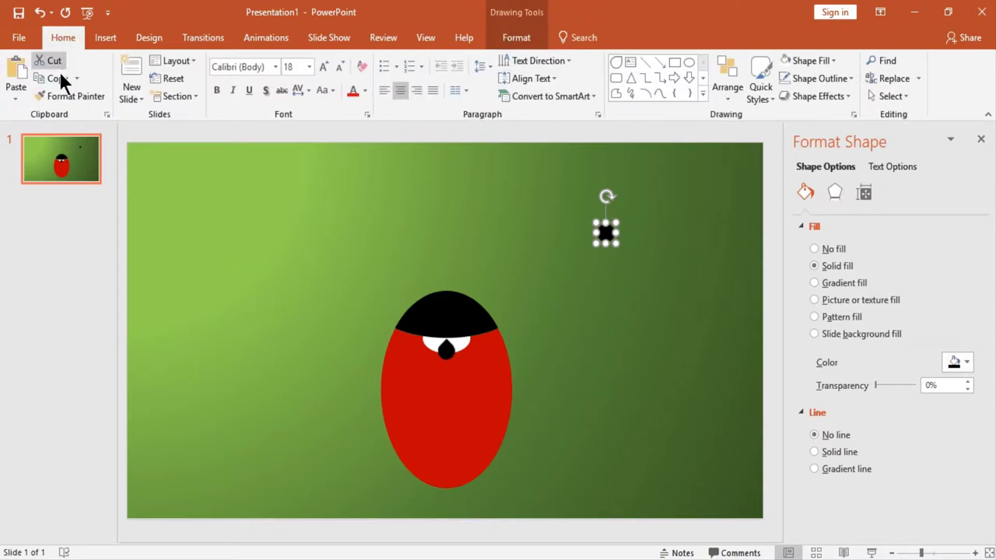
Paste five copies of the black dot.
left_click(18, 71)
left_click(18, 72)
left_click(18, 72)
left_click(18, 71)
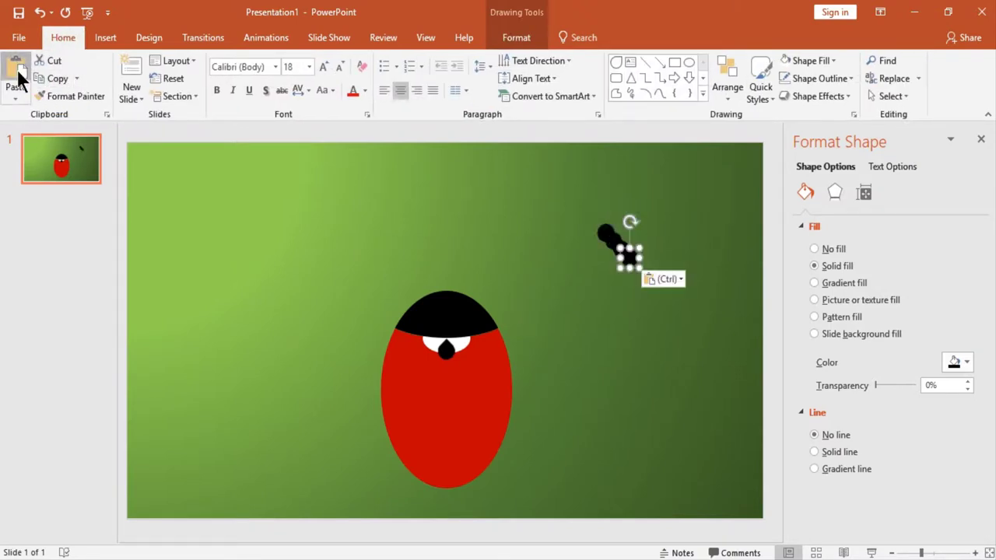
left_click(18, 71)
Drag the dots onto the right half of the red body and align them.
left_click_drag(638, 267, 477, 372)
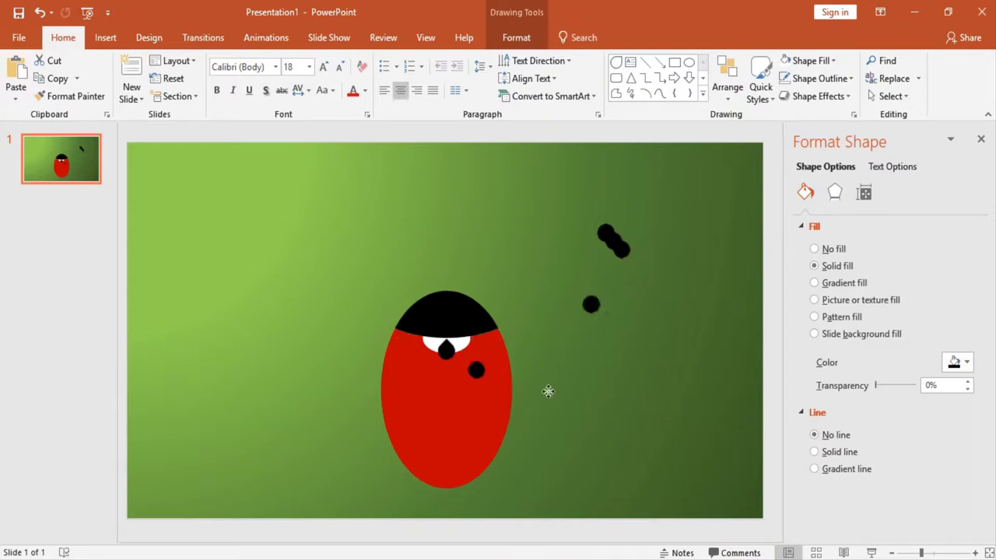
left_click_drag(634, 262, 498, 405)
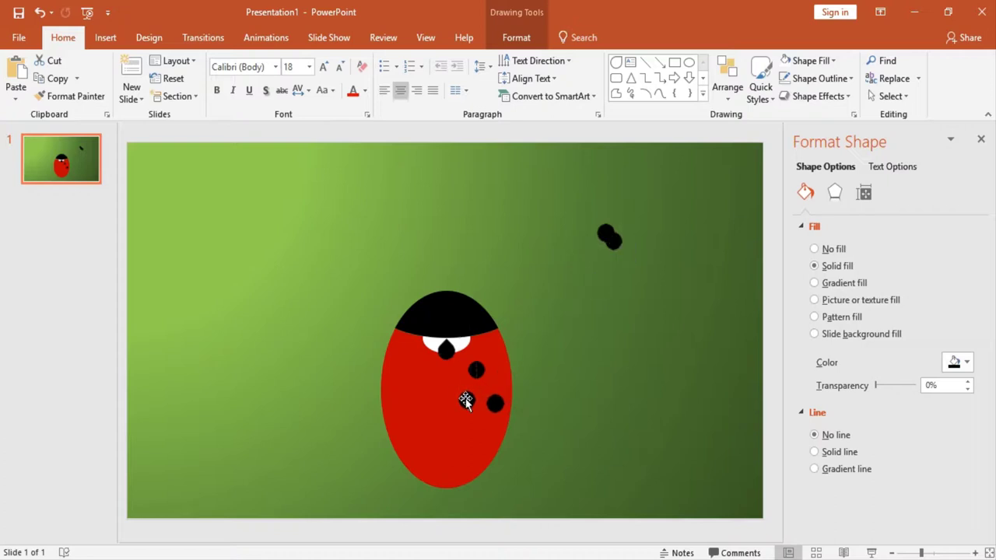
left_click(466, 400)
left_click_drag(618, 242, 490, 433)
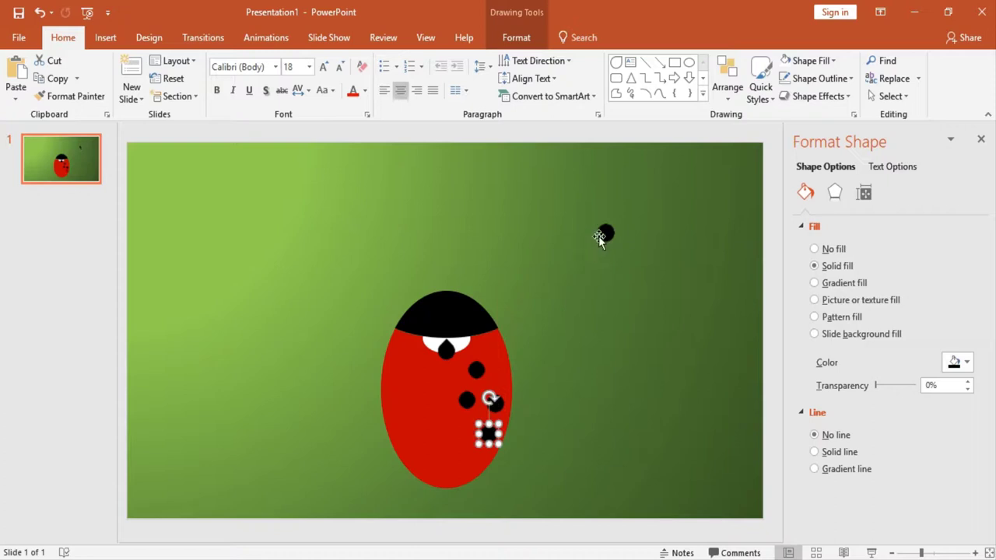
left_click_drag(599, 236, 465, 451)
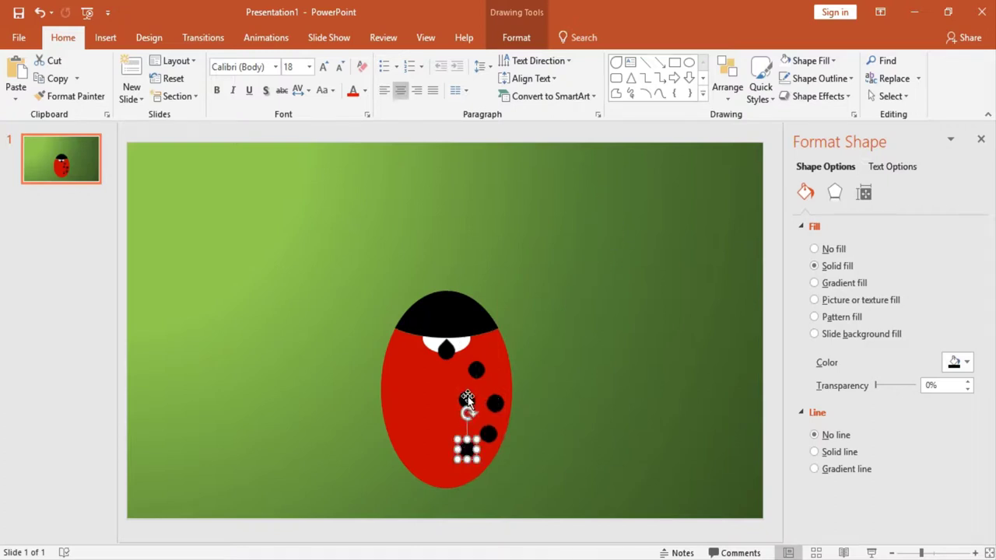
left_click_drag(467, 399, 478, 411)
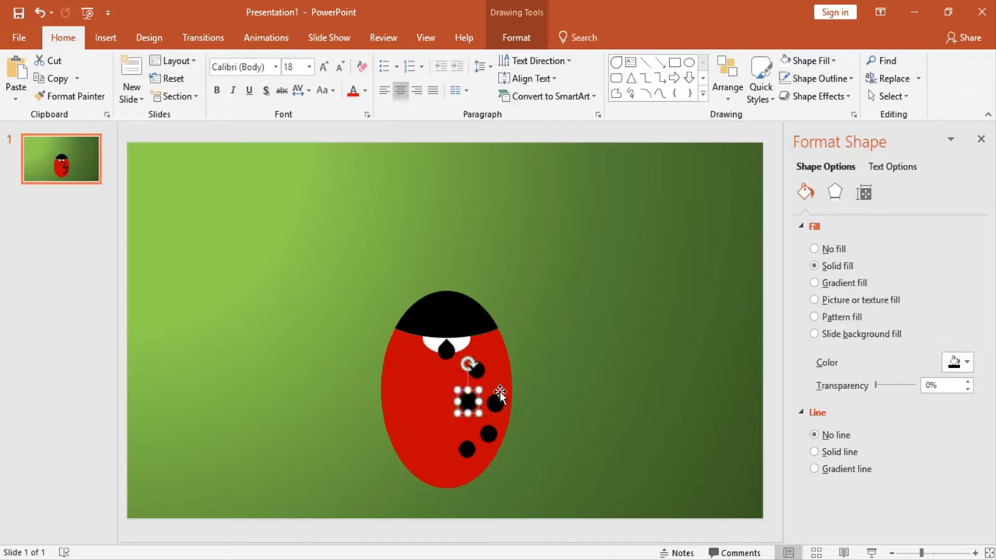
left_click(477, 367)
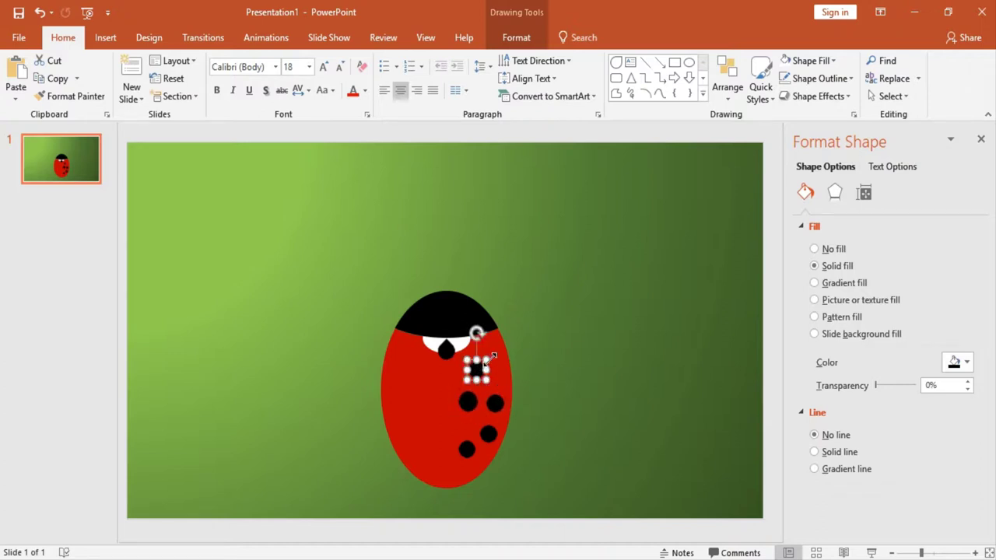
left_click_drag(491, 357, 489, 359)
left_click(526, 370)
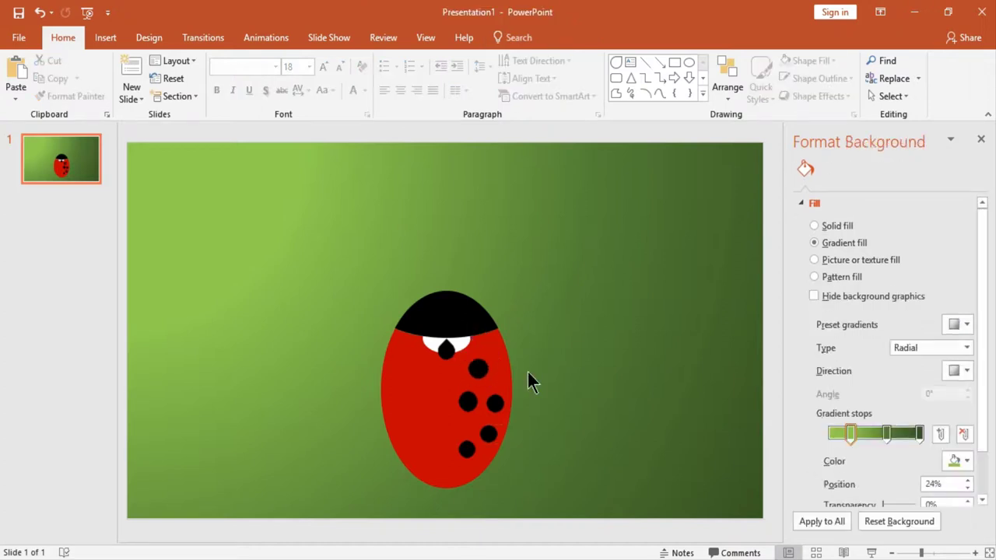
Select the right-side spots and group them into one object.
left_click(478, 369)
left_click(472, 402, "shift")
left_click(495, 406, "shift")
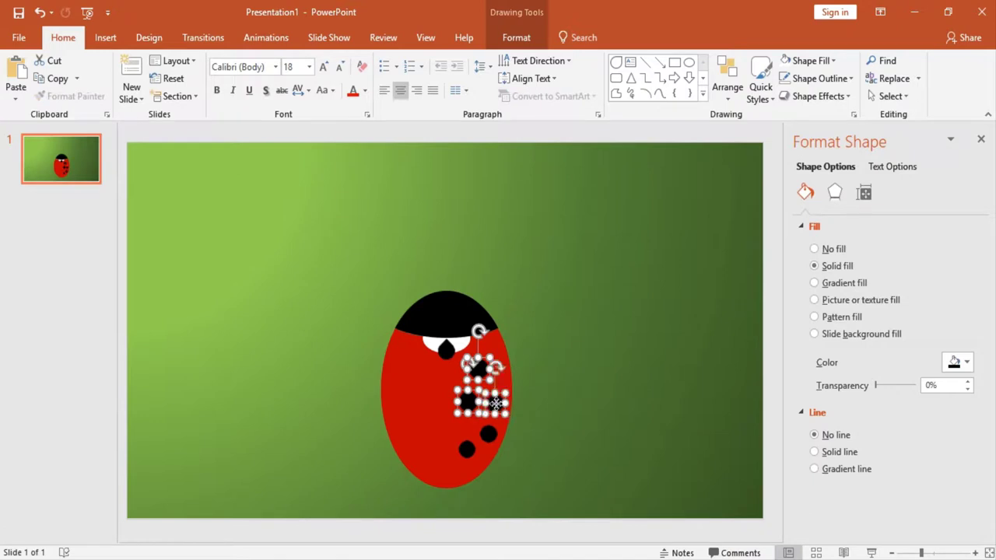
left_click(488, 434, "shift")
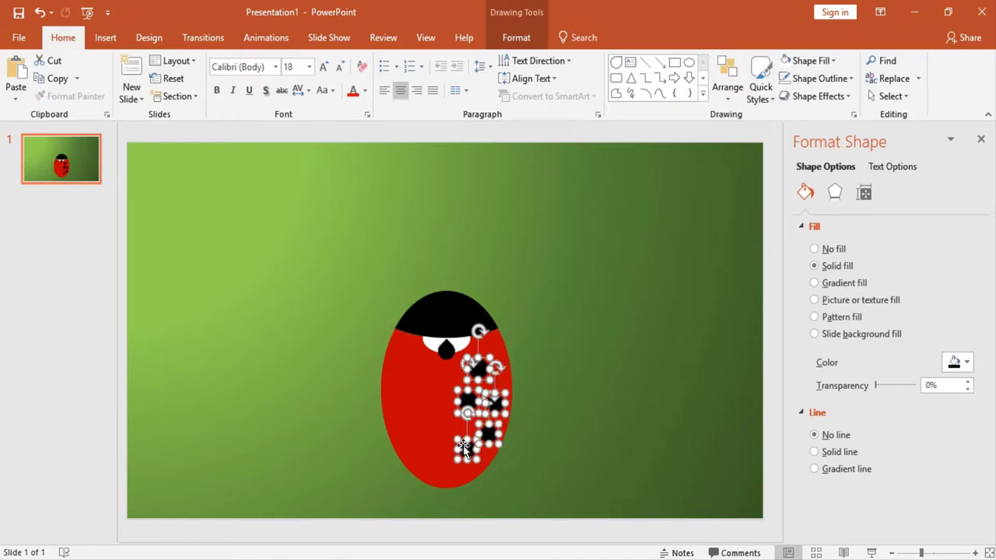
left_click(523, 37)
left_click(809, 79)
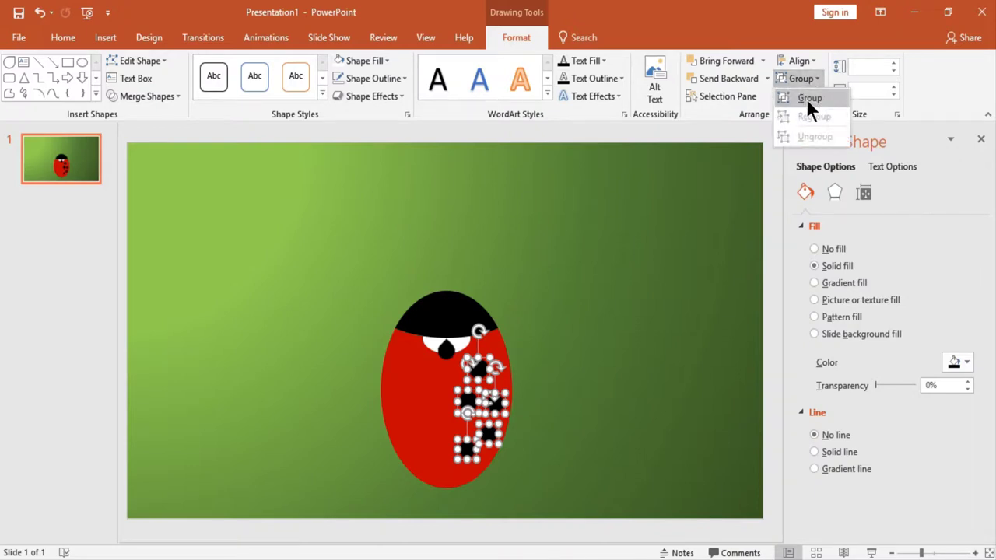
left_click(806, 98)
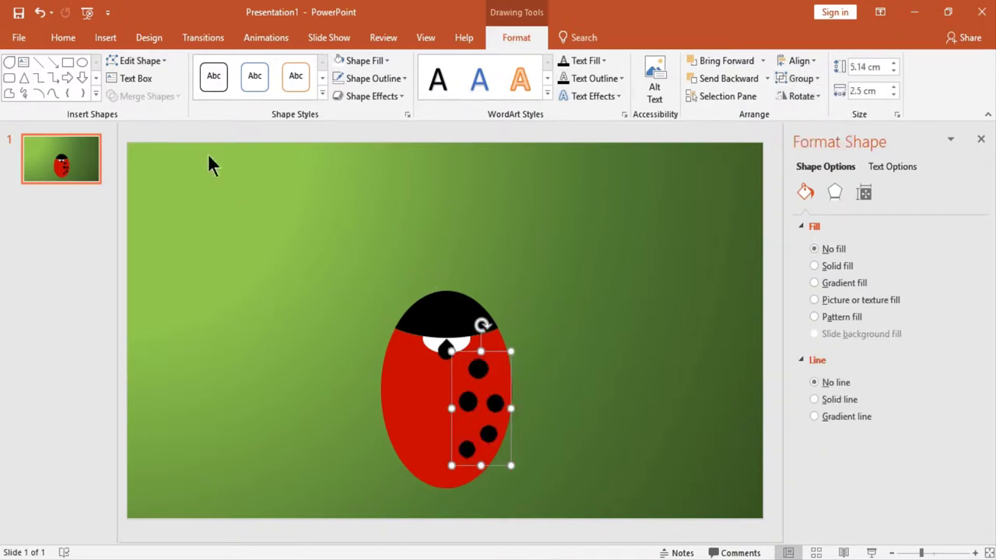
Duplicate the spot group.
left_click(63, 36)
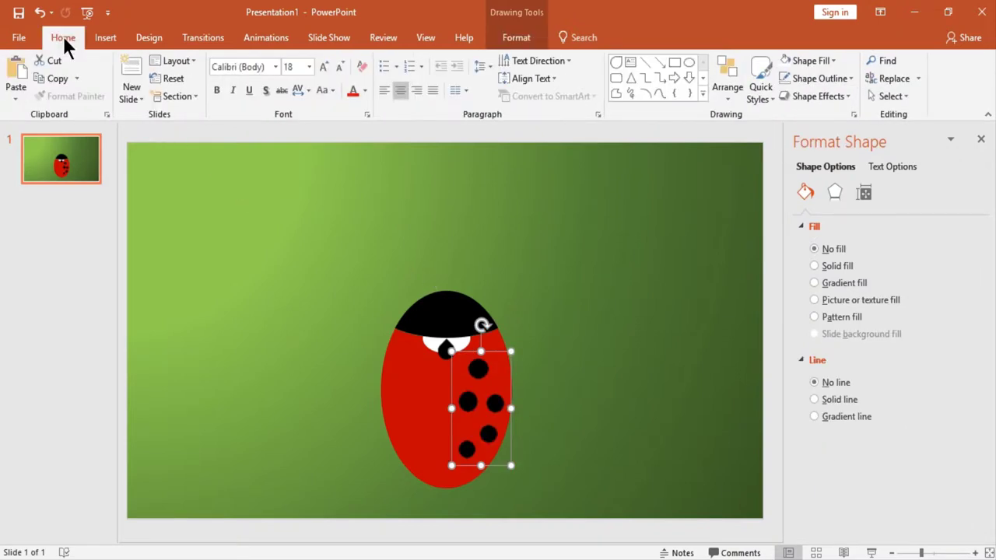
left_click(77, 78)
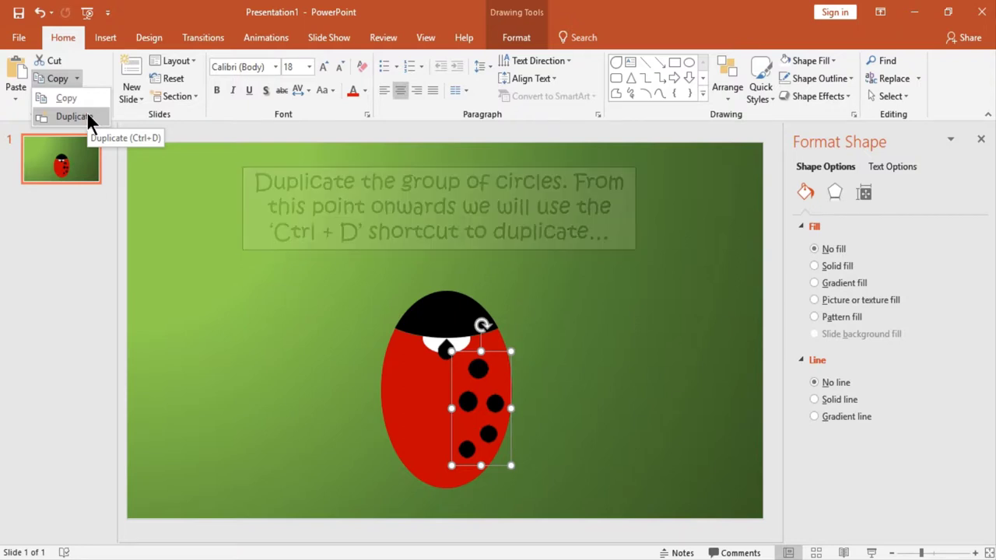
left_click(88, 117)
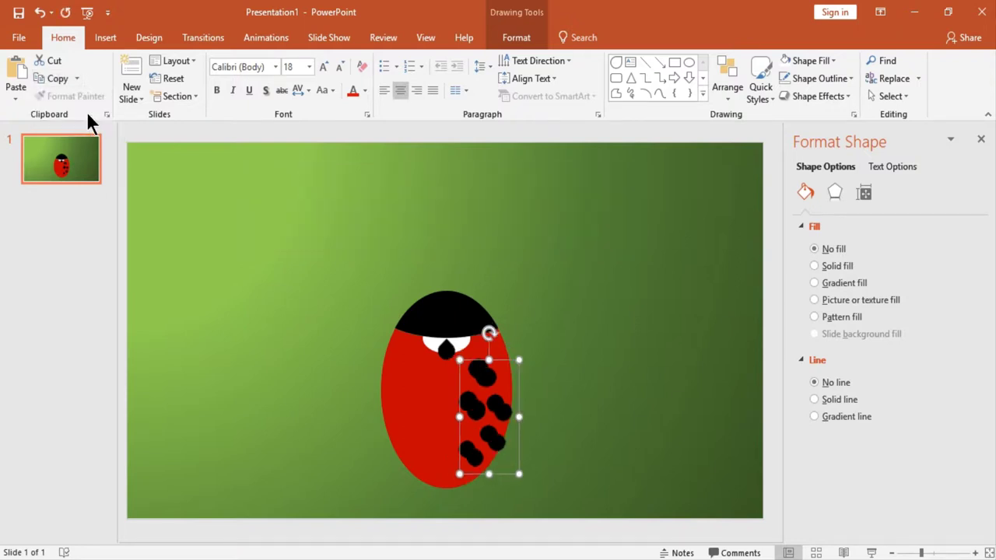
Flip the duplicate spot group horizontally.
left_click(527, 43)
left_click(810, 94)
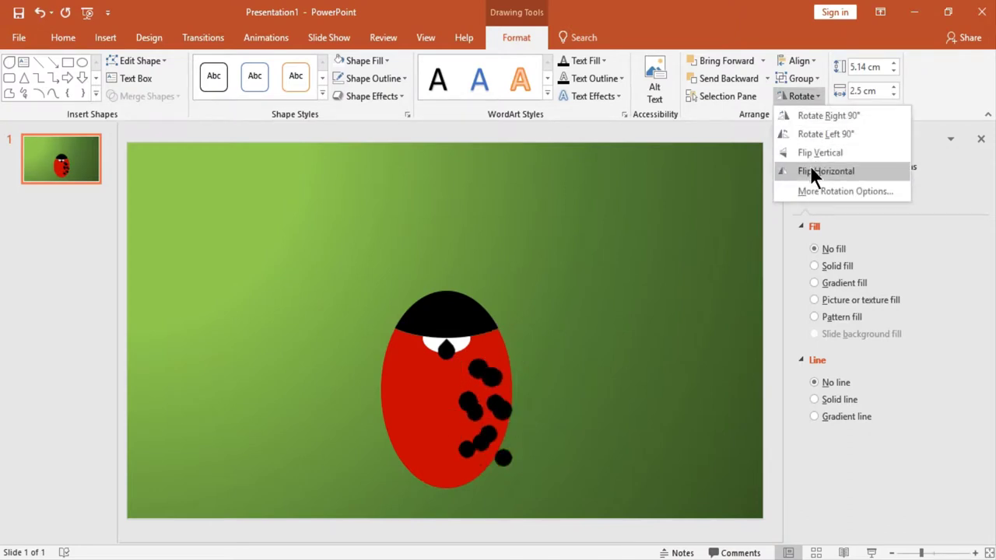
left_click(810, 167)
Position the mirrored spots on the left half of the ladybug's body, fine-tuning their placement.
left_click_drag(488, 426, 427, 404)
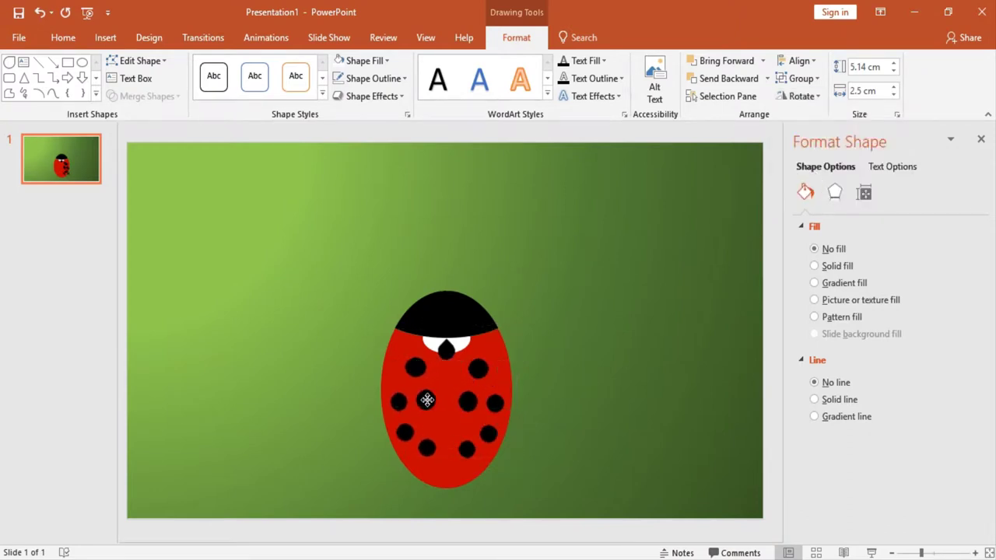
left_click_drag(428, 404, 425, 402)
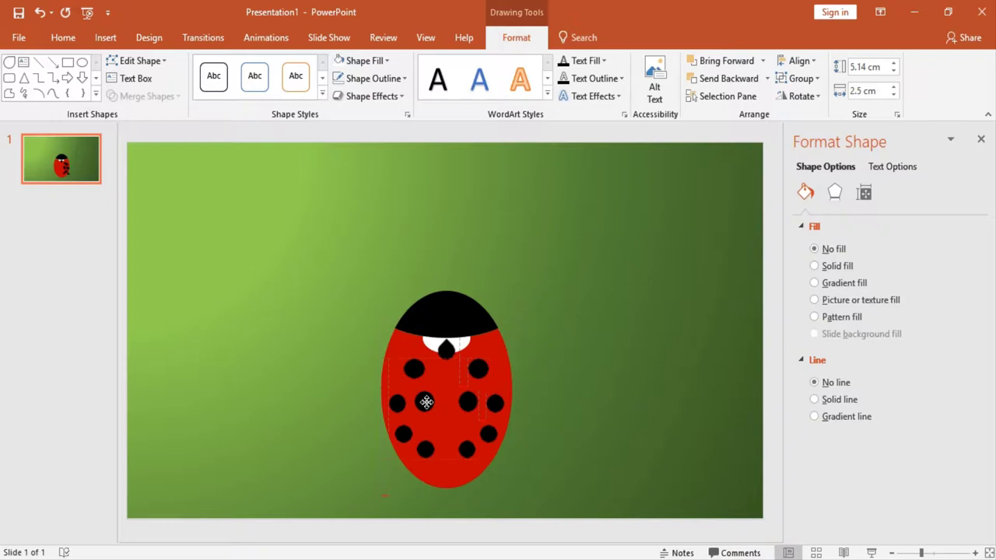
left_click_drag(426, 401, 424, 401)
left_click(573, 372)
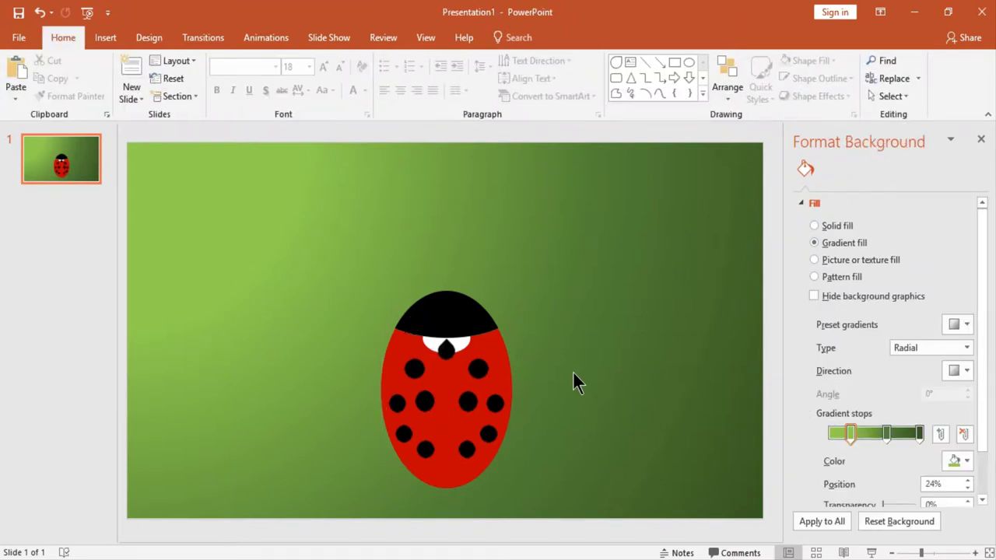
left_click_drag(418, 377, 413, 371)
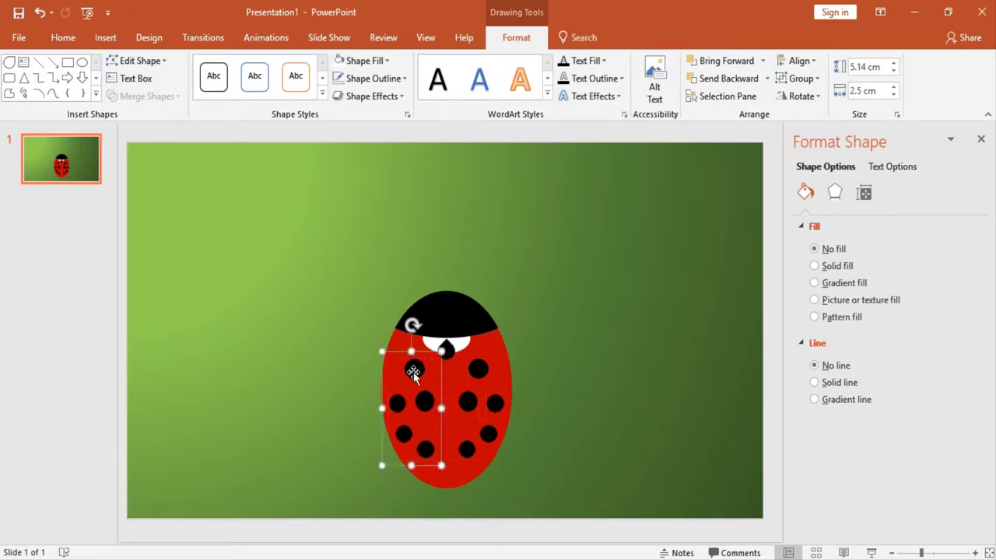
left_click(550, 368)
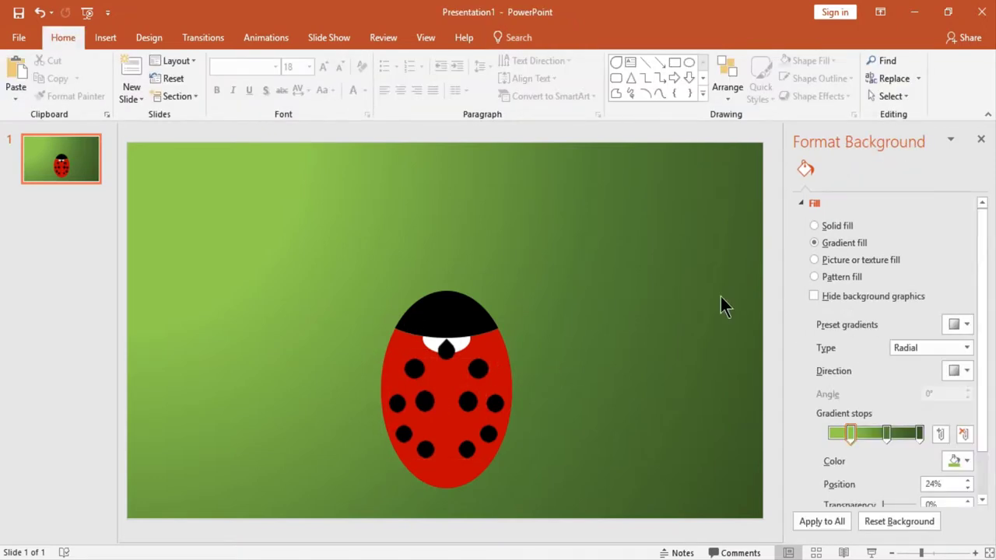
Draw a short straight line and make it black with a 2.75 pt width.
left_click(648, 61)
left_click_drag(623, 211, 671, 261)
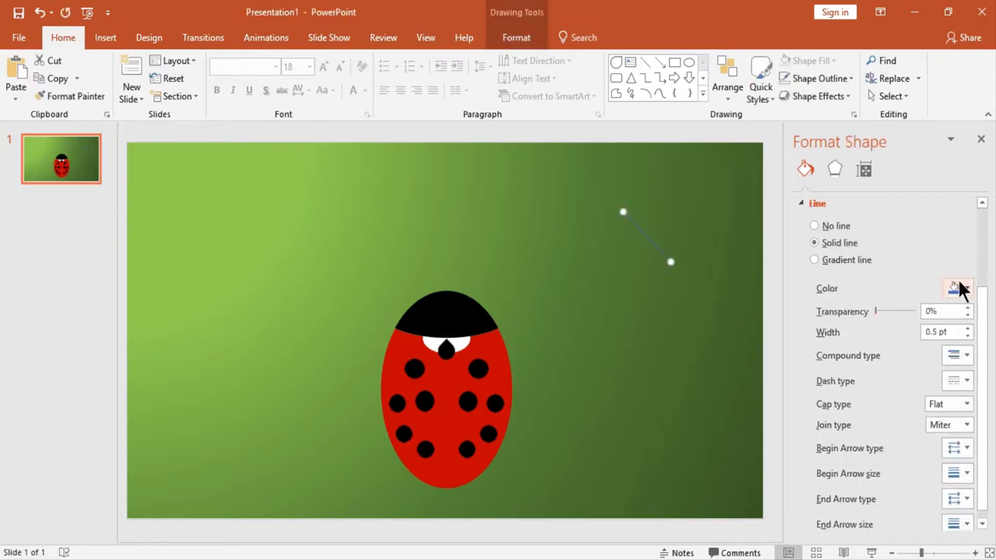
left_click(958, 288)
left_click(889, 324)
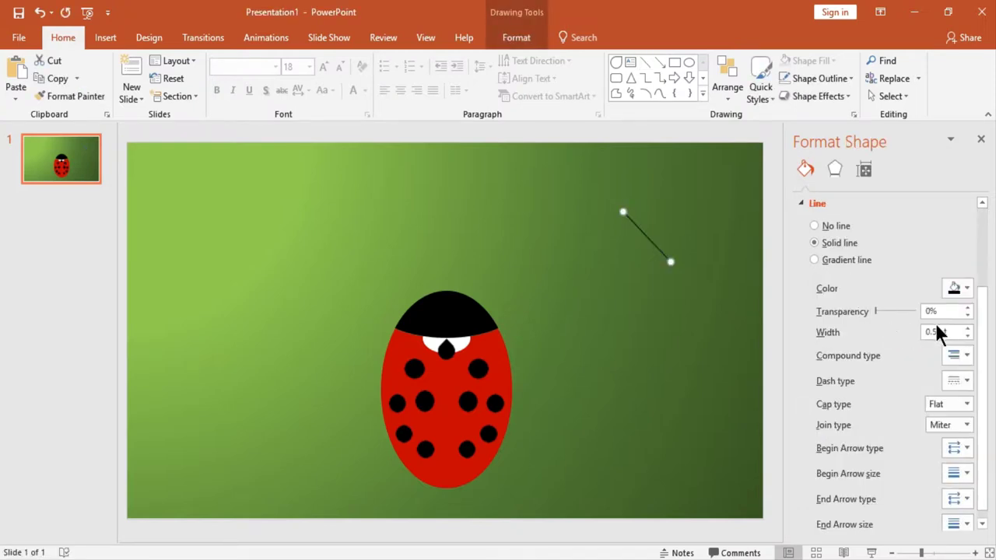
left_click(937, 331)
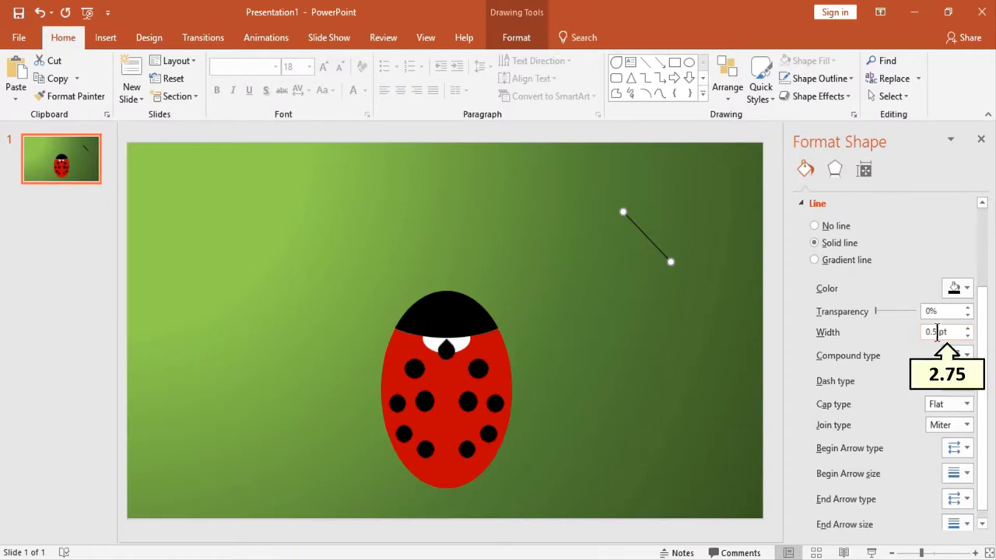
key("BackSpace")
key("BackSpace")
key("BackSpace")
type("2")
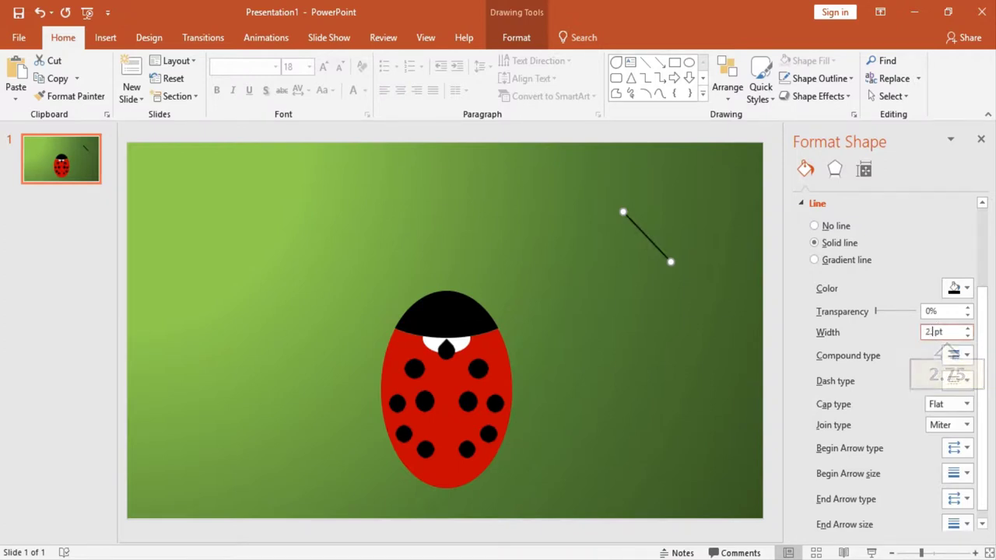
type(".75")
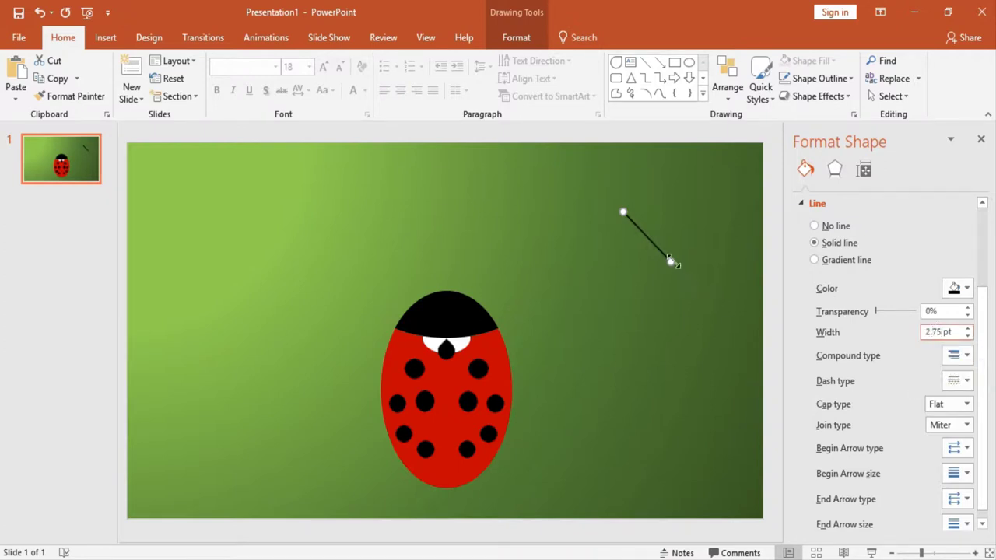
Stretch the black line from head to tail down the centre of the ladybug's back.
left_click_drag(657, 246, 478, 372)
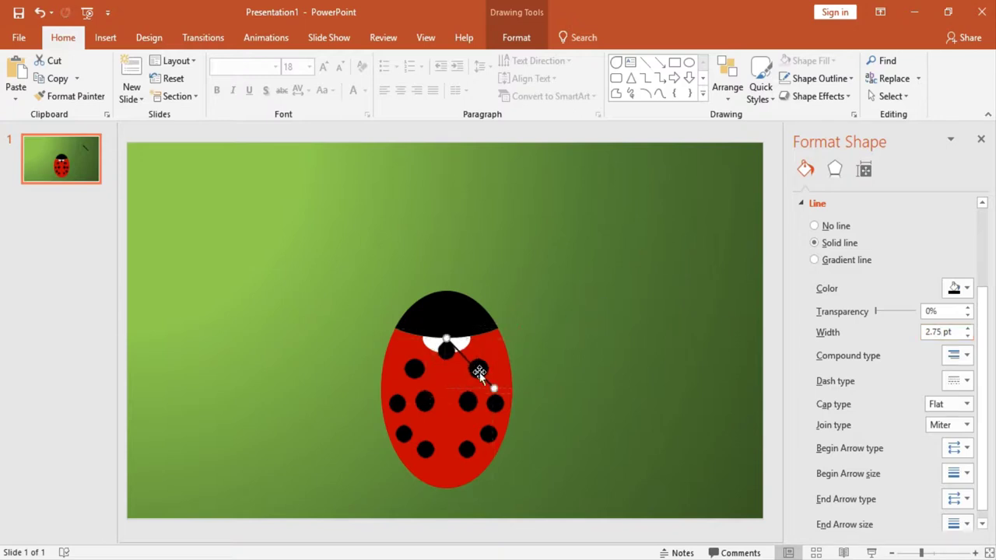
mouse_move(491, 388)
left_mouse_down()
mouse_move(464, 422)
mouse_move(446, 489)
left_mouse_up()
left_click_drag(447, 419, 447, 418)
left_click(597, 381)
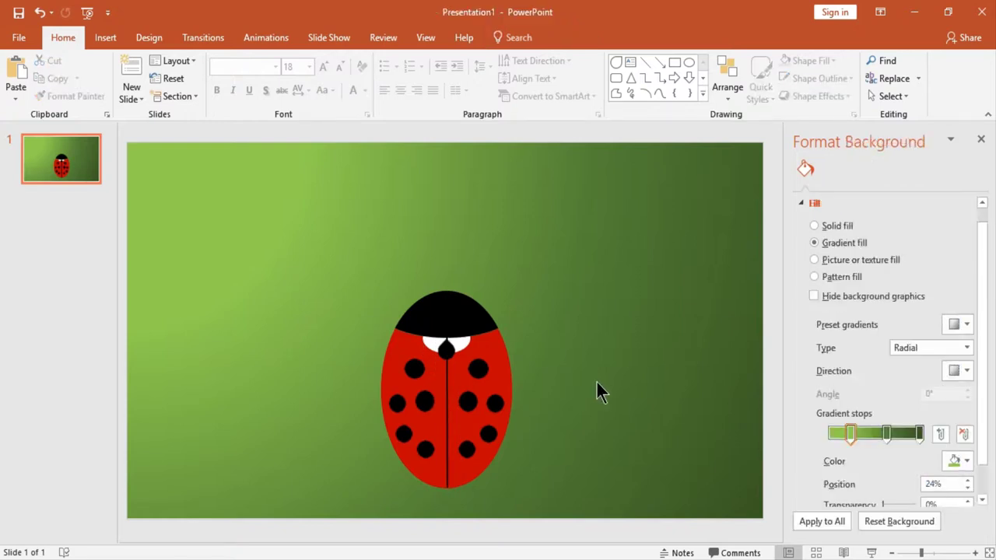
Insert an oval sized 1.2 cm high by 1.9 cm wide.
left_click(690, 64)
left_click(584, 208)
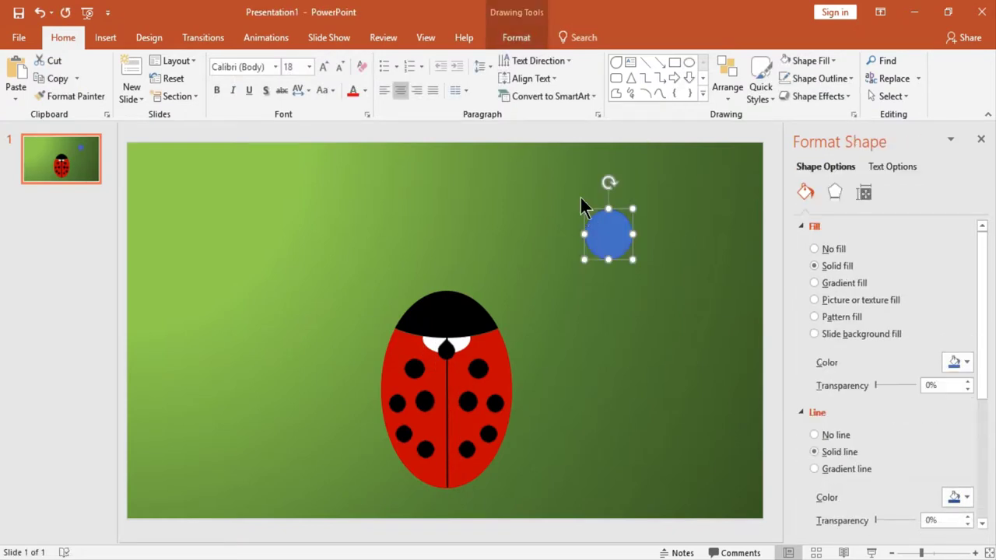
left_click(520, 37)
left_click(863, 67)
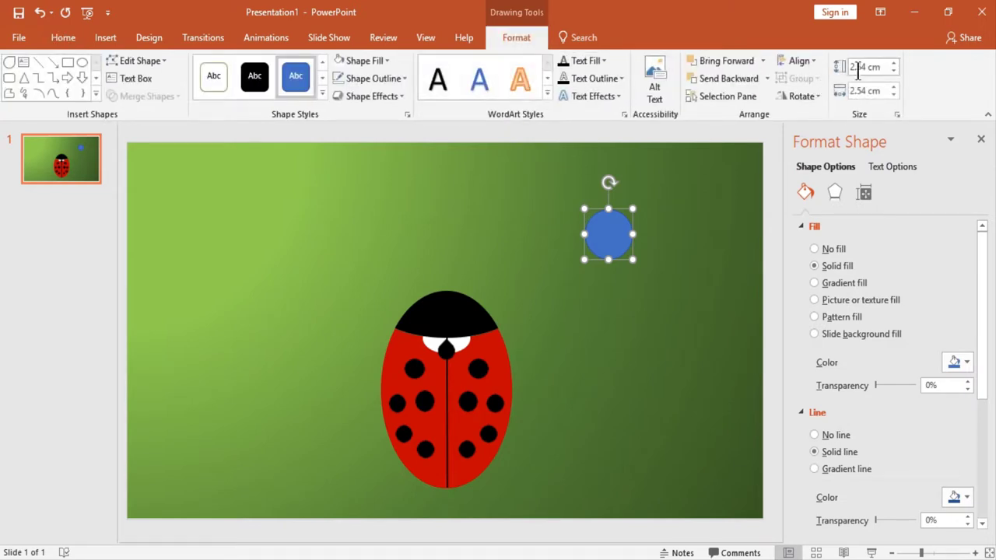
type("1.2")
key("Tab")
type("1.9")
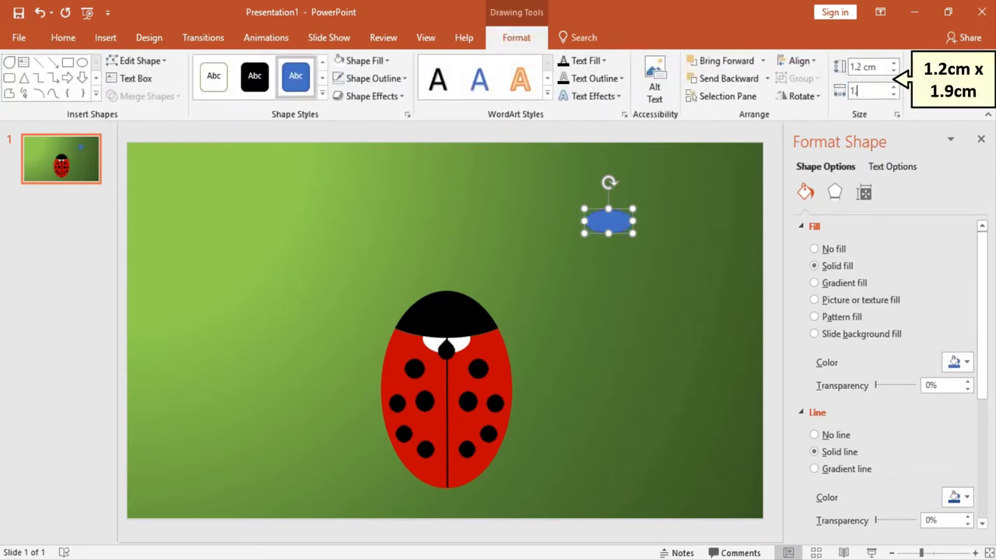
key("Return")
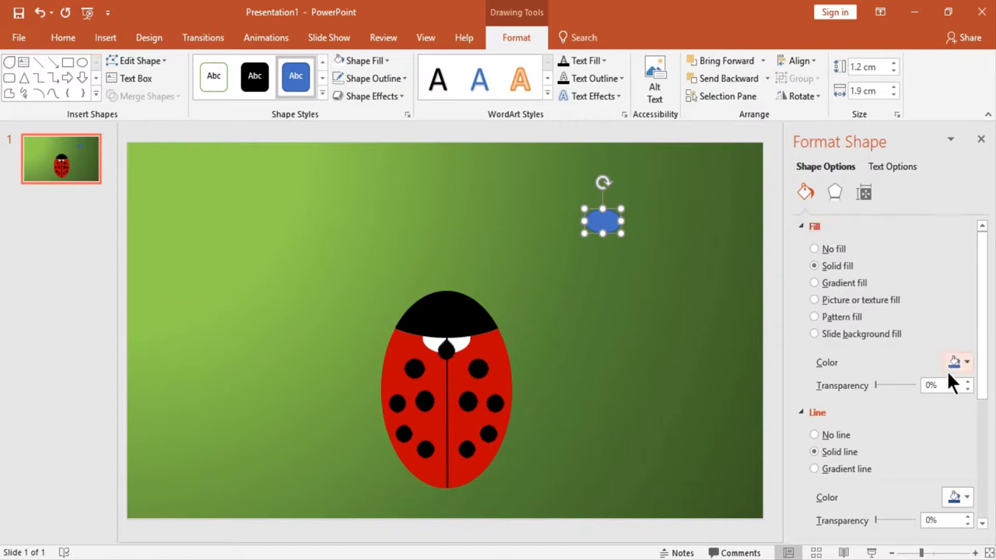
Fill the oval white, remove its outline, and rotate it 45°.
left_click(954, 362)
left_click(879, 398)
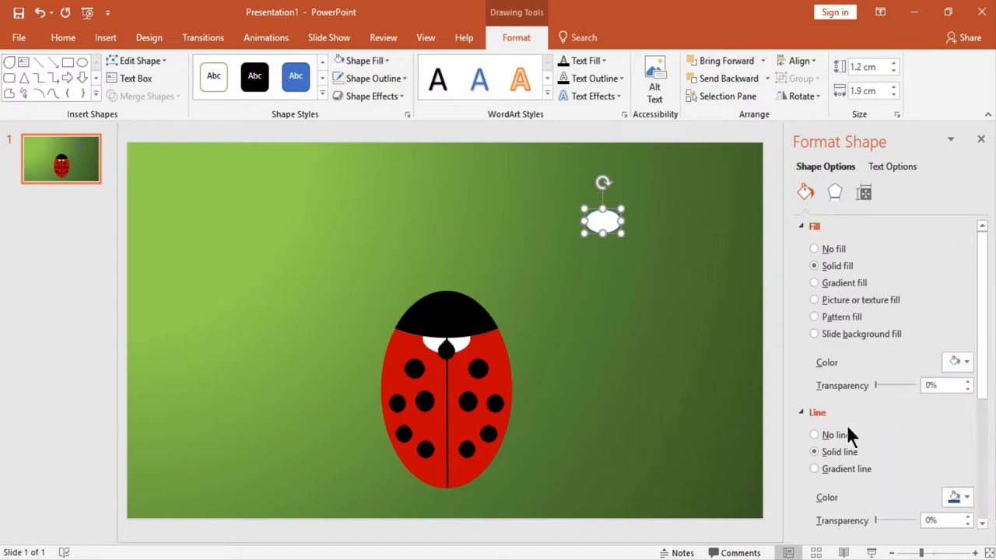
left_click(844, 435)
left_click(865, 193)
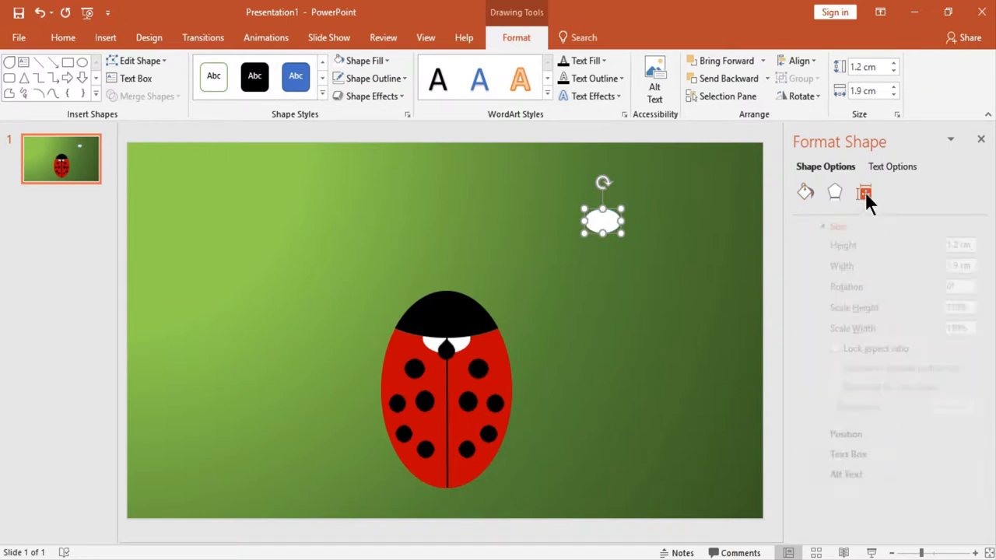
double_click(930, 287)
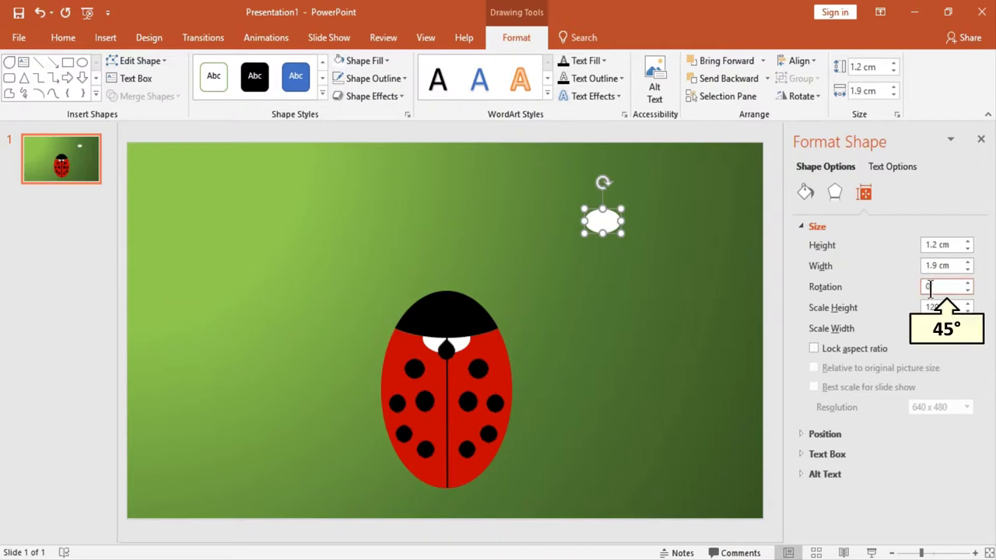
type("45")
key("Return")
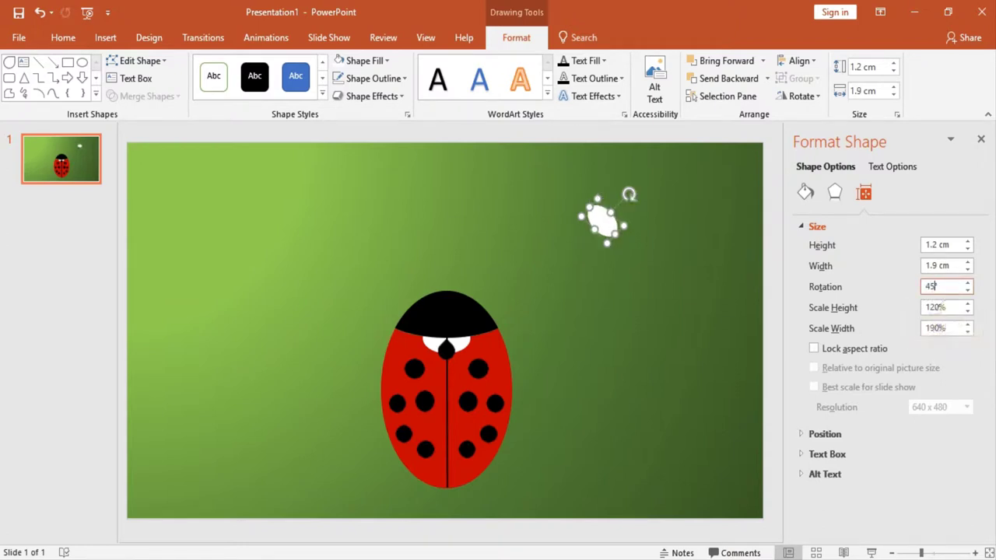
Move the oval onto the head, set its rotation to 315°, and copy it to the left.
left_click_drag(603, 218, 477, 296)
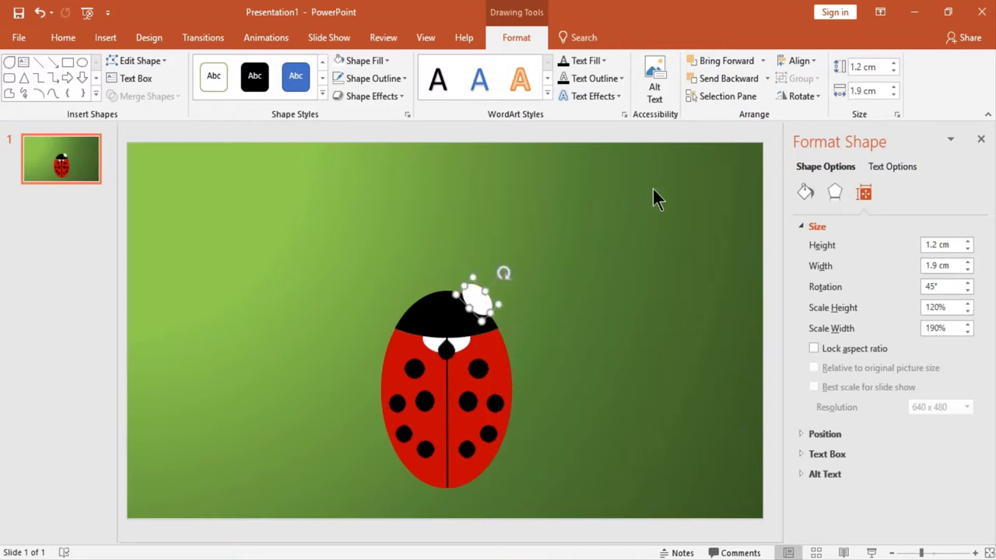
key("ctrl+z")
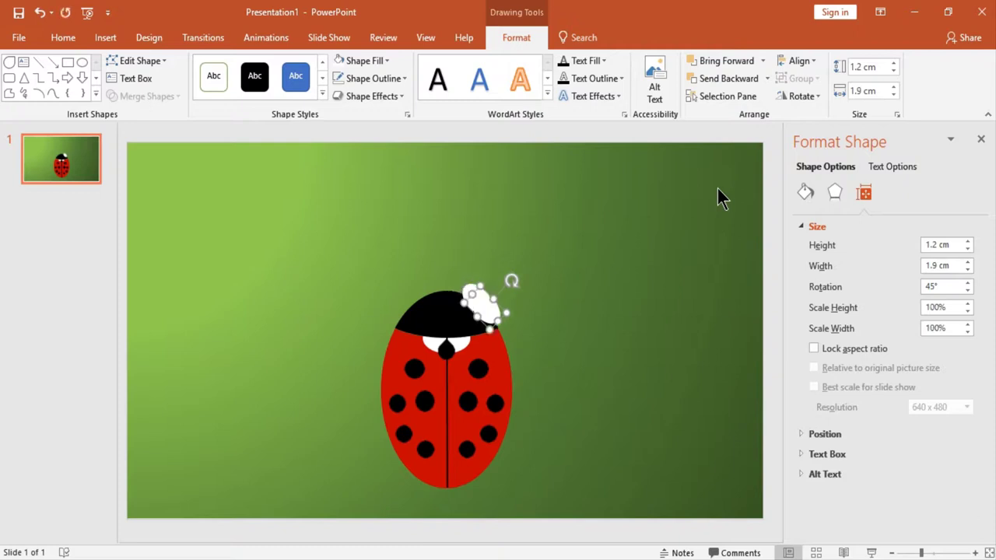
left_click(935, 287)
key("BackSpace")
key("BackSpace")
type("15")
key("Return")
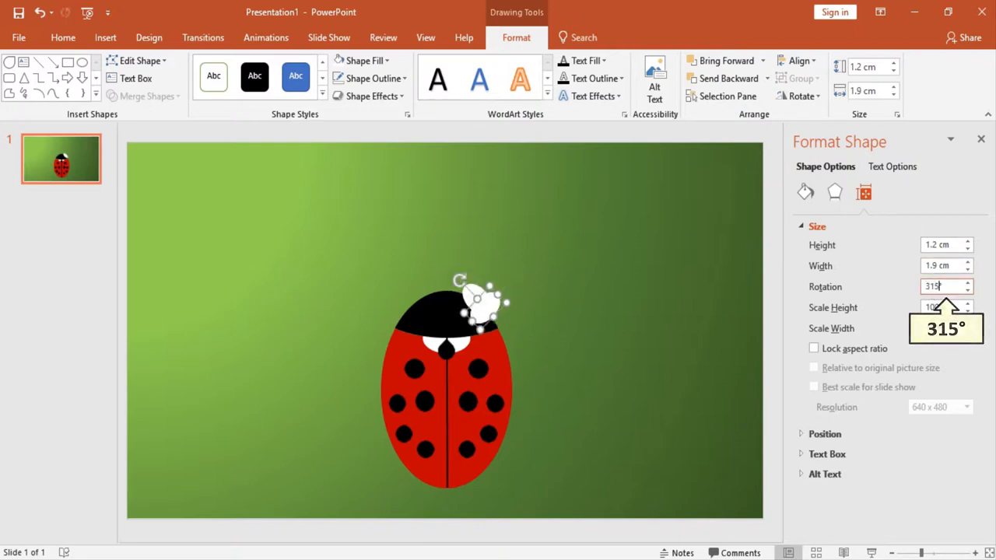
left_click_drag(484, 309, 417, 298)
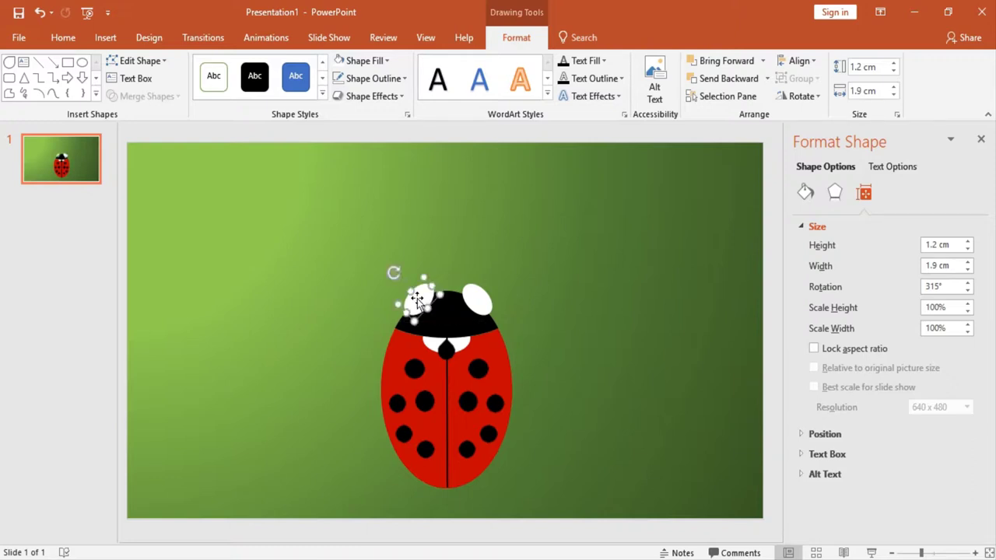
left_click(508, 259)
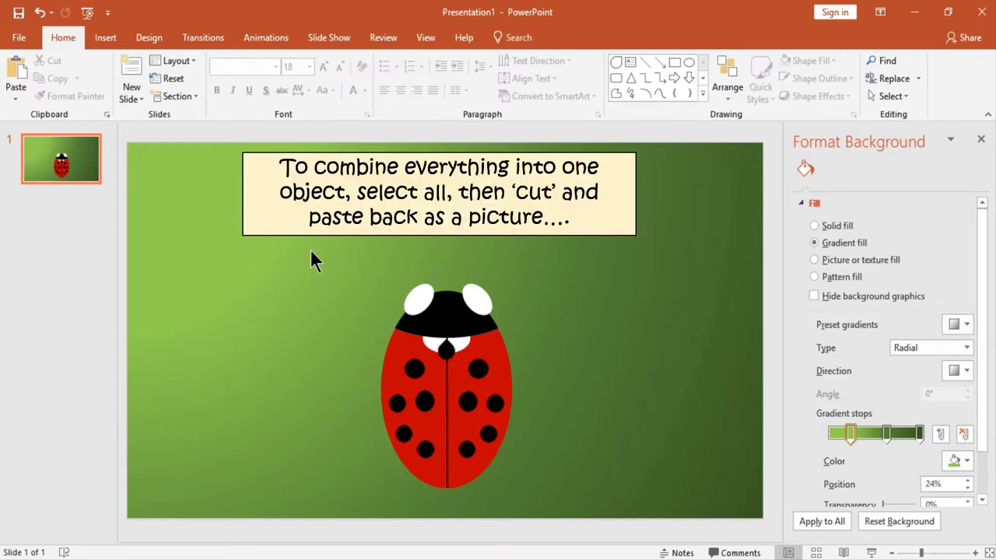
Select all the ladybug shapes, cut them, and paste them back as a picture.
left_click_drag(311, 249, 578, 502)
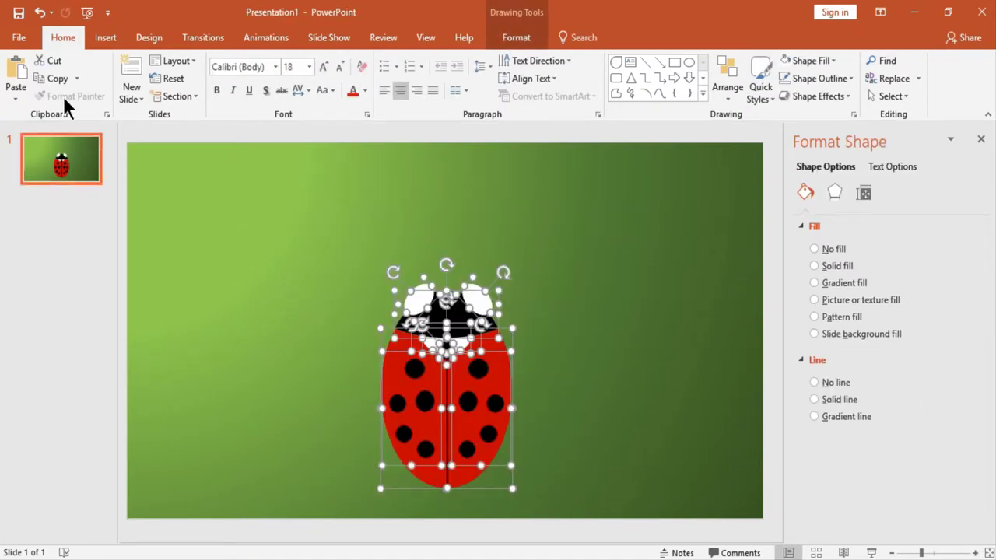
left_click(48, 61)
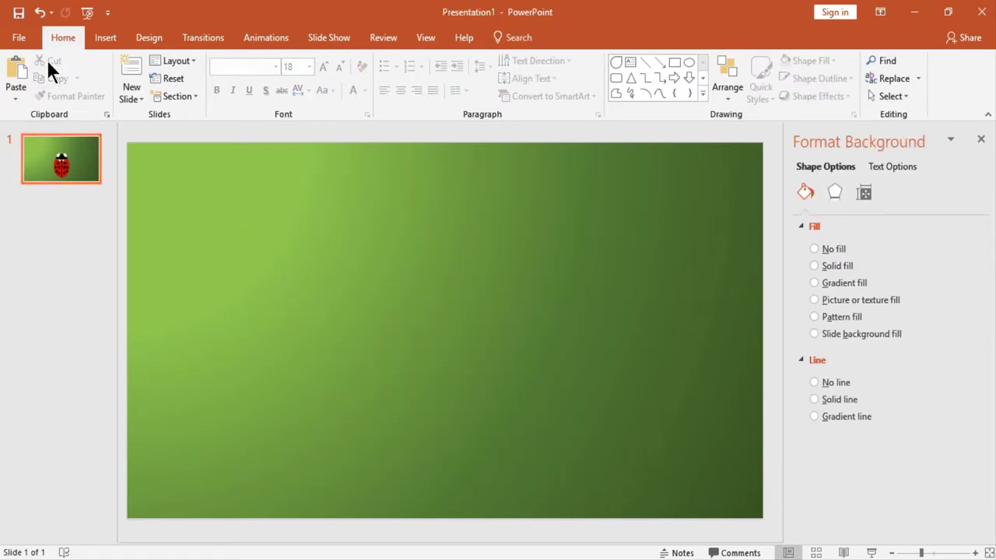
left_click(15, 98)
left_click(38, 138)
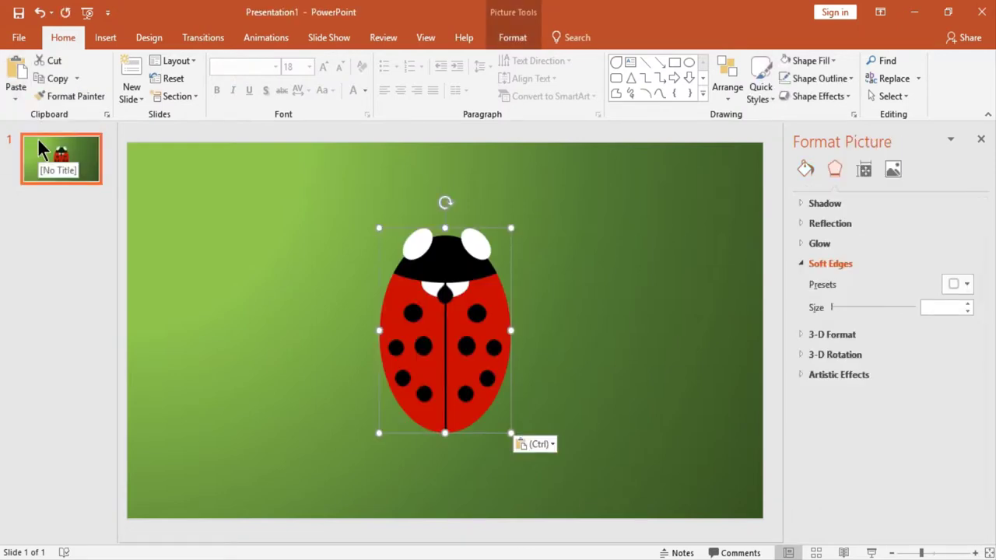
left_click(272, 312)
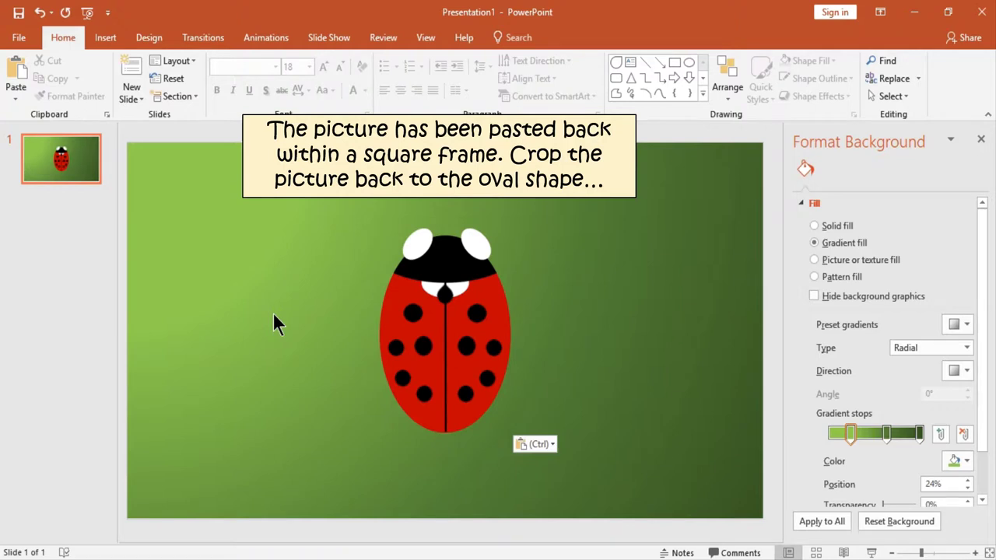
Crop the ladybug picture to an Oval shape and trim the crop slightly smaller.
left_click(422, 345)
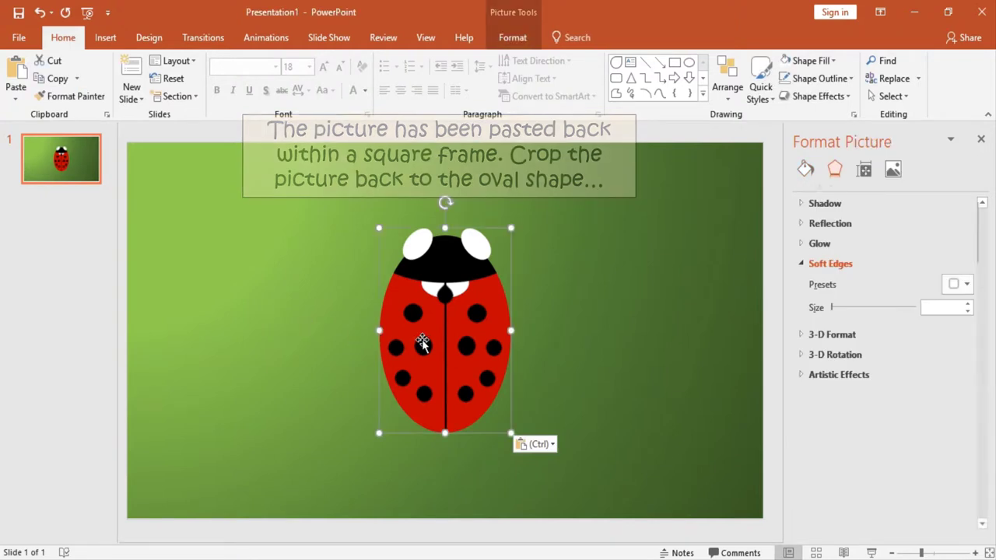
left_click(514, 42)
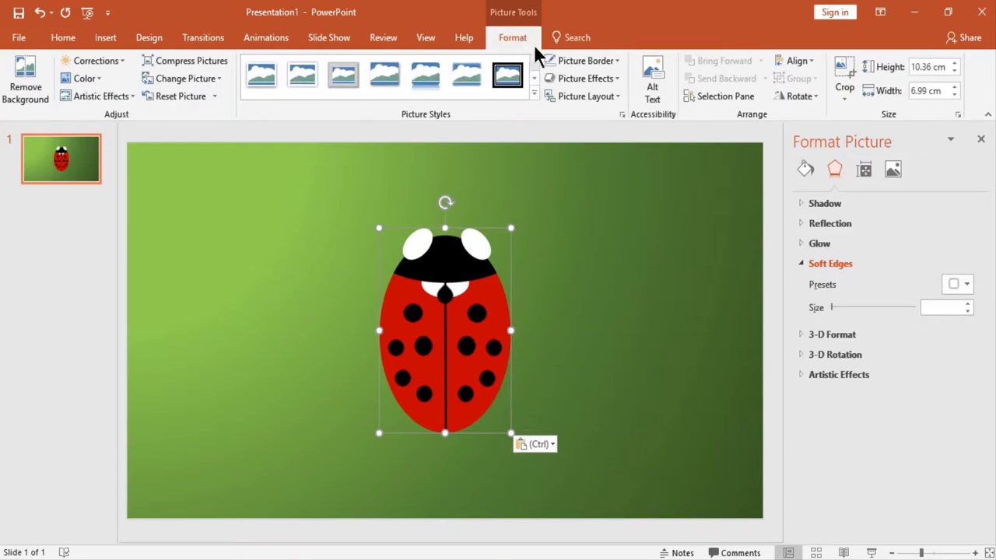
left_click(844, 96)
mouse_move(881, 134)
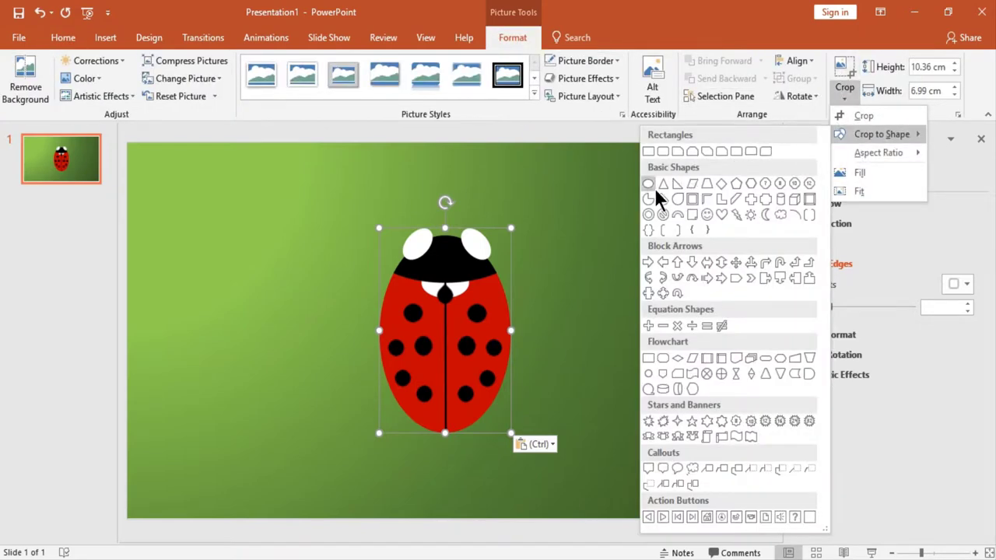
left_click(646, 182)
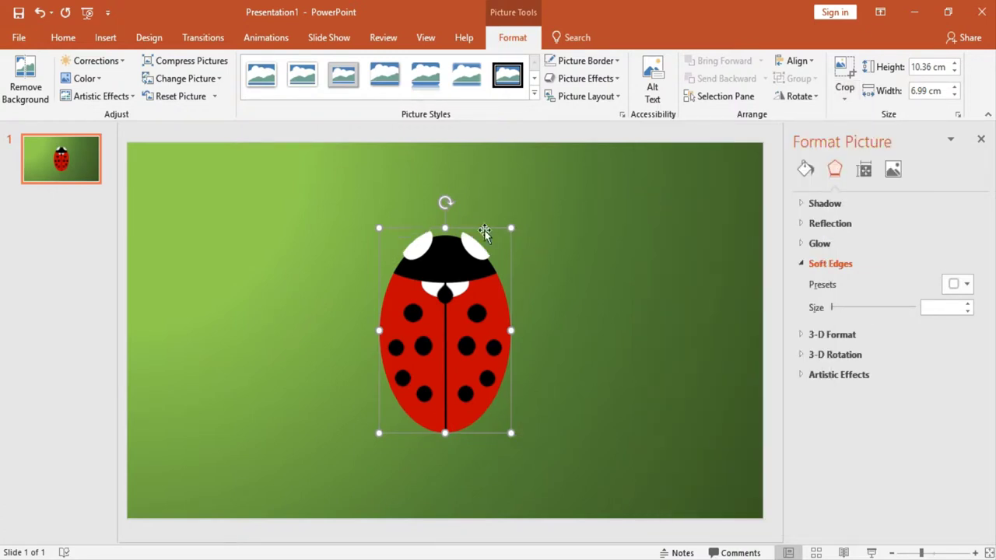
left_click(844, 65)
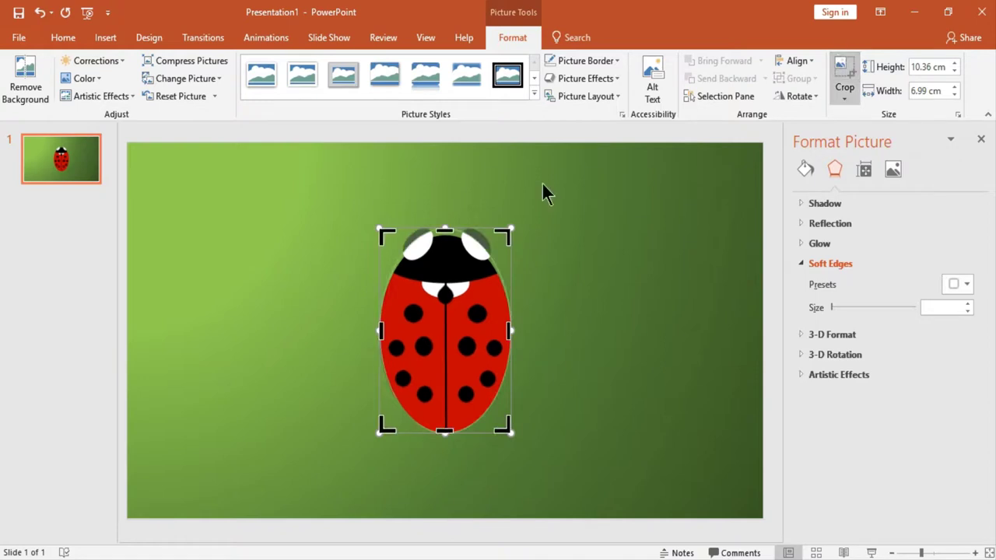
left_click(506, 231)
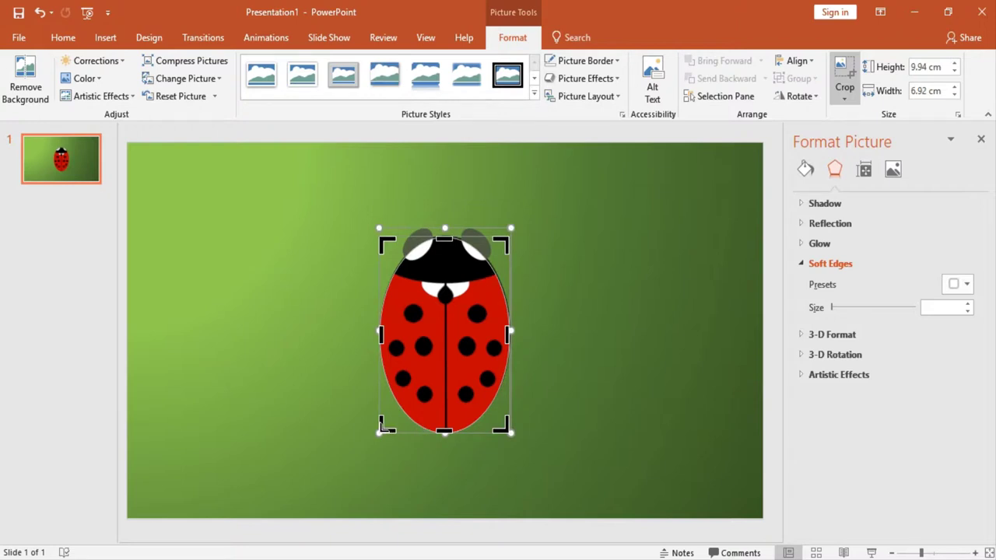
left_click(380, 432)
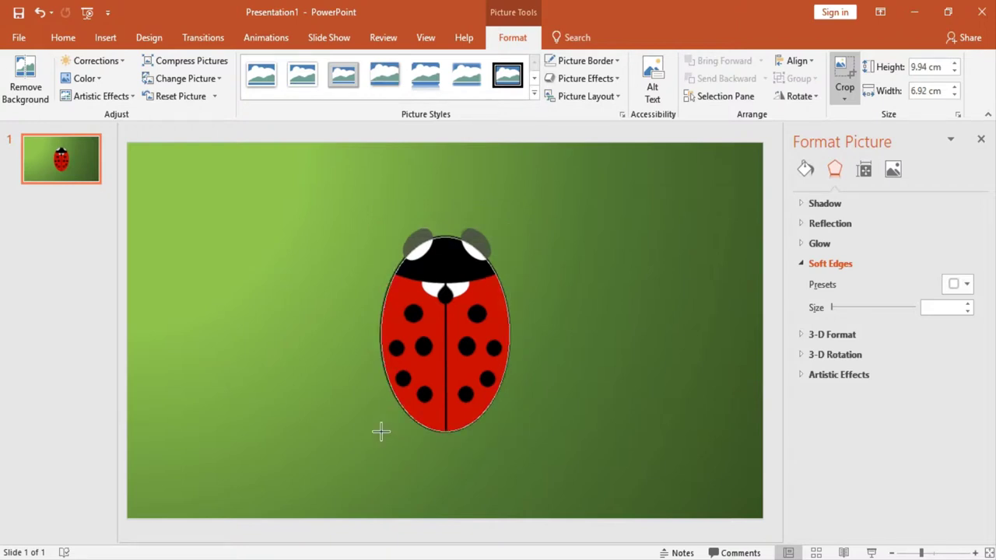
left_click_drag(380, 432, 387, 425)
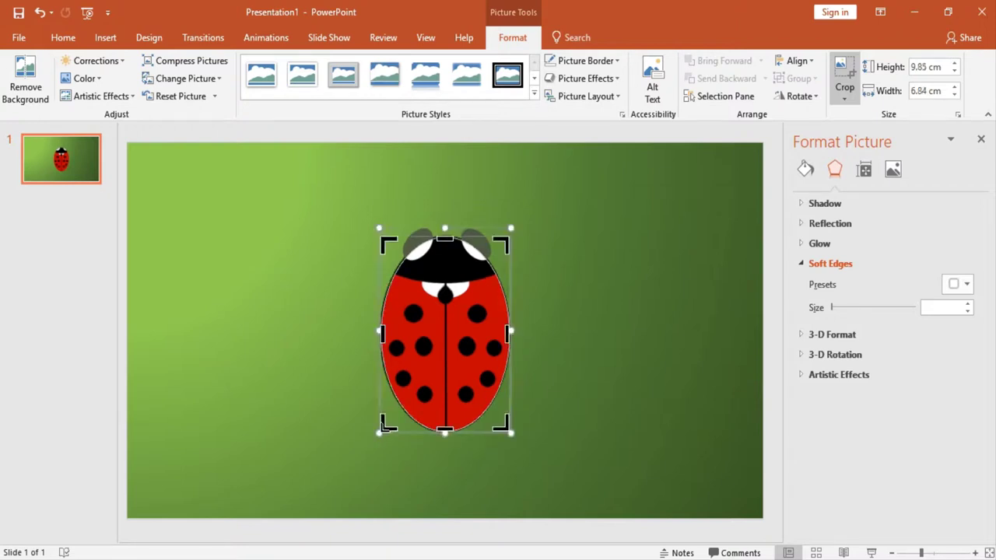
left_click(844, 68)
left_click(609, 290)
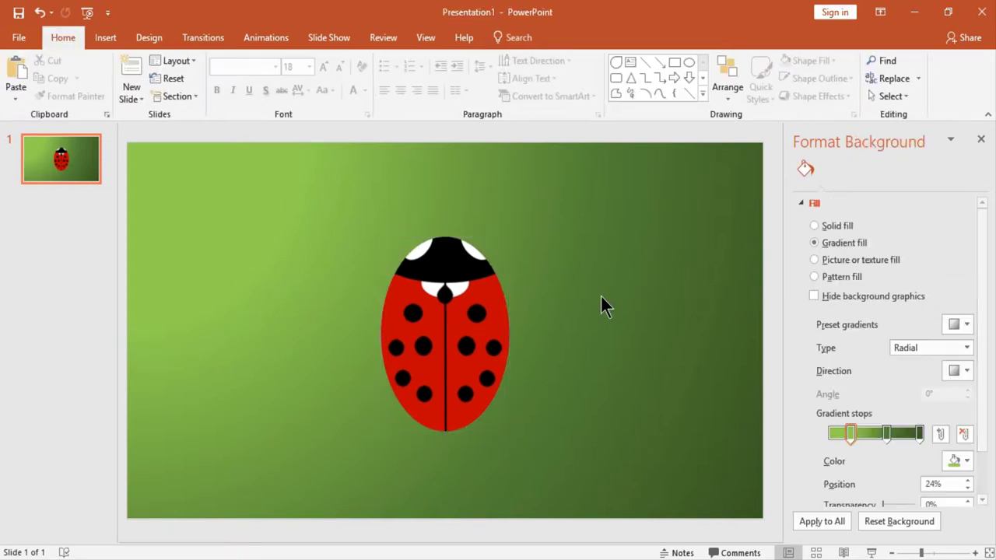
Make a copy of the ladybug picture to the right.
left_click(434, 347)
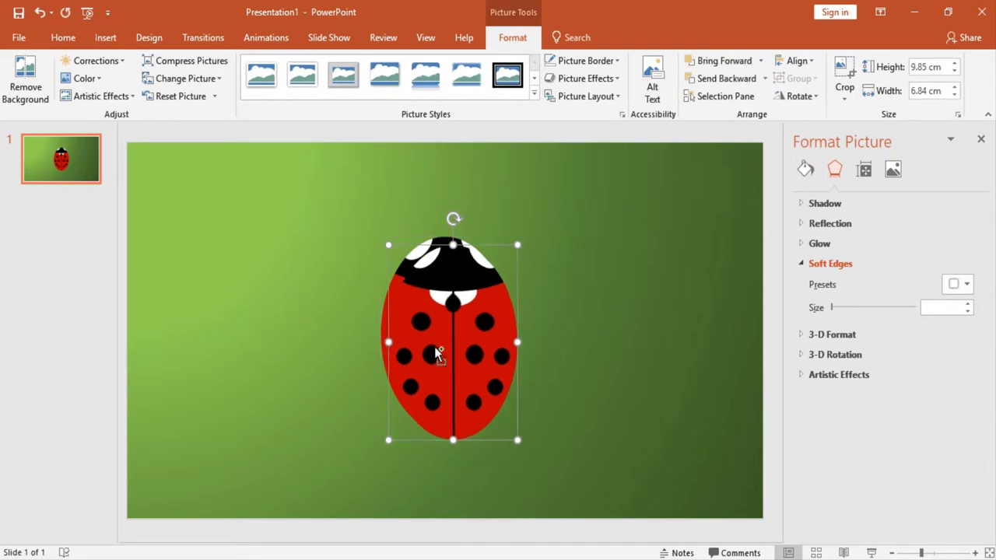
left_click_drag(437, 346, 593, 344)
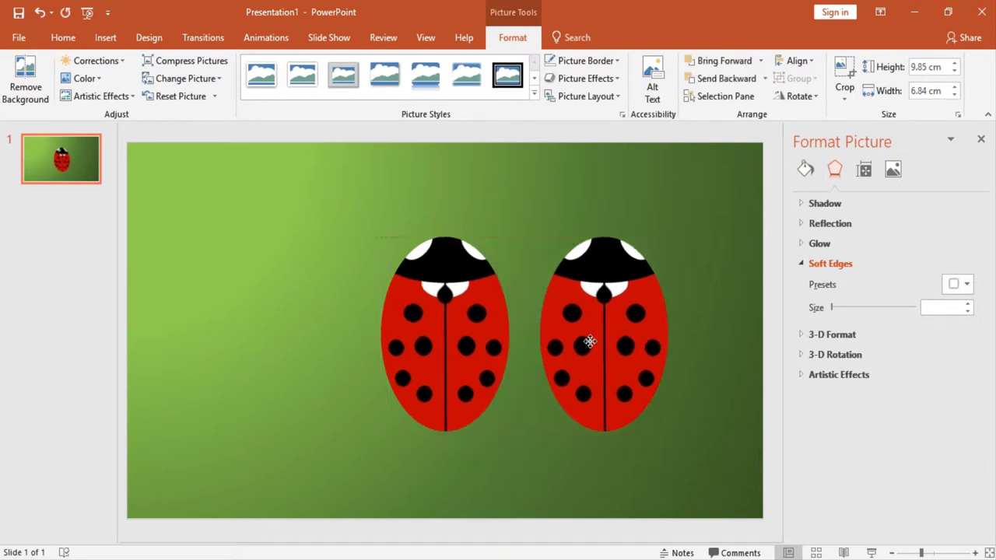
left_click(668, 204)
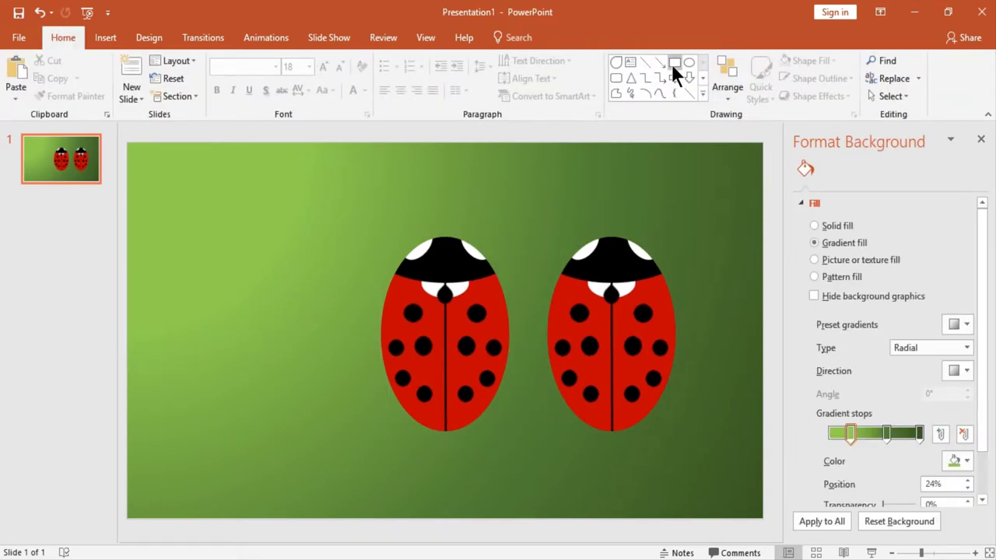
Draw a rectangle on the left, send it to back, and move the left ladybug onto it.
left_click(674, 63)
left_click_drag(165, 236, 348, 469)
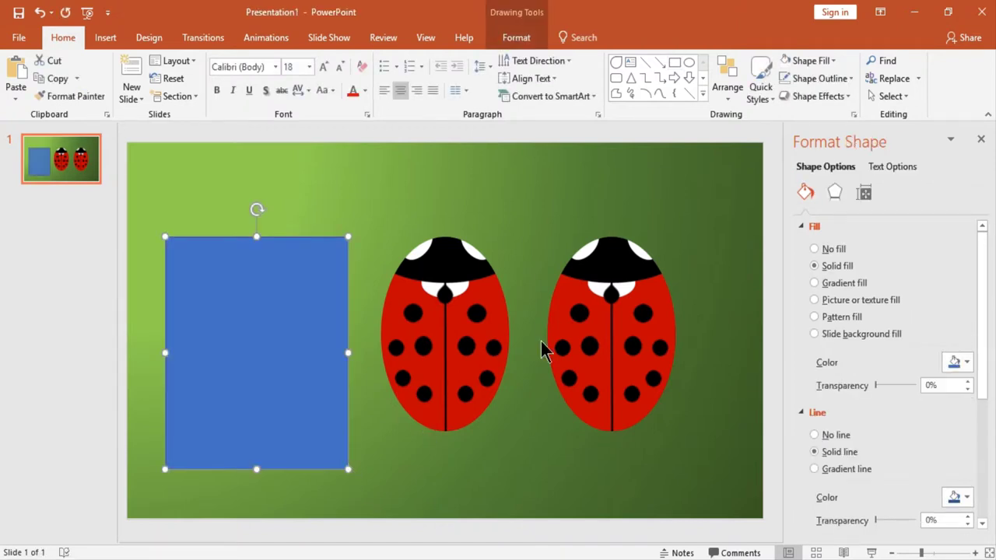
left_click(514, 38)
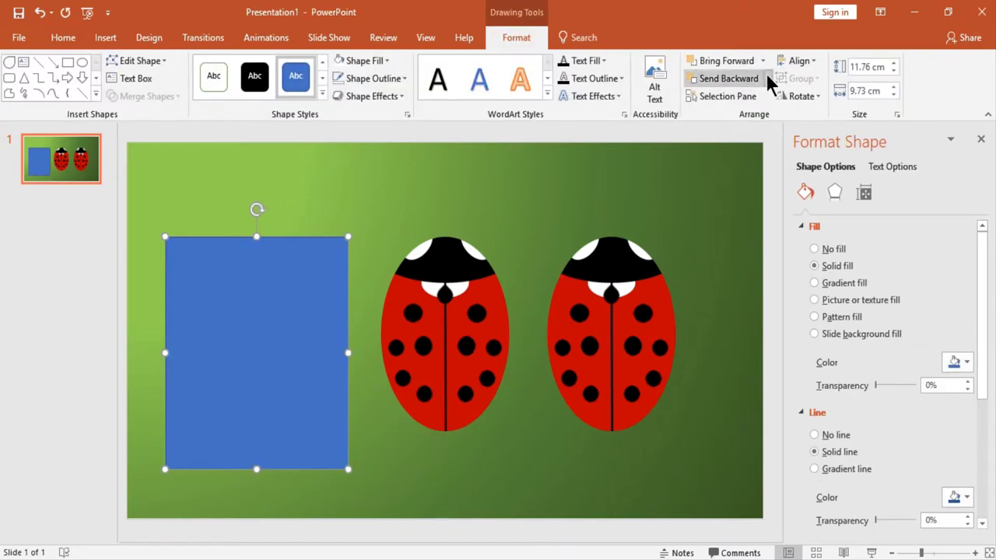
left_click(766, 78)
left_click(748, 115)
mouse_move(477, 319)
left_mouse_down()
mouse_move(262, 358)
mouse_move(290, 339)
left_mouse_up()
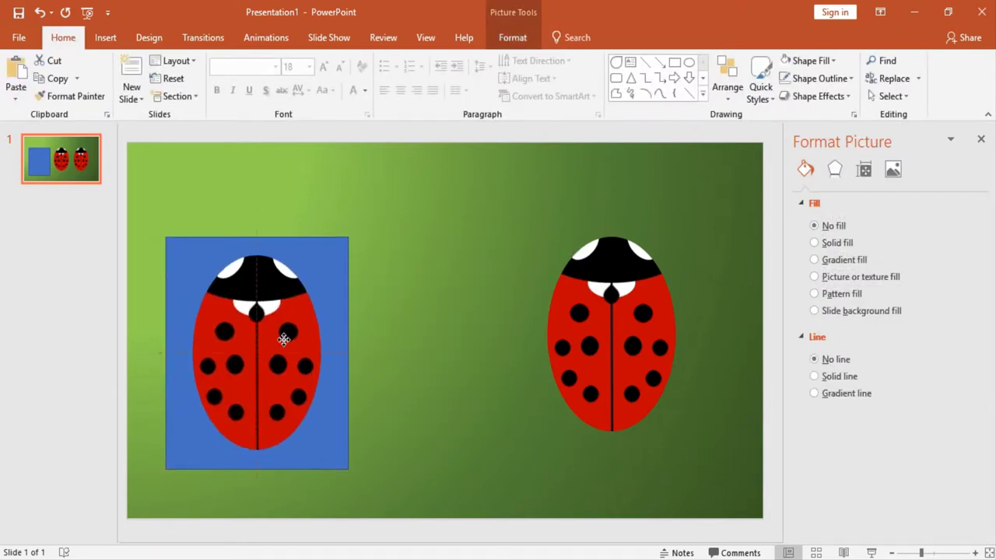
left_click(380, 343)
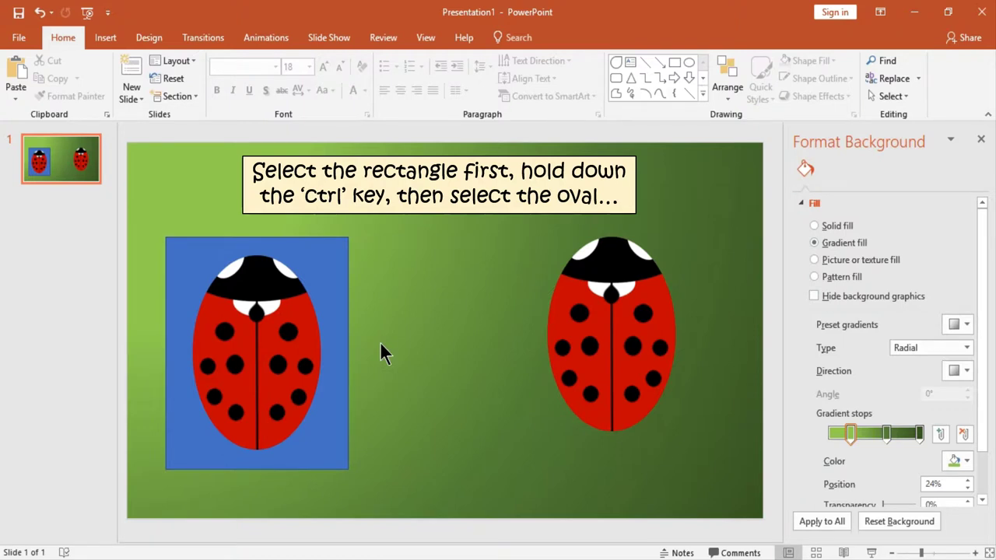
Intersect the rectangle with the left ladybug, then fill the result black with no outline.
left_click(319, 269)
left_click(281, 334, "ctrl")
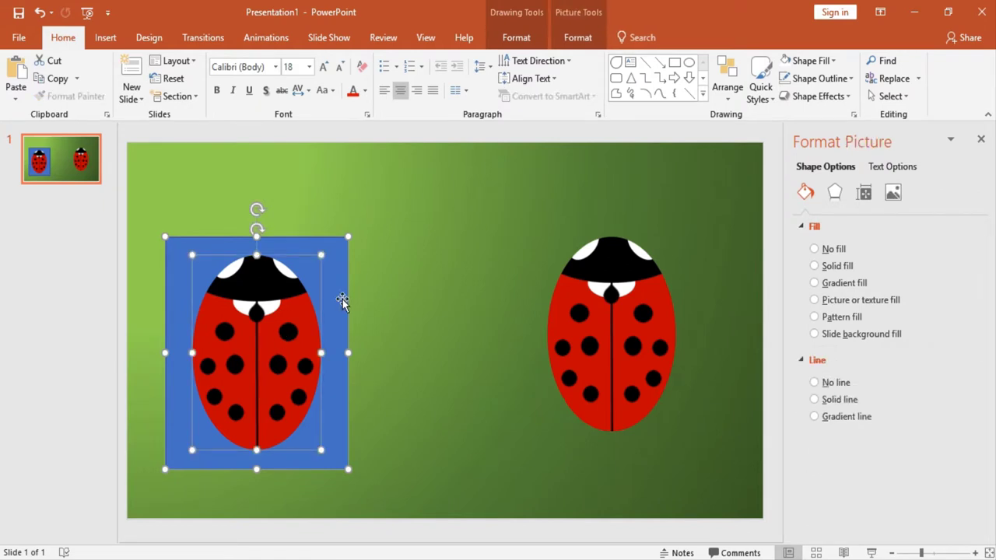
left_click(529, 40)
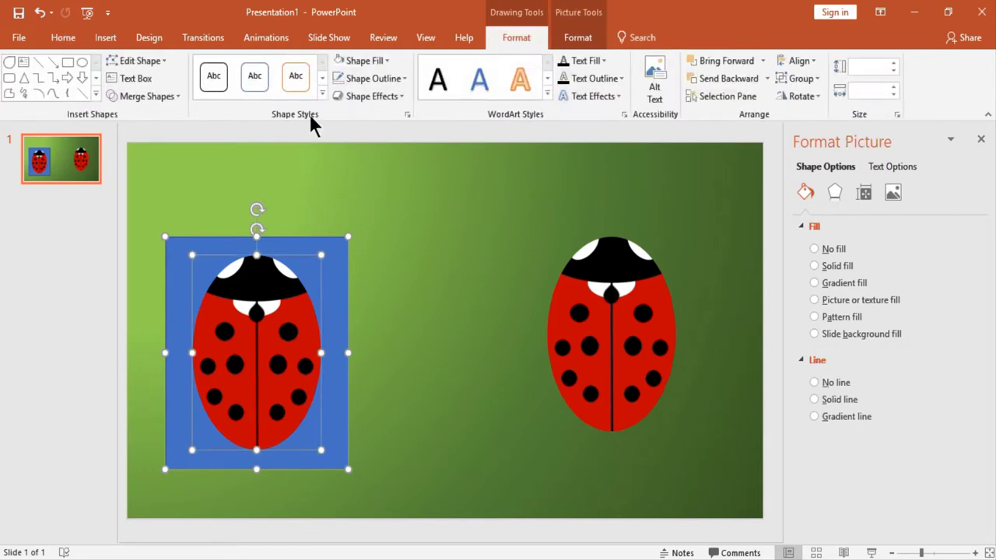
left_click(162, 94)
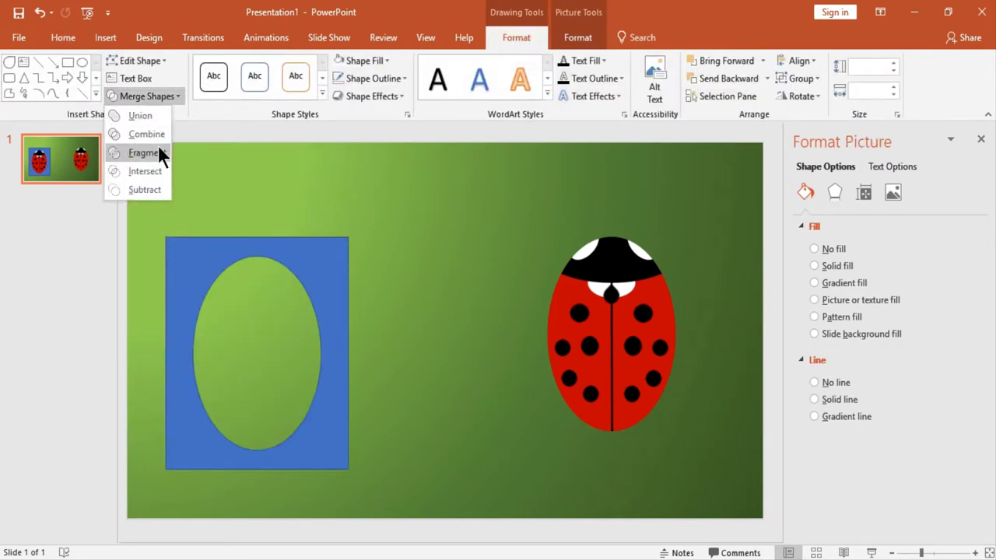
left_click(157, 170)
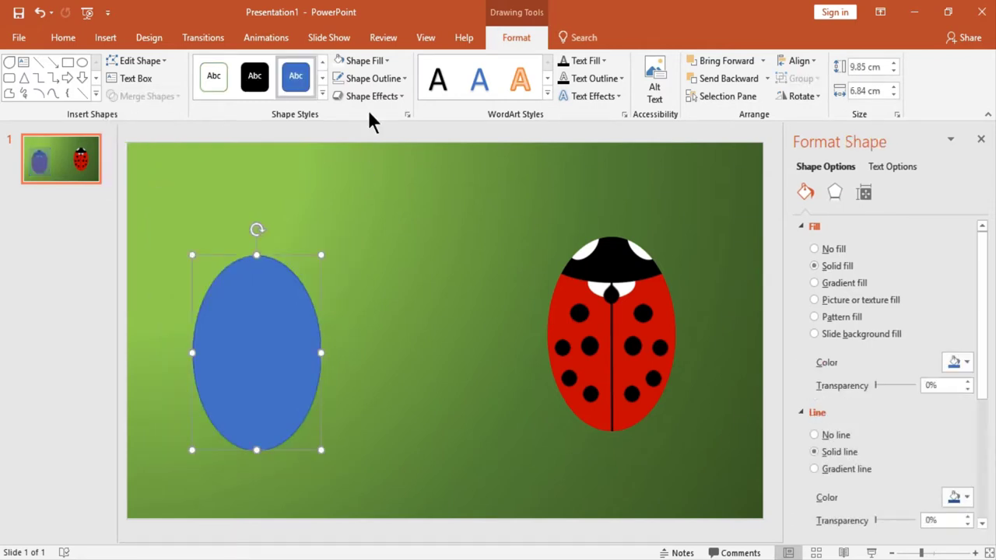
left_click(386, 62)
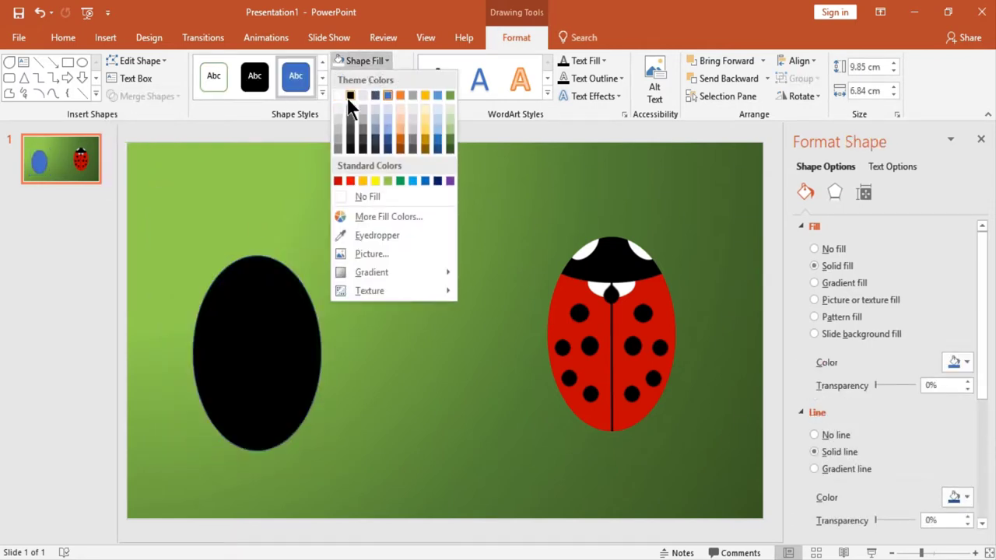
left_click(347, 97)
left_click(381, 78)
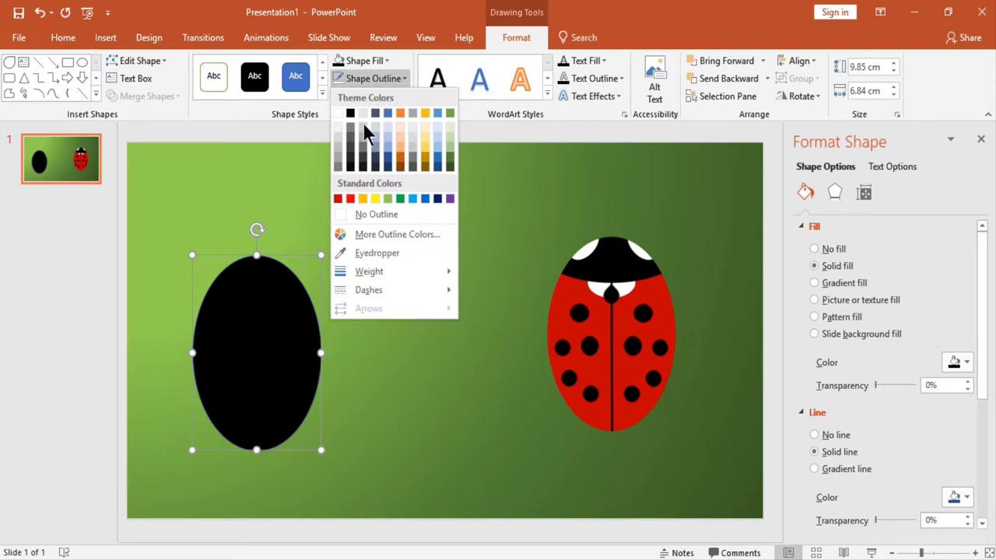
left_click(363, 213)
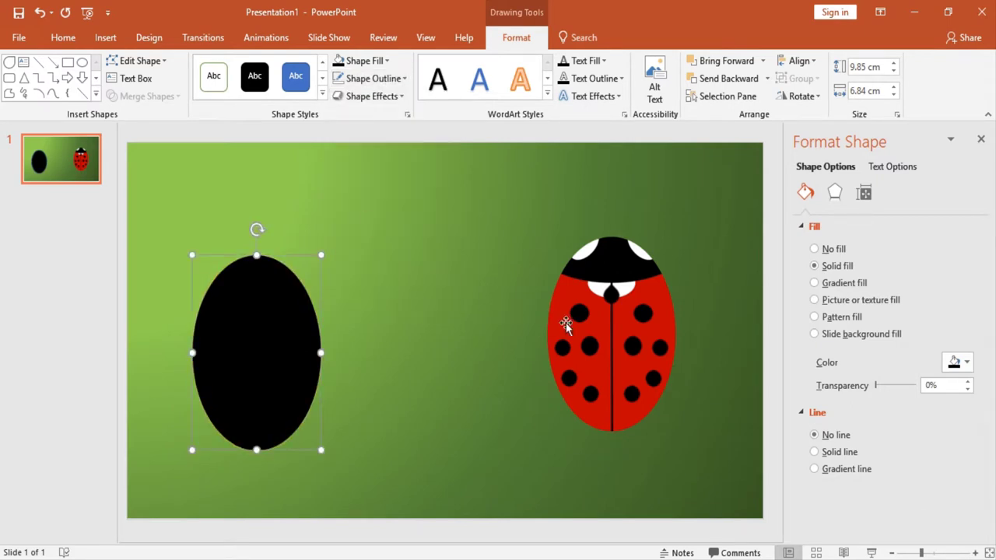
Move the remaining ladybug left toward the slide centre.
left_click(547, 333)
left_click_drag(547, 332, 444, 348)
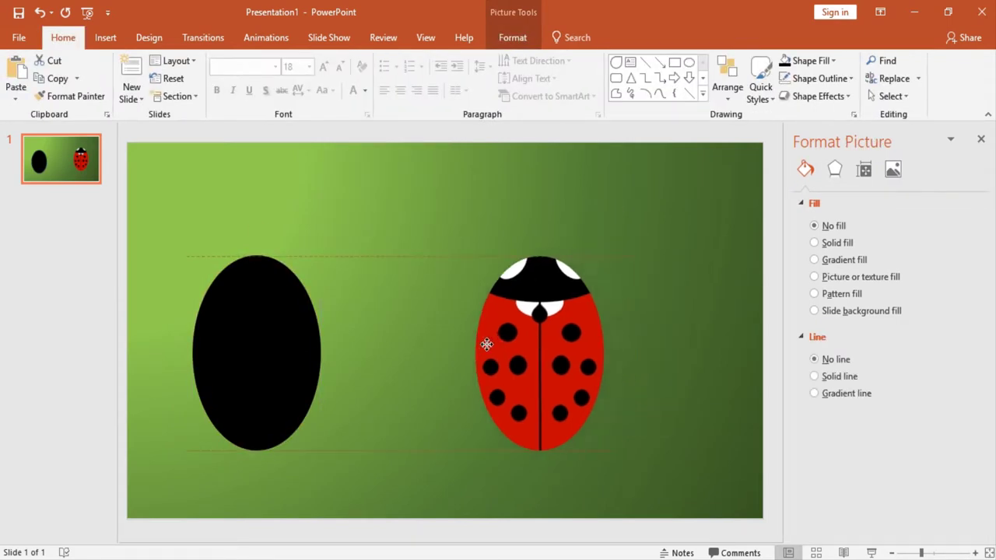
left_click(601, 327)
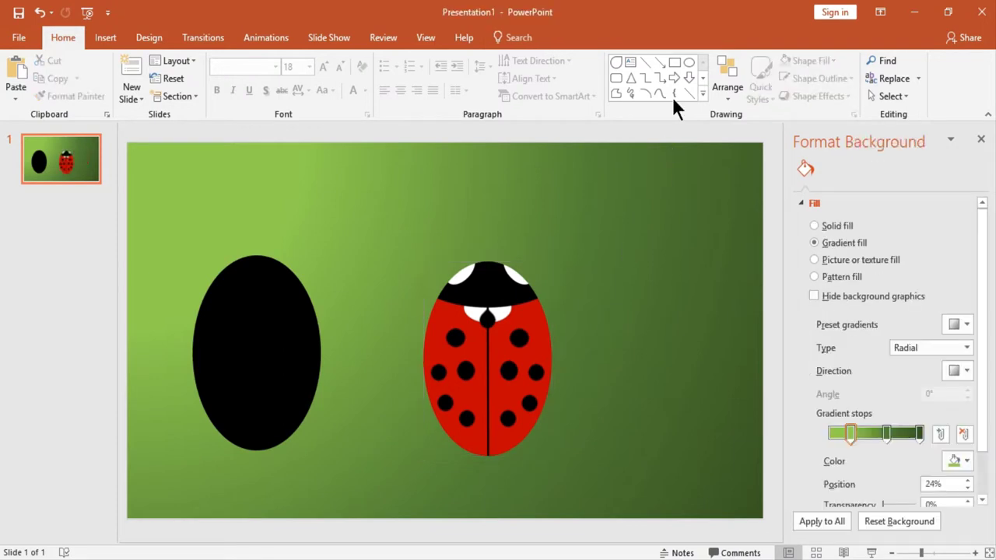
Draw an oval sized 1.3 cm high by 2.3 cm wide.
left_click(687, 63)
left_click_drag(640, 223, 691, 274)
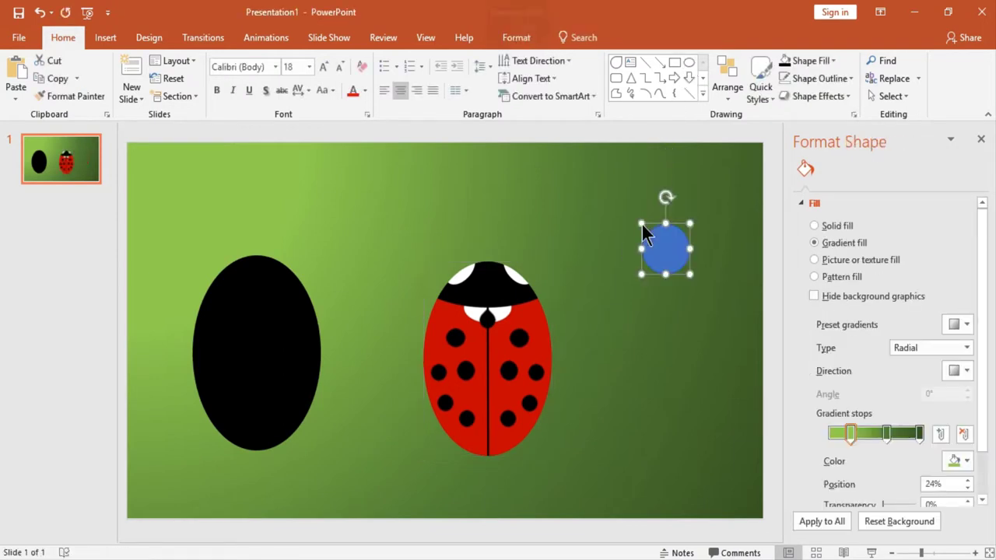
left_click(520, 36)
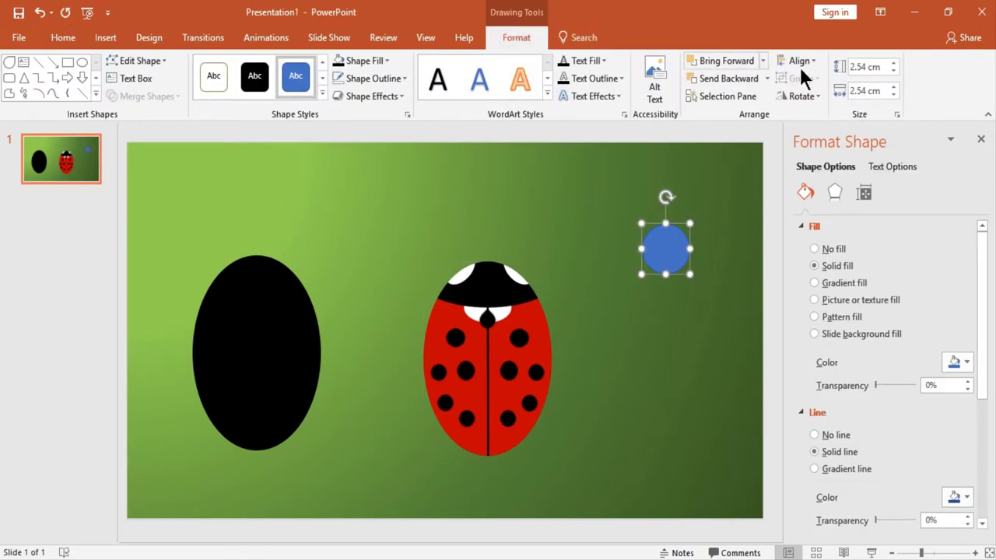
left_click(861, 68)
type("1.3")
key("Tab")
type("2.3")
key("Return")
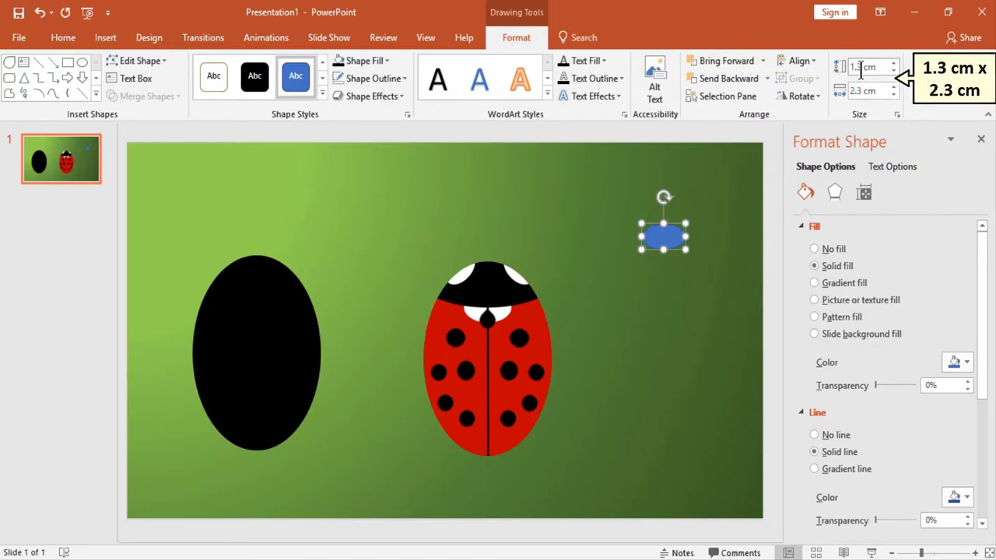
Fill the oval black, remove its outline, and place it on the ladybug's head.
left_click(955, 364)
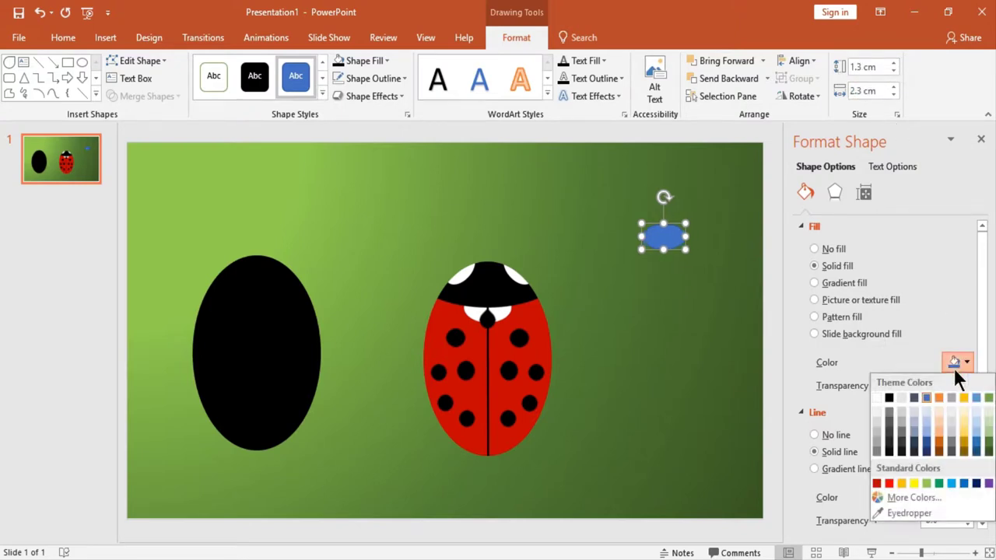
left_click(889, 398)
left_click(834, 437)
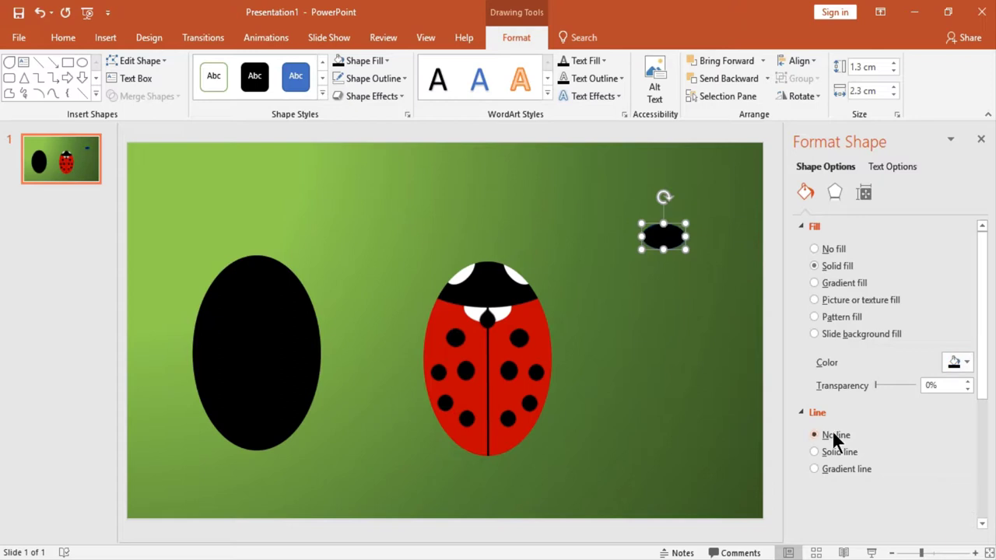
mouse_move(662, 234)
left_mouse_down()
mouse_move(507, 220)
mouse_move(490, 259)
left_mouse_up()
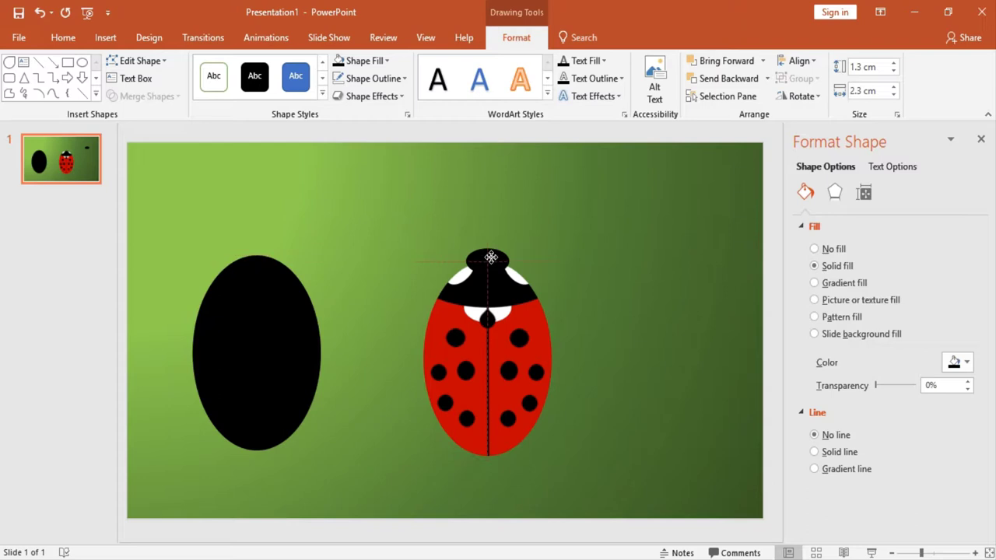
left_click(574, 231)
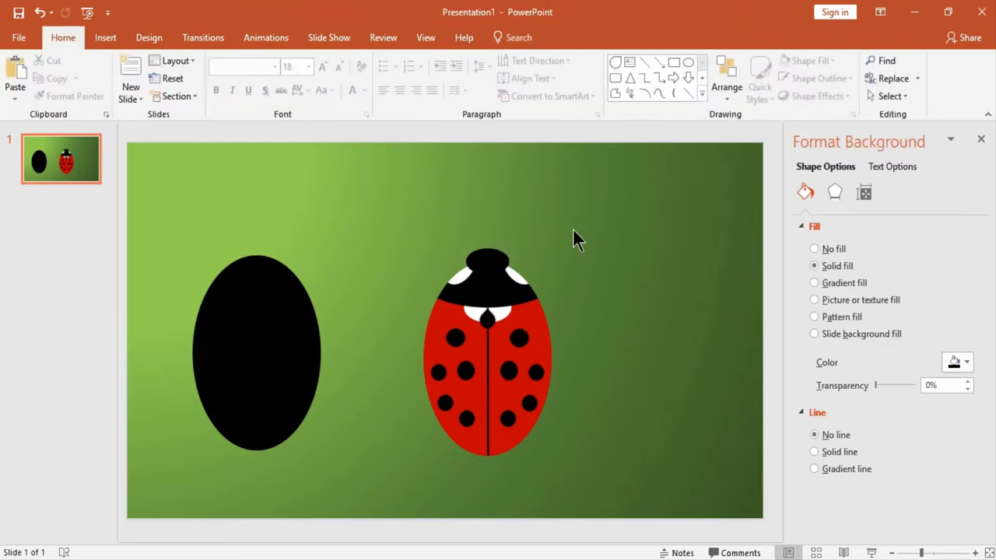
Zoom in and draw a 0.4 × 0.4 cm circle.
left_click(974, 553)
left_click(975, 552)
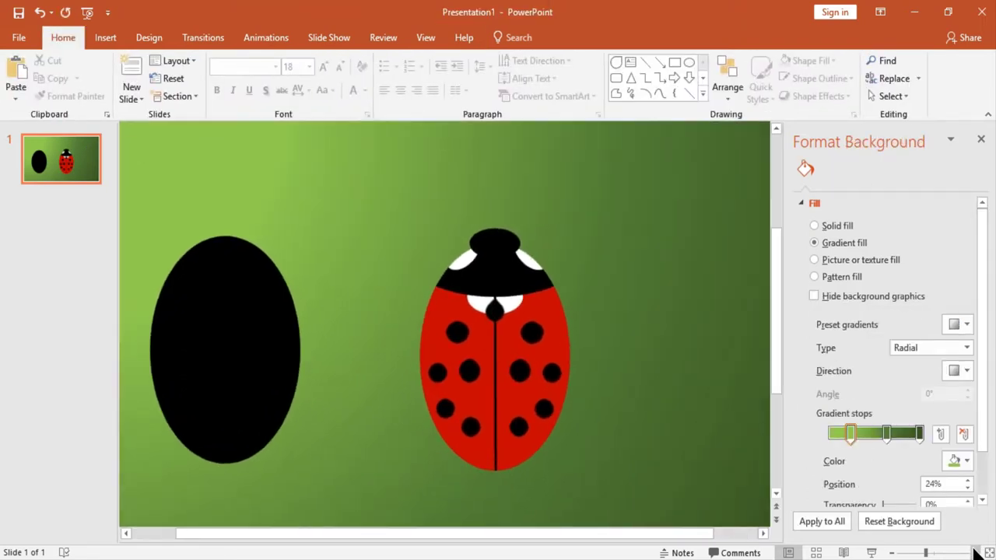
left_click(975, 552)
left_click(689, 62)
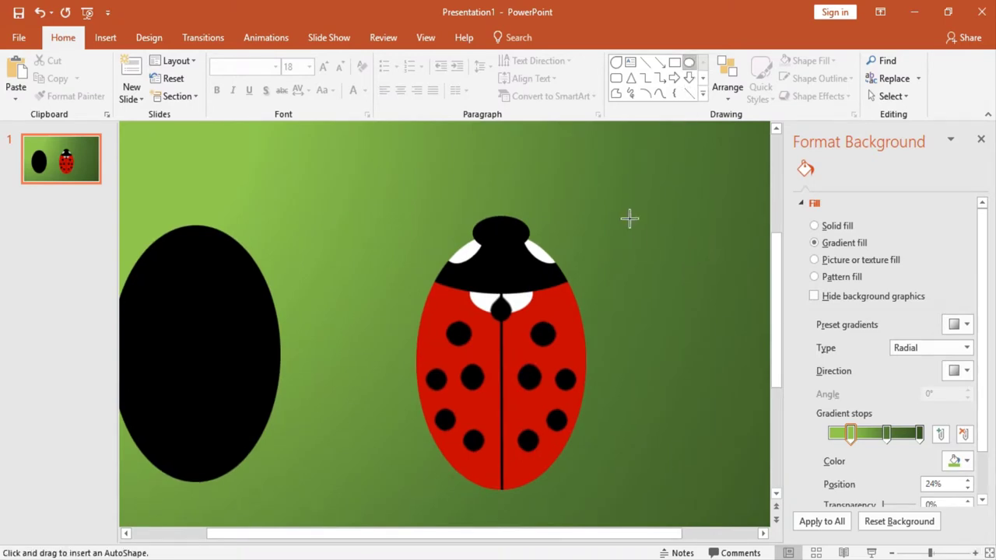
left_click_drag(628, 215, 692, 282)
left_click(505, 39)
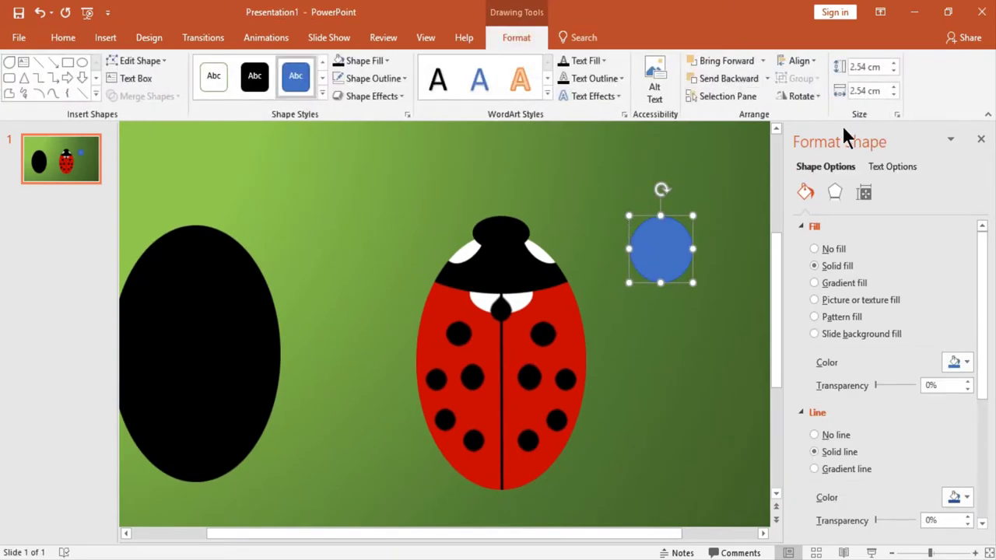
left_click(867, 68)
type("0.4")
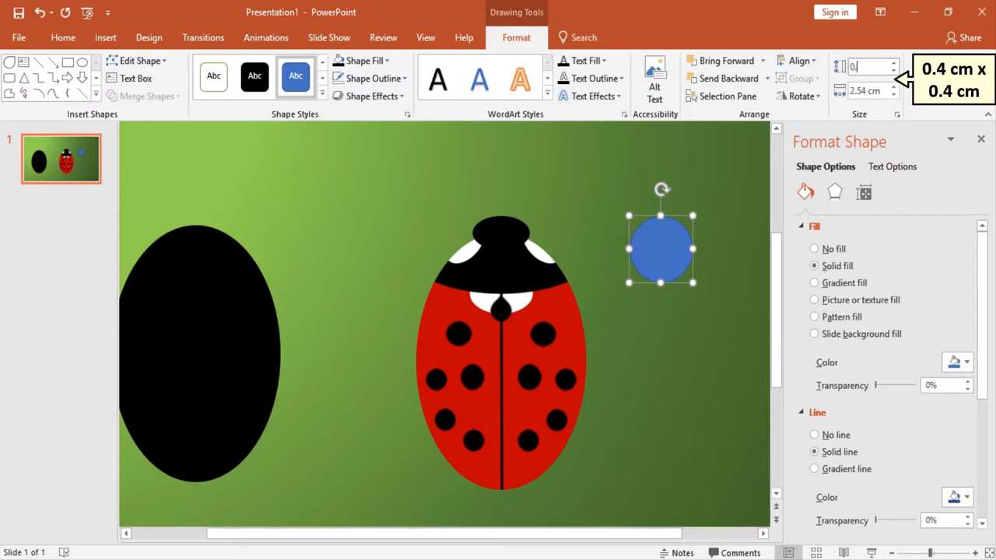
key("Tab")
type("0.4")
key("Return")
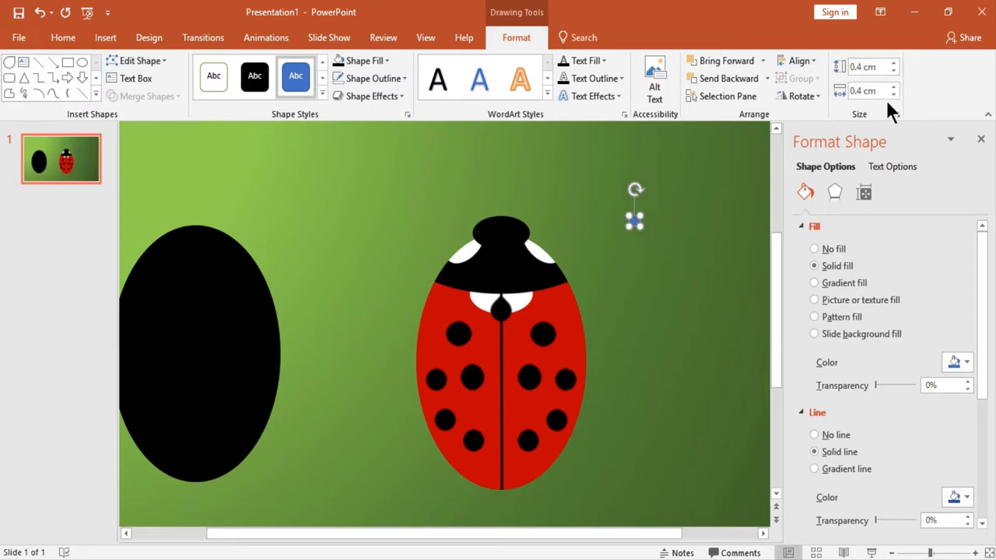
Fill the tiny circle white with no outline and nudge it into place on the head.
left_click(959, 364)
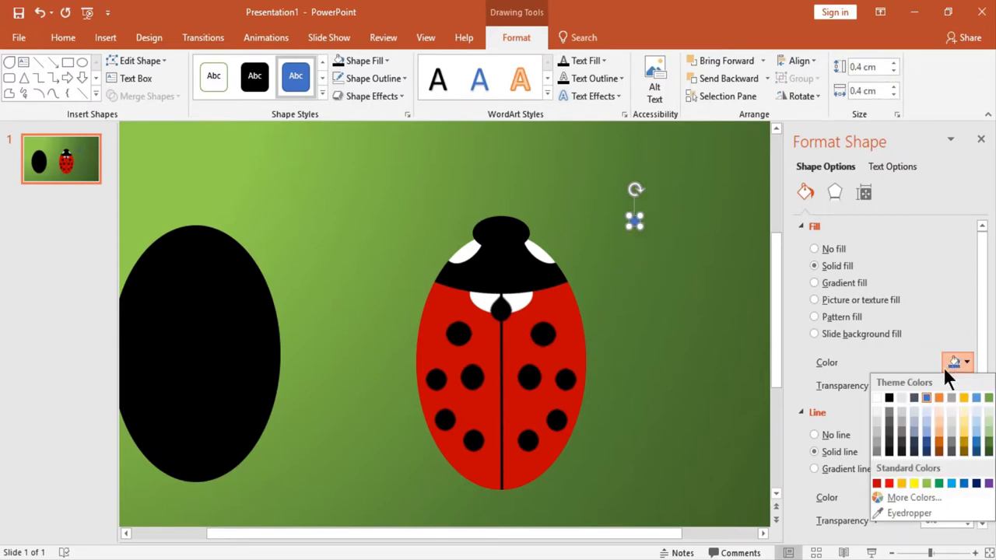
left_click(878, 399)
left_click(837, 436)
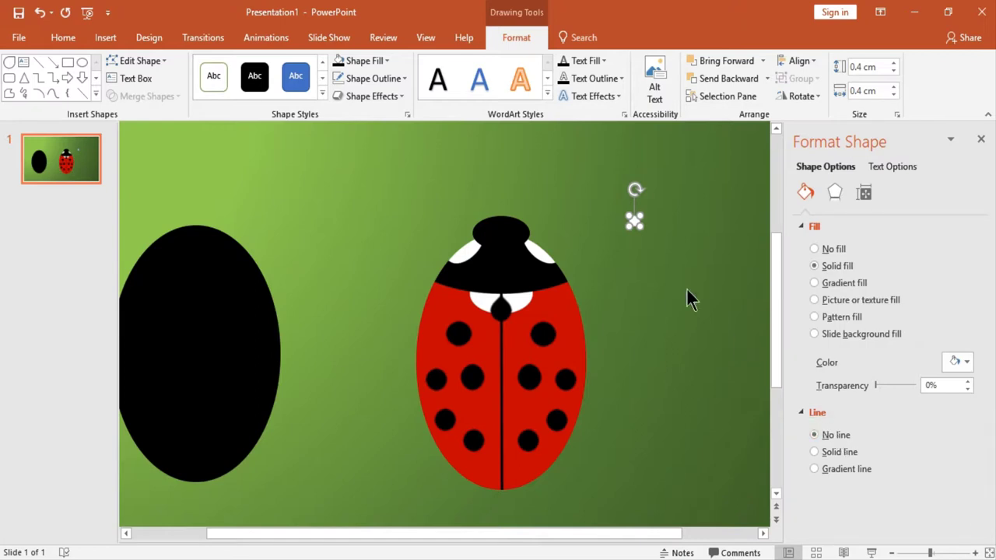
left_click(629, 241)
left_click_drag(635, 222, 513, 216)
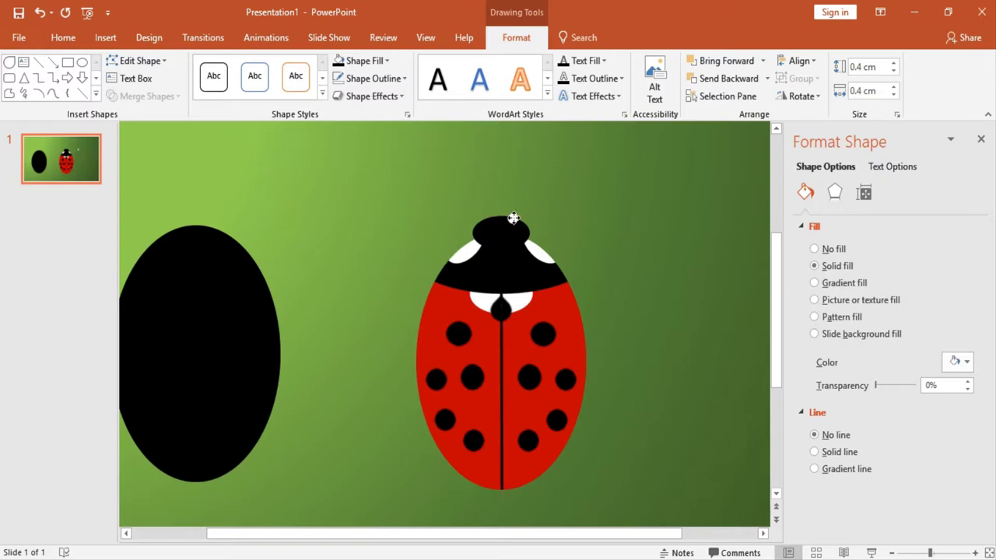
key("Right")
key("Down")
key("Down")
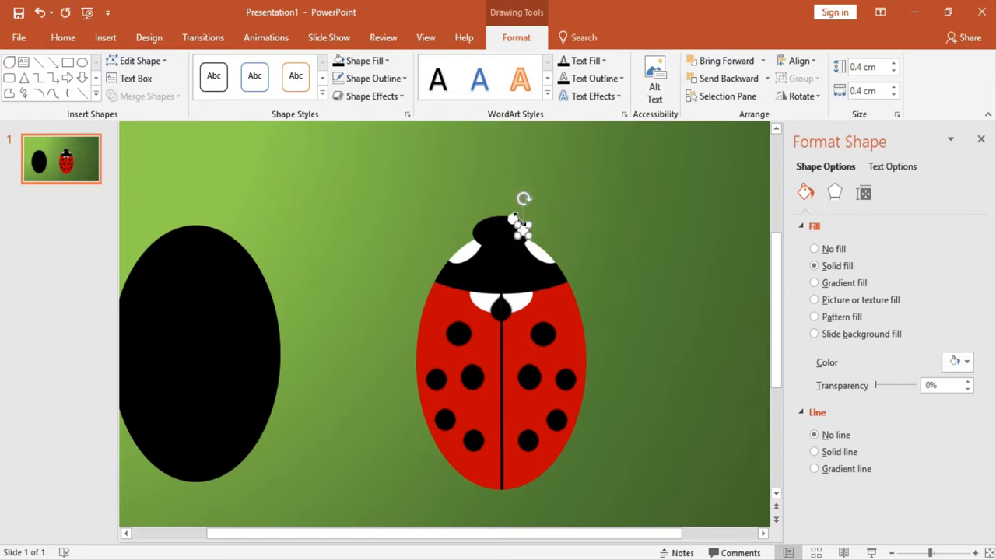
Copy the white eye to sit beside the first one on the head.
key("Escape")
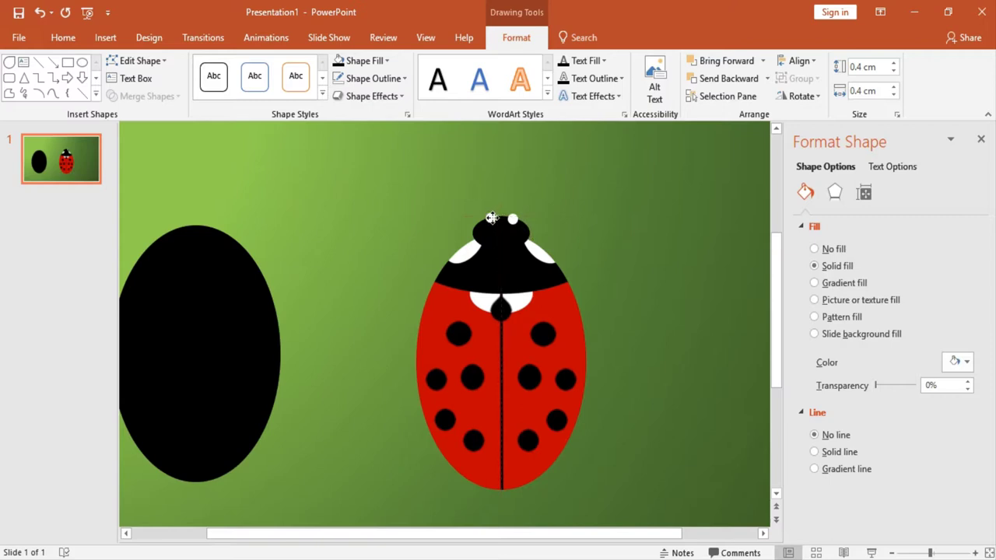
left_click(491, 217)
left_click_drag(491, 218, 490, 217)
left_click(571, 195)
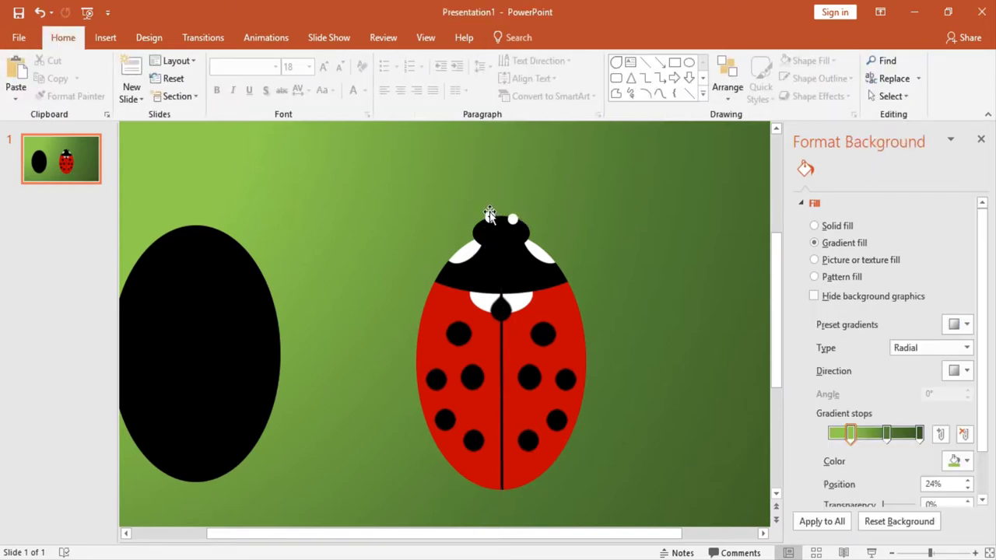
left_click(489, 215)
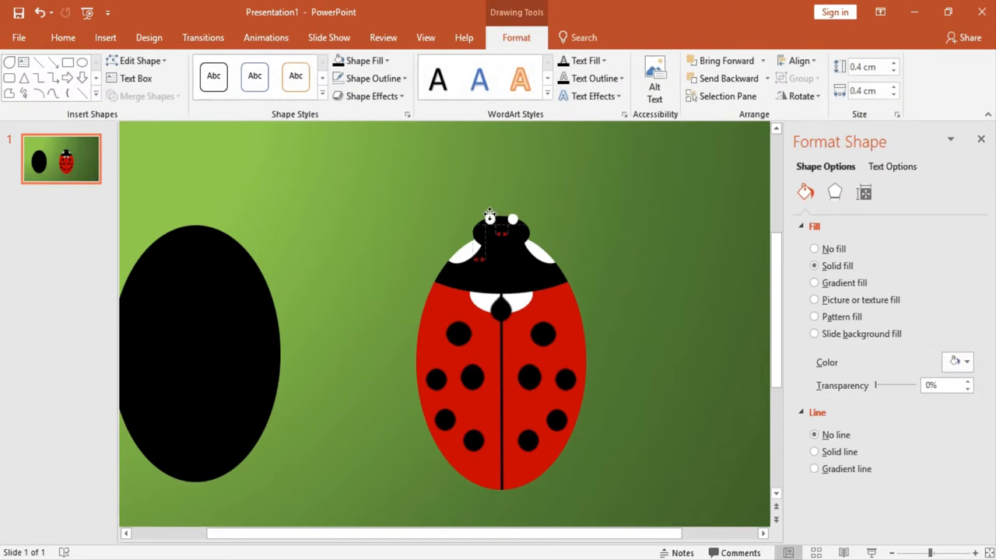
left_click(561, 201)
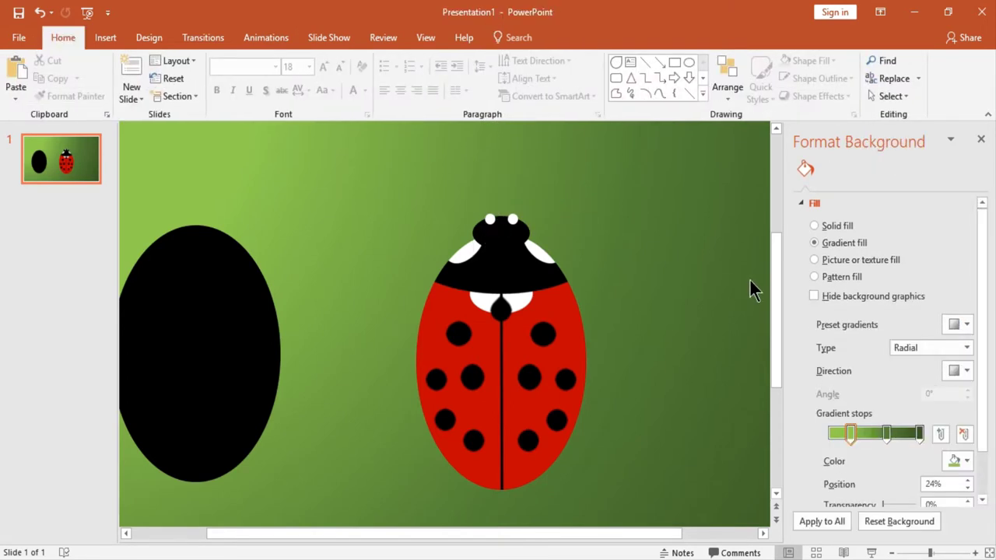
Draw a black 2.75 pt line and place it on the head as the right antenna.
left_click(643, 62)
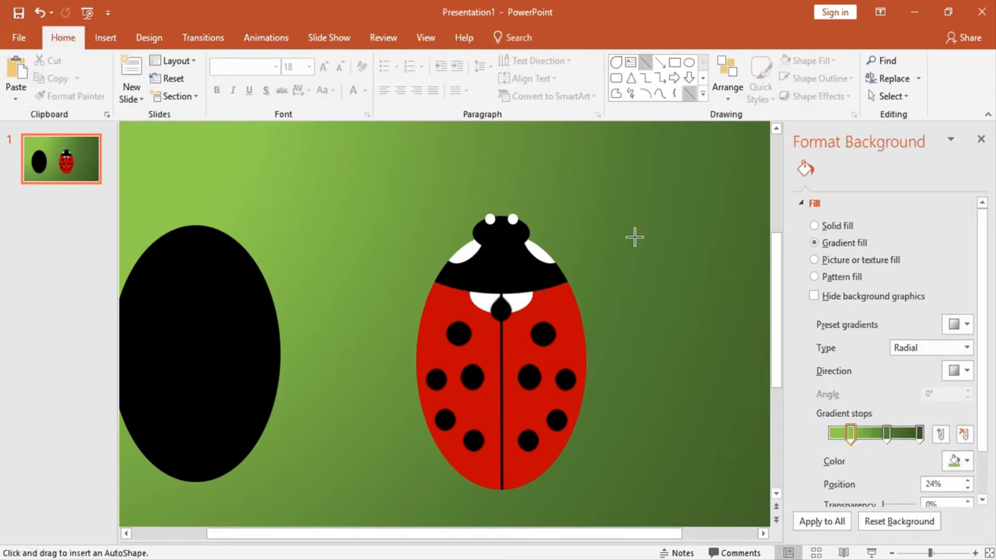
left_click_drag(635, 234, 698, 300)
left_click(951, 285)
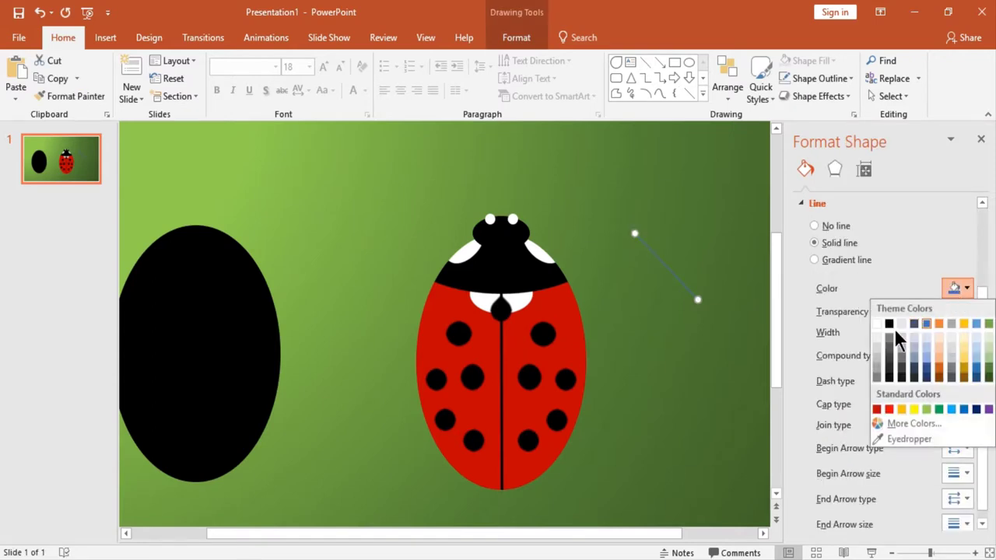
left_click(889, 326)
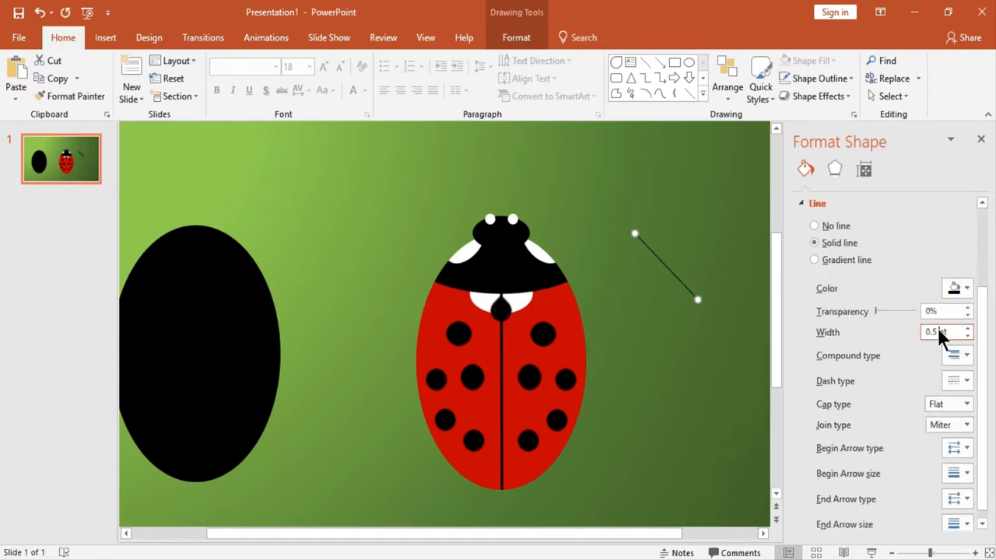
type("2.75")
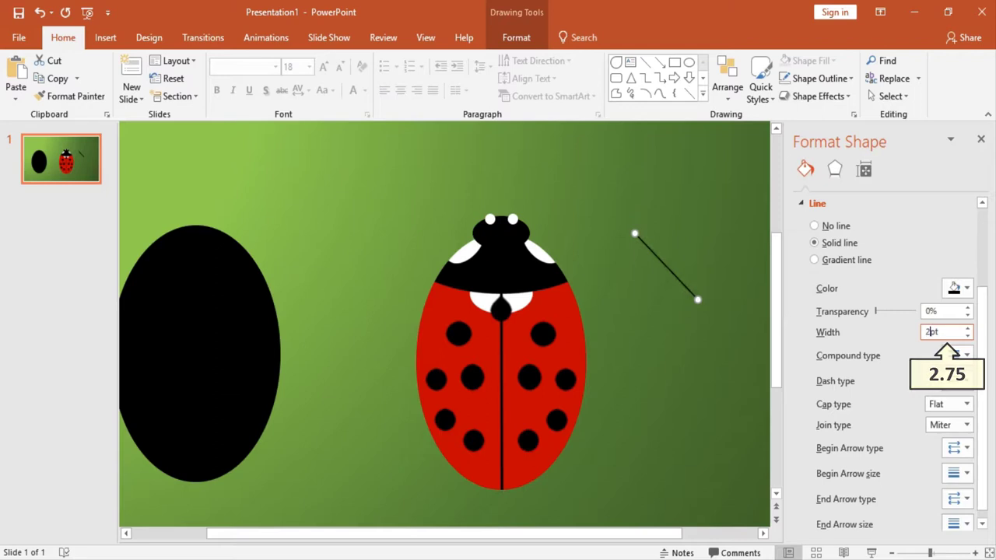
key("Return")
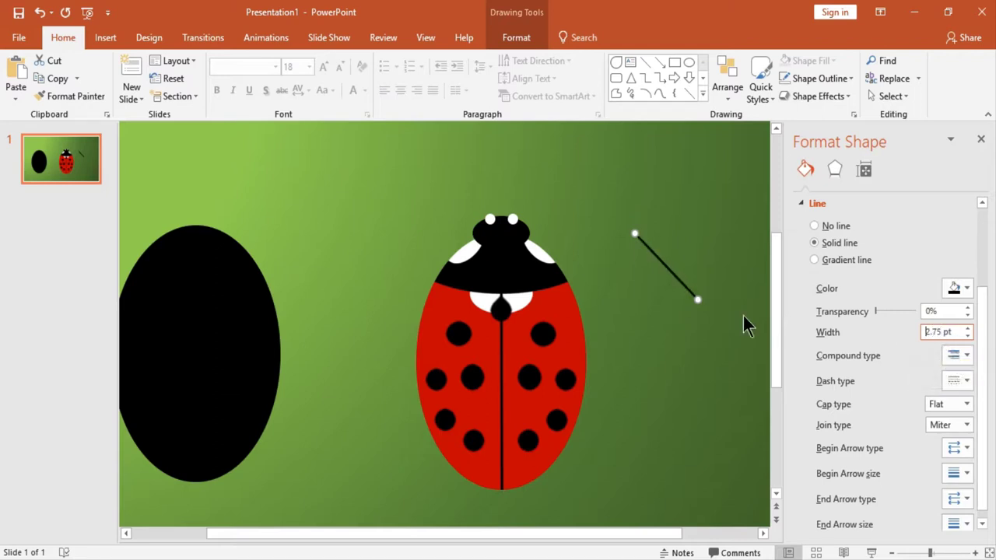
mouse_move(697, 299)
left_mouse_down()
mouse_move(674, 218)
mouse_move(652, 200)
mouse_move(529, 203)
left_mouse_up()
Duplicate the antenna with Ctrl+D, flip it horizontally, and place it on the head's left side.
key("ctrl+d")
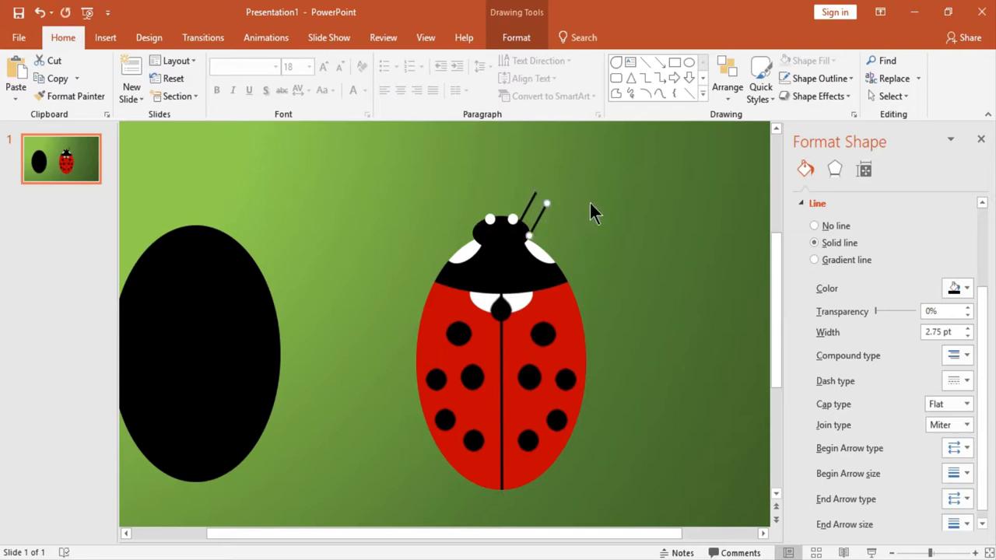
left_click(528, 40)
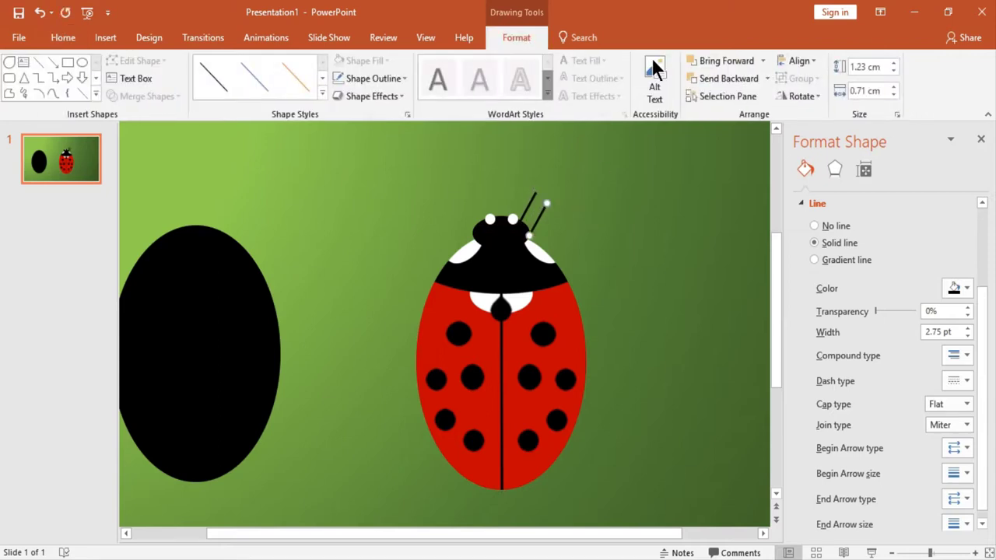
left_click(811, 99)
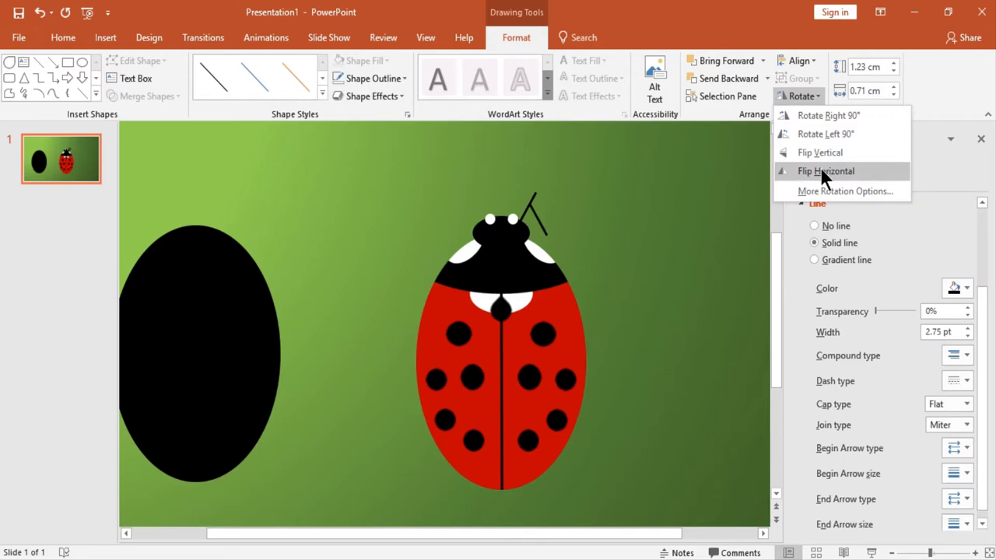
left_click(820, 169)
mouse_move(540, 221)
left_mouse_down()
mouse_move(475, 204)
mouse_move(535, 201)
left_mouse_up()
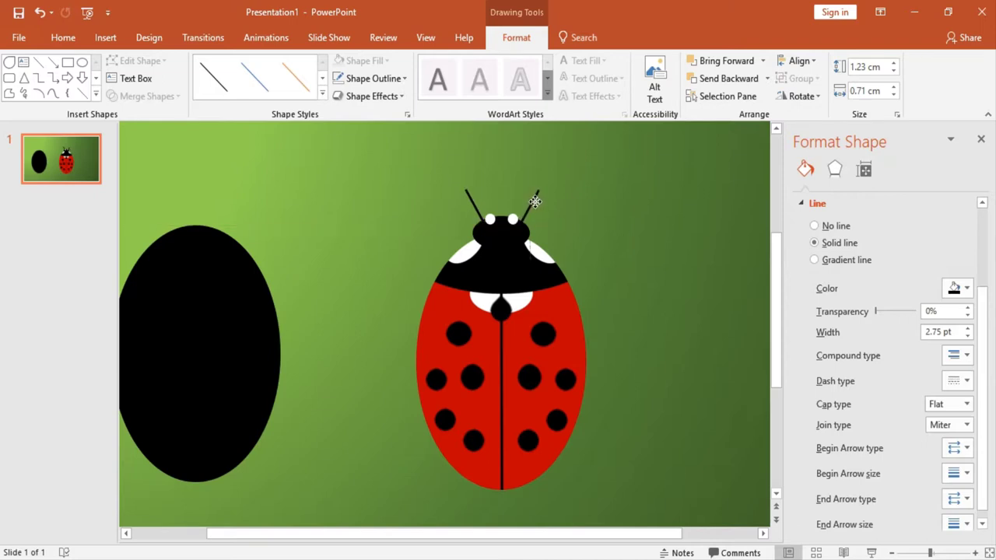
left_click(618, 231)
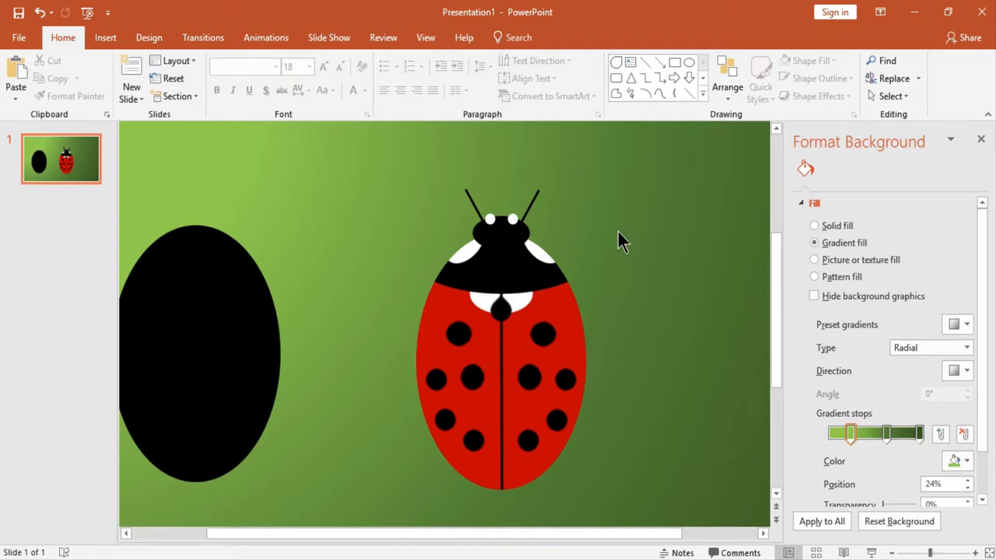
Give the black head a top bevel 47 pt wide and 30 pt high.
left_click(498, 237)
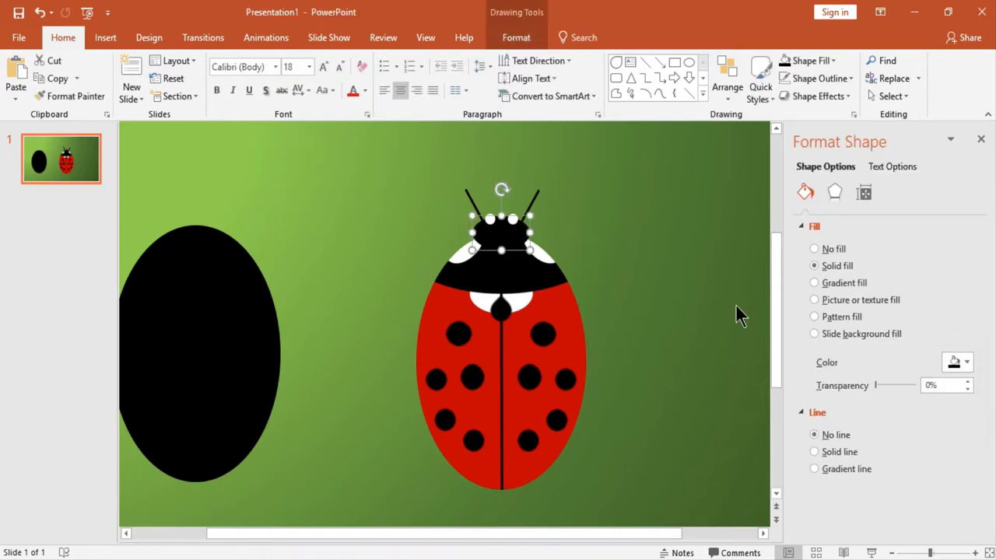
left_click(836, 190)
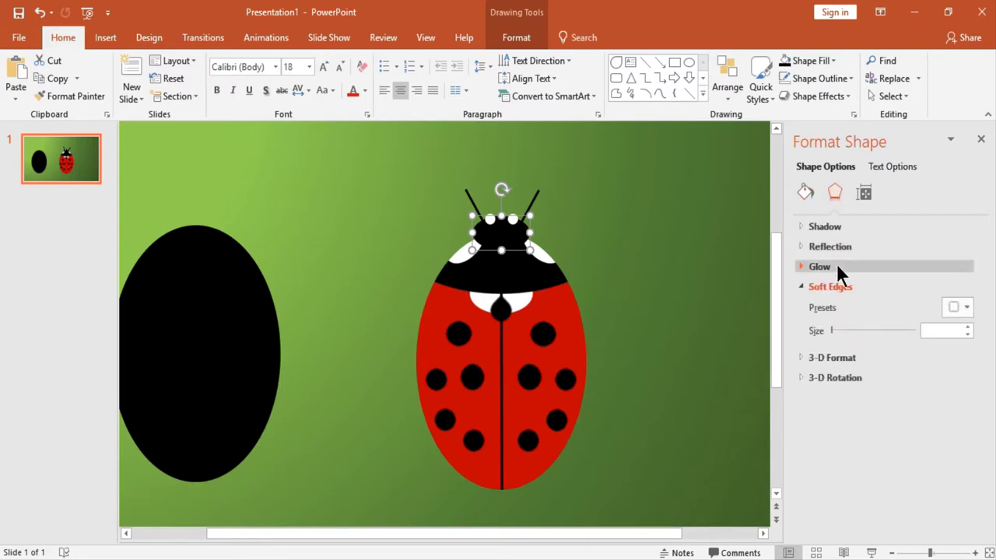
left_click(833, 285)
left_click(833, 306)
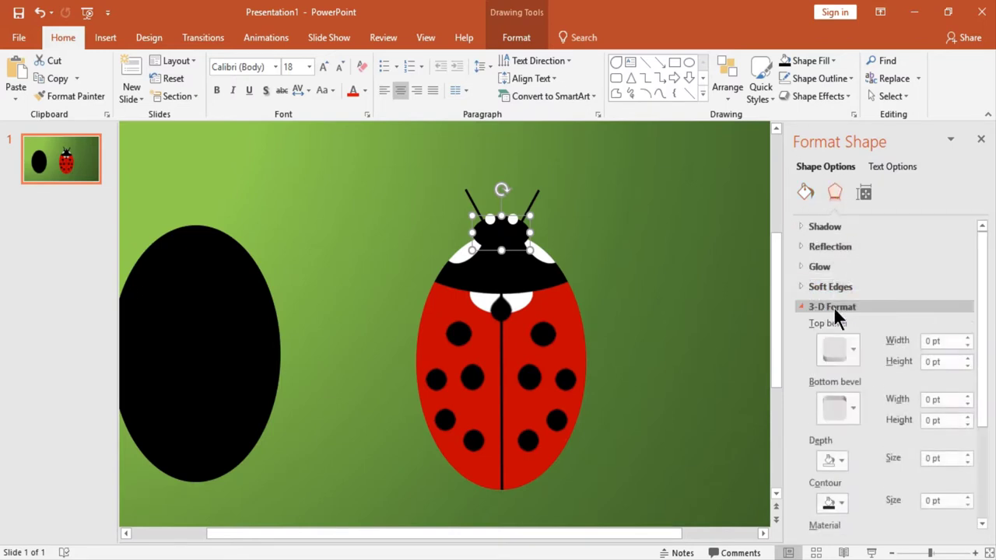
left_click(848, 347)
left_click(962, 230)
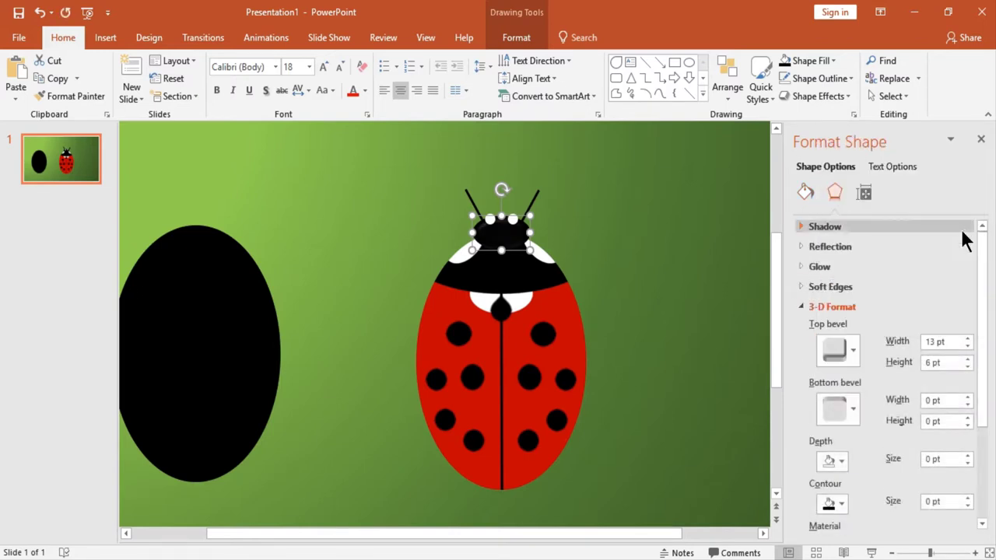
double_click(933, 342)
type("1")
key("BackSpace")
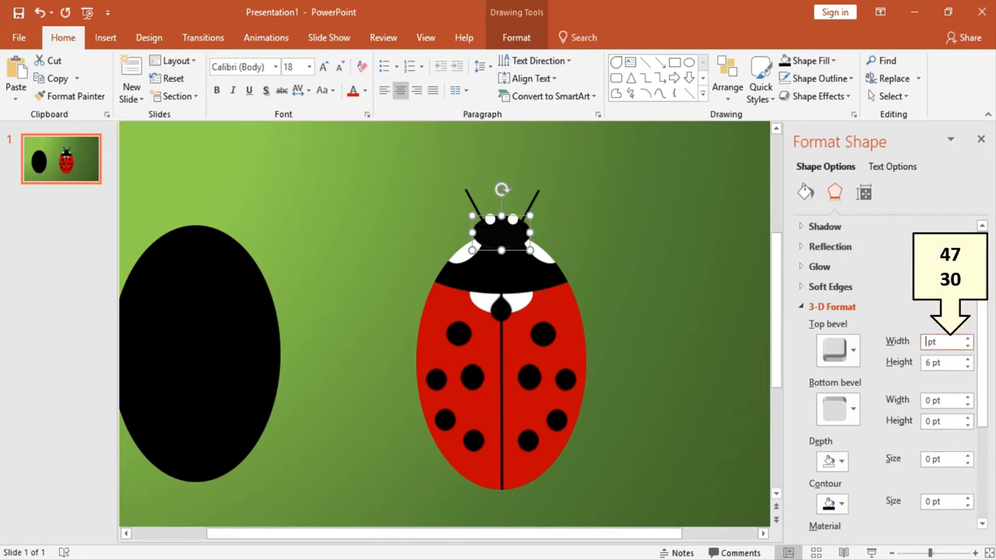
type("47")
key("Tab")
type("30")
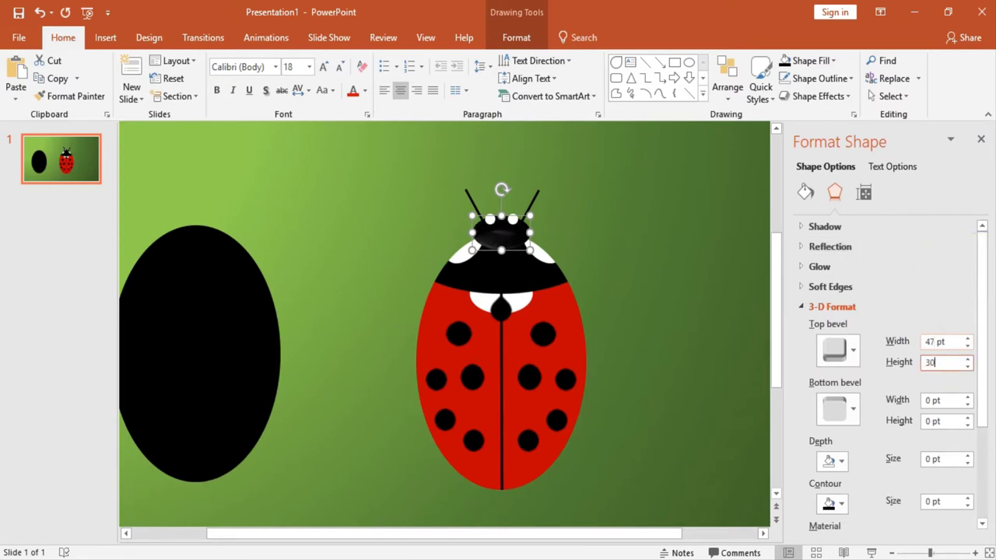
Add a matching 47 × 30 pt bottom bevel to the head.
left_click(839, 408)
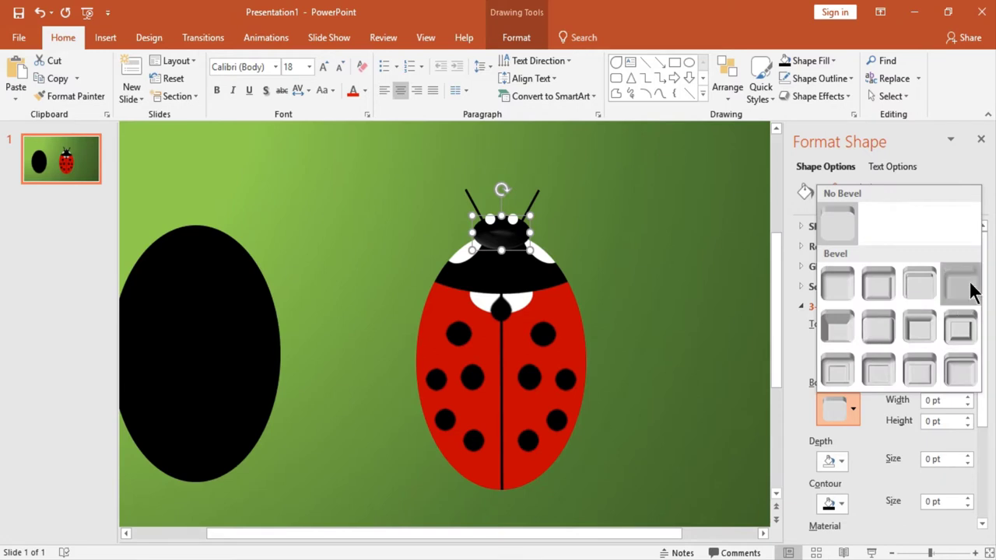
left_click(969, 285)
left_click(935, 399)
key("BackSpace")
key("BackSpace")
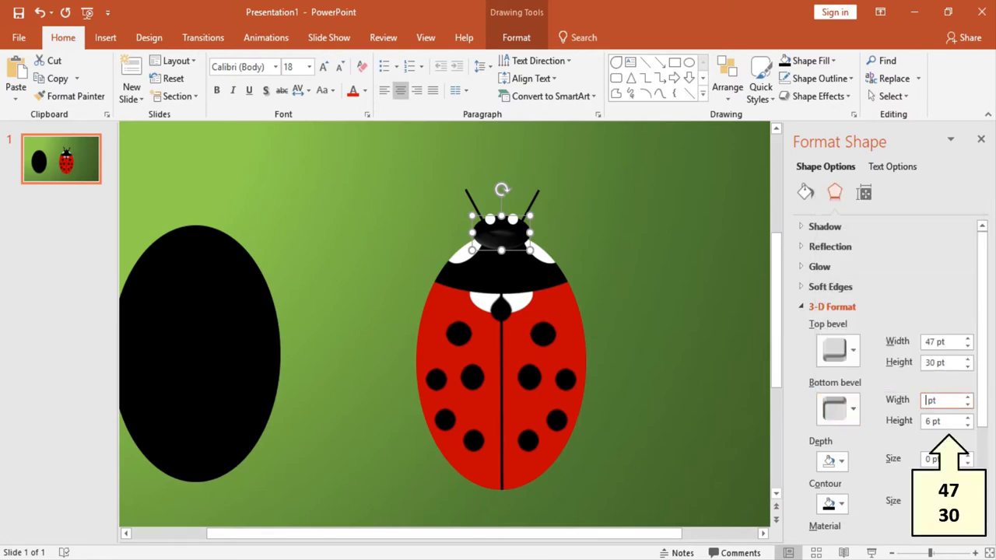
type("47")
key("Tab")
type("30")
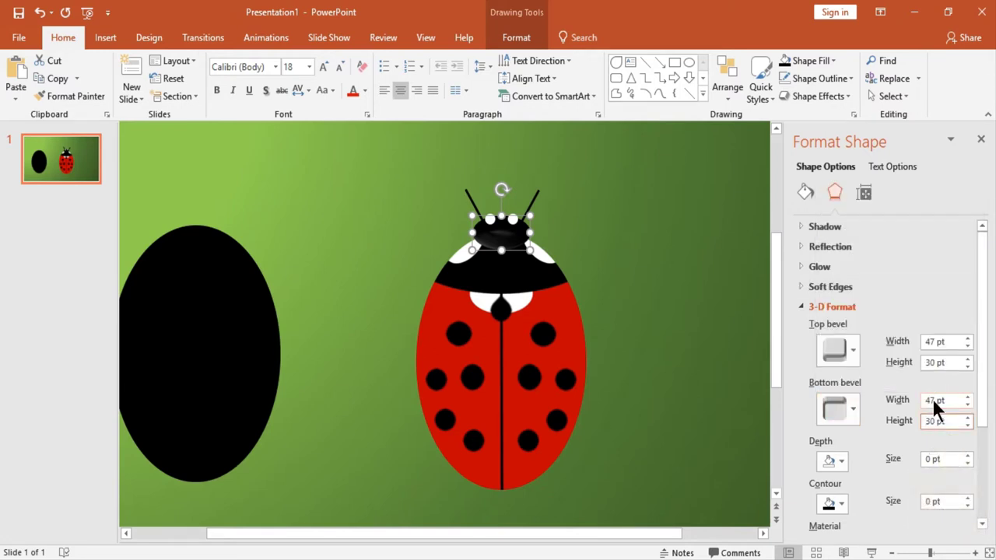
left_click(710, 290)
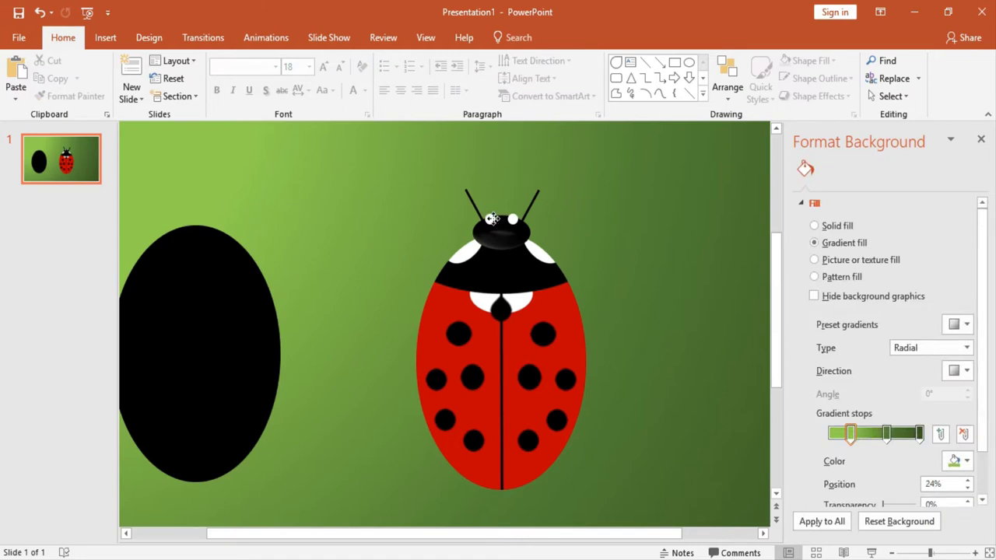
Give both white eyes a 6 pt top bevel and a 6 pt bottom bevel.
left_click(492, 219)
left_click(513, 221, "shift")
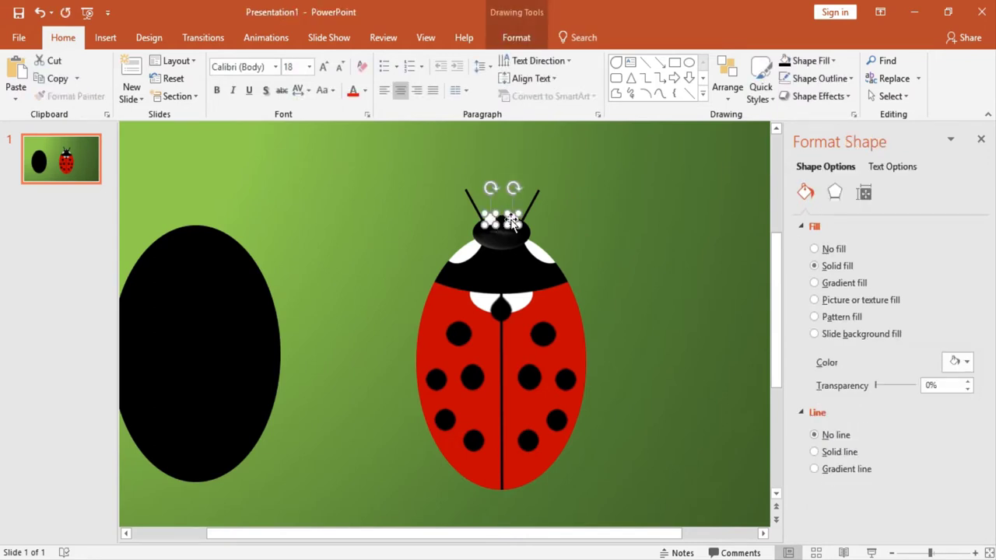
left_click(840, 190)
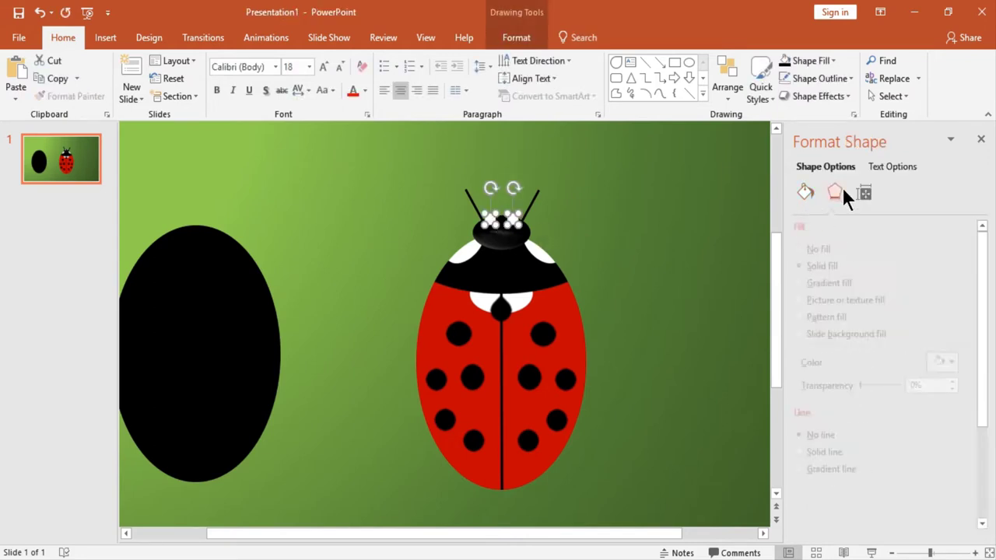
left_click(843, 347)
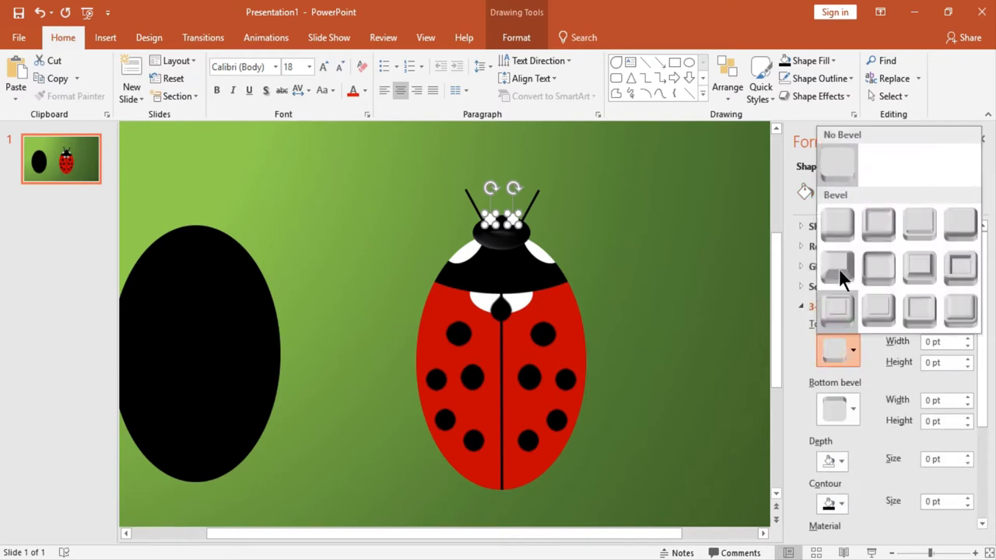
left_click(839, 225)
left_click(845, 420)
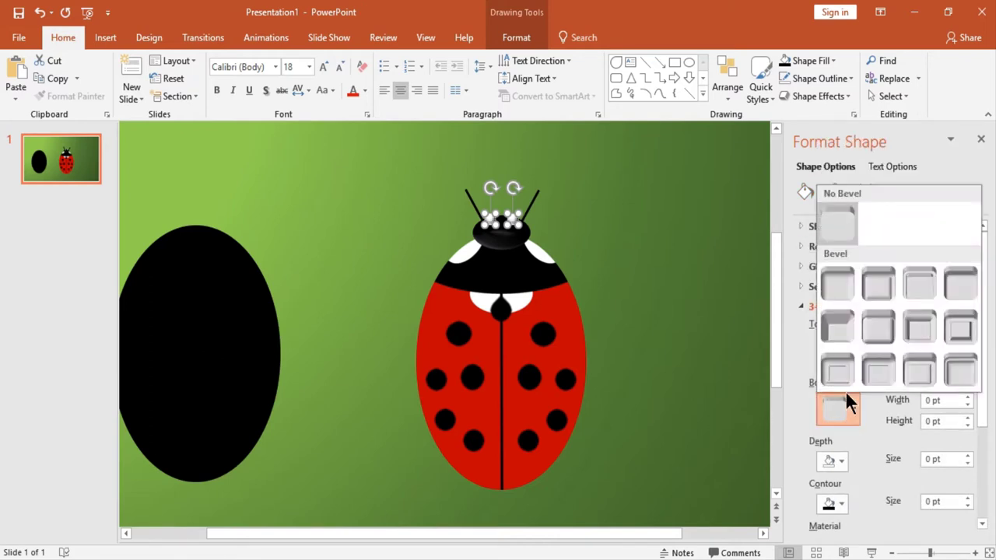
left_click(844, 271)
left_click(636, 272)
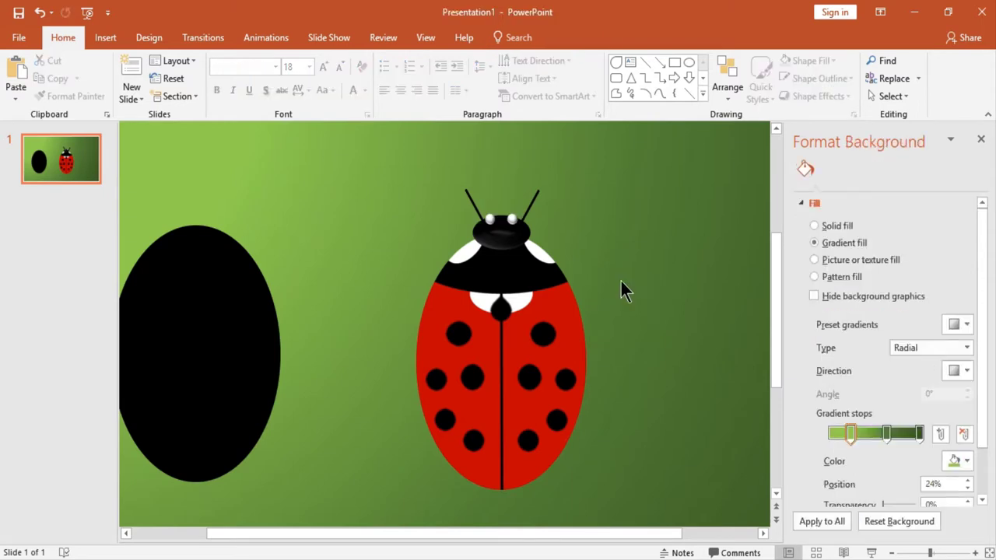
left_click(517, 361)
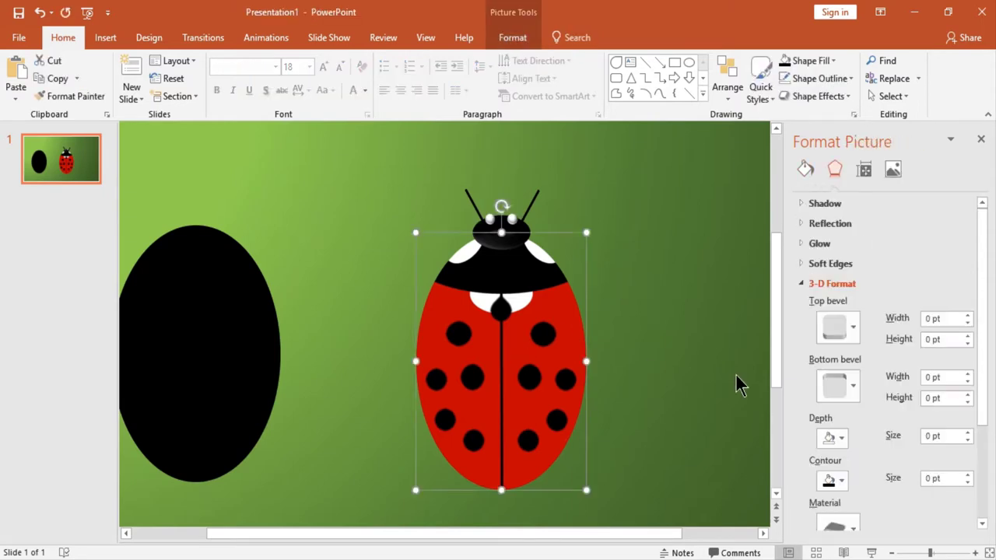
Give the red body a top bevel 95 pt wide and 85 pt high.
left_click(845, 326)
left_click(840, 445)
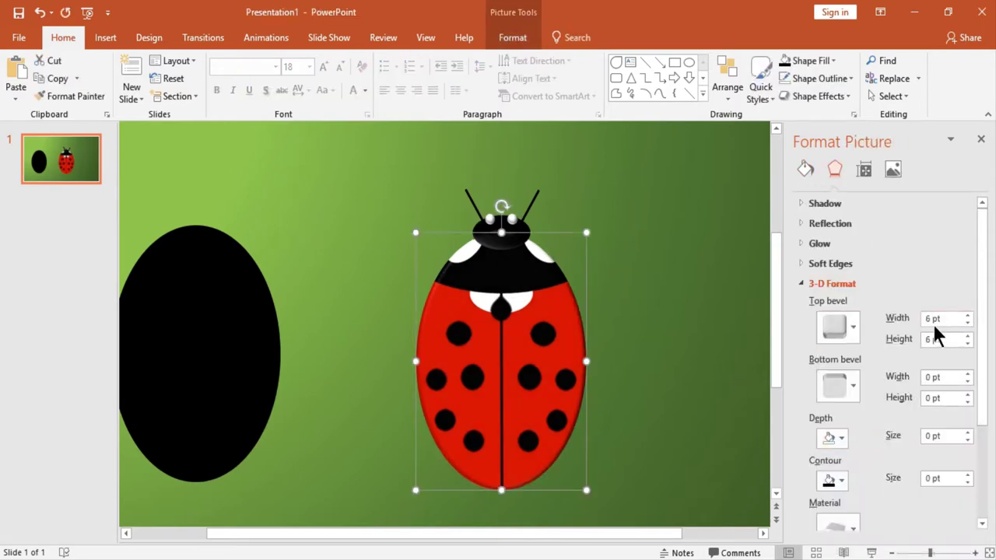
type("95")
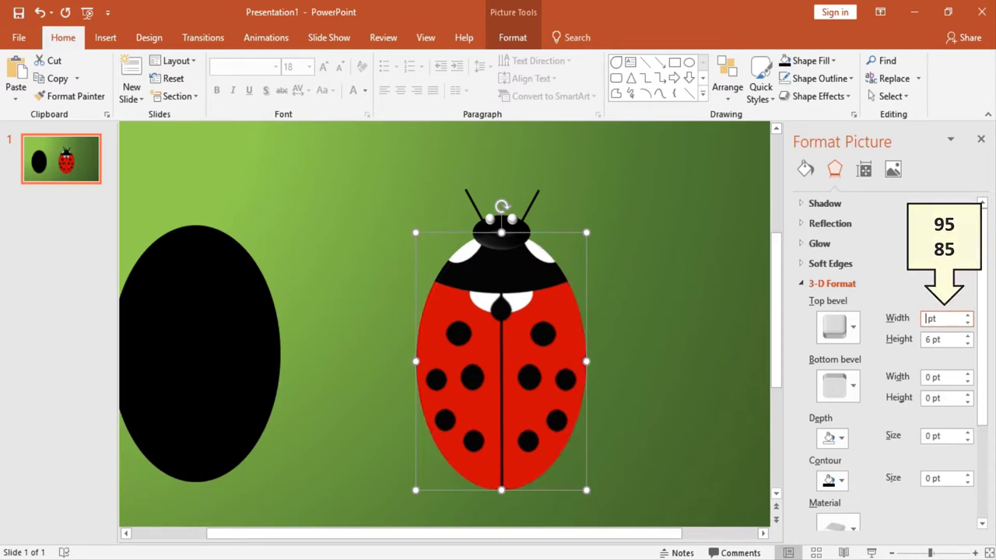
key("Tab")
type("85")
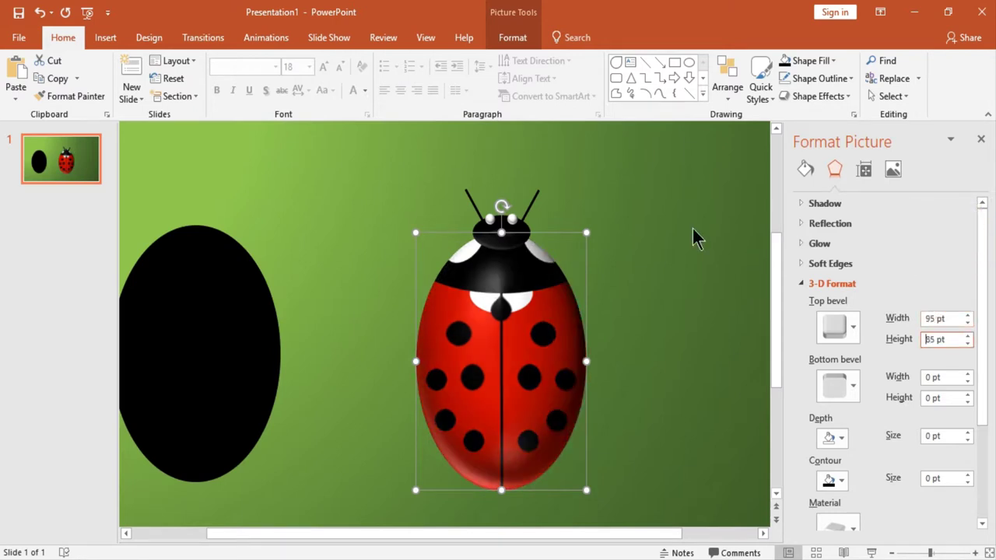
Give the black ellipse a rounded bottom bevel and tuck it exactly behind the ladybug.
left_click(224, 305)
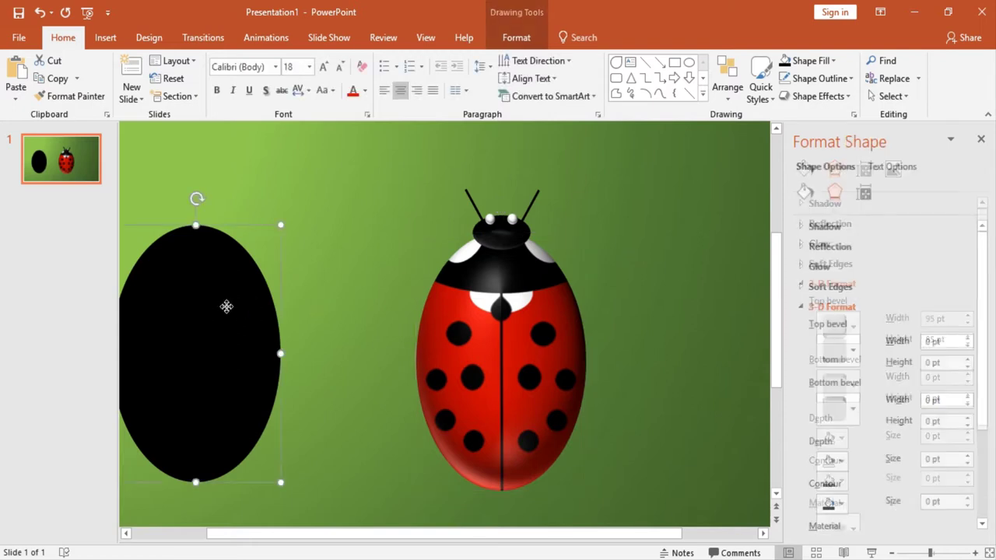
left_click(844, 406)
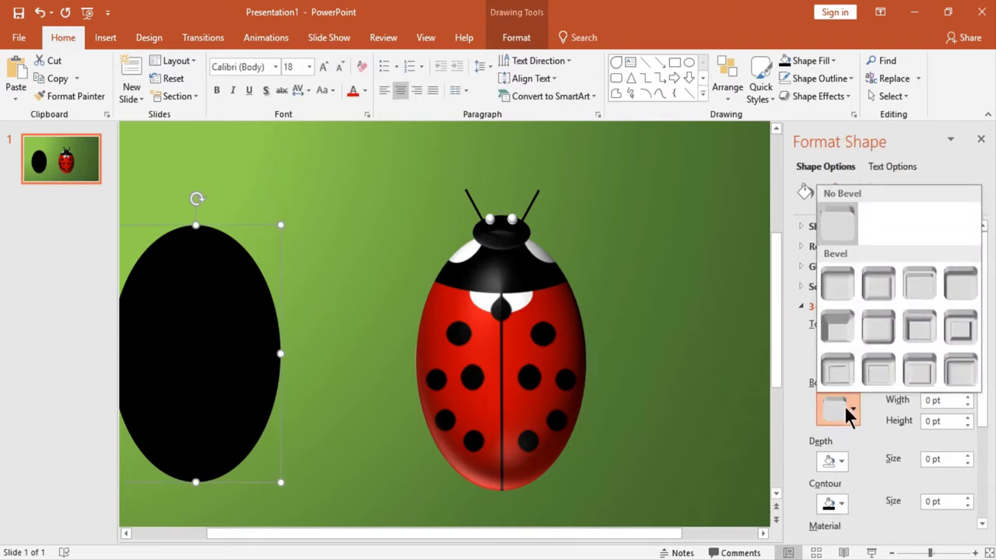
left_click(849, 283)
left_click_drag(237, 332, 531, 337)
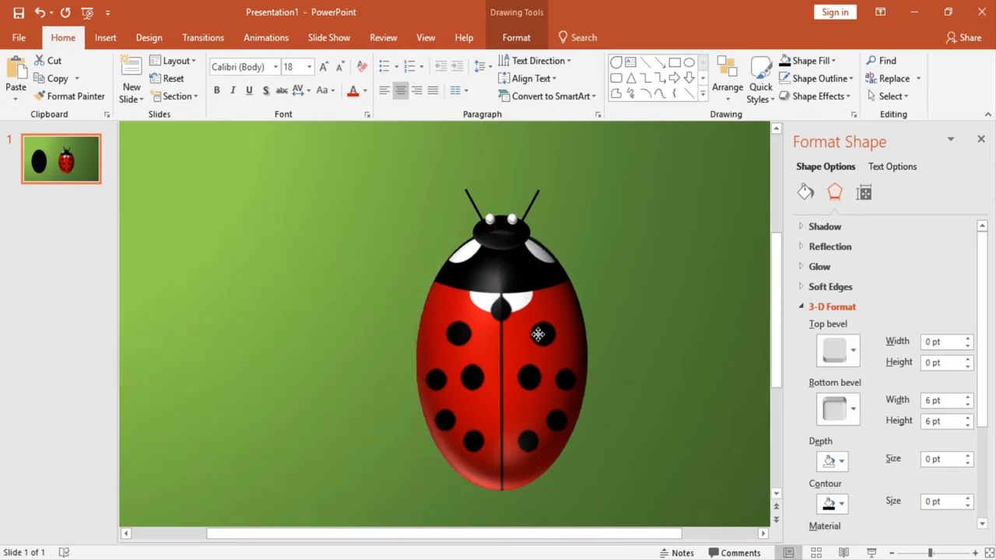
left_click_drag(531, 337, 534, 339)
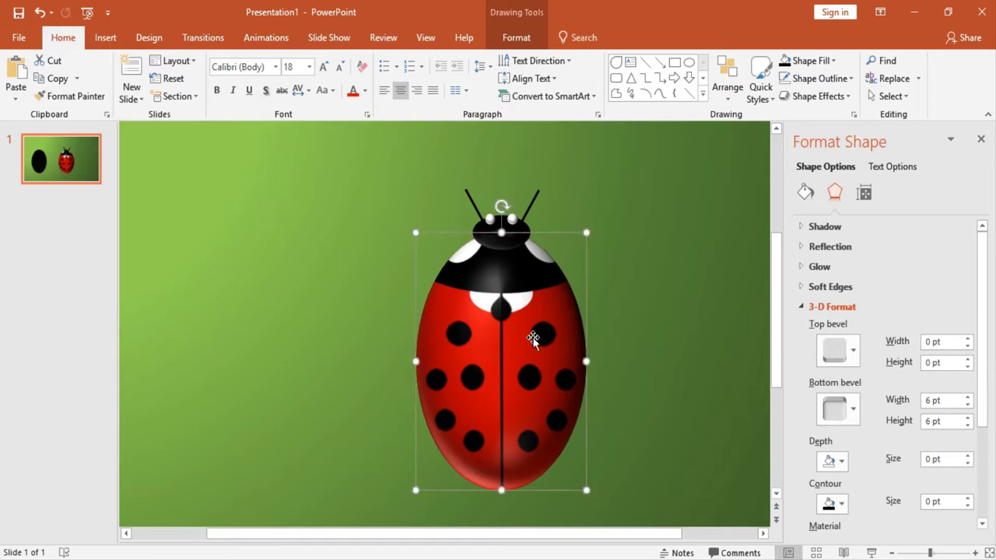
left_click(350, 241)
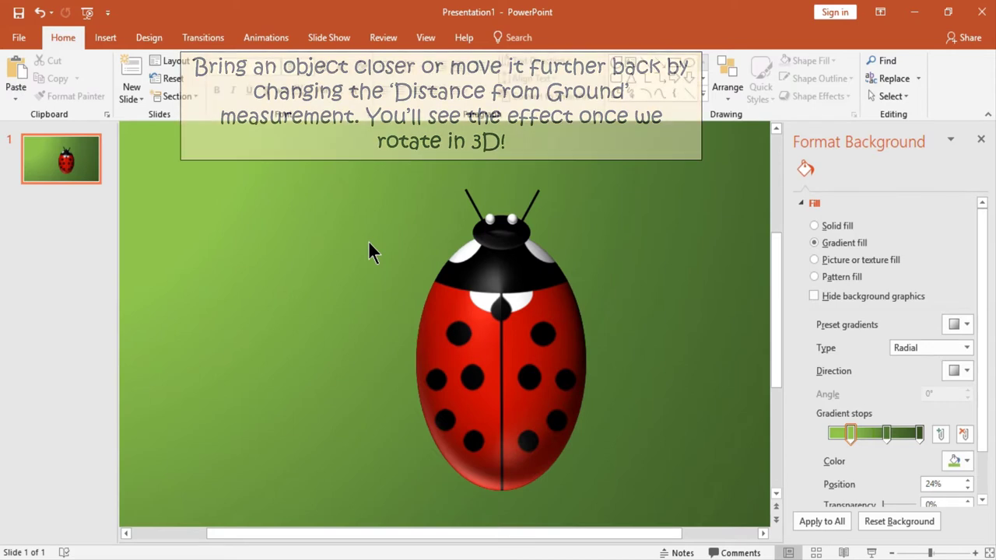
Set the head's 3-D distance from ground to 30 pt.
left_click(496, 231)
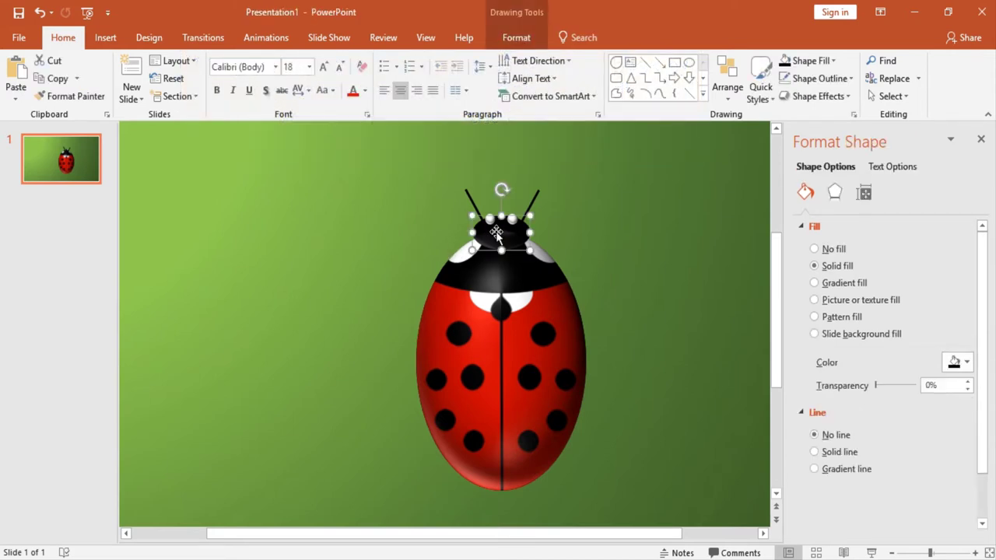
left_click(827, 192)
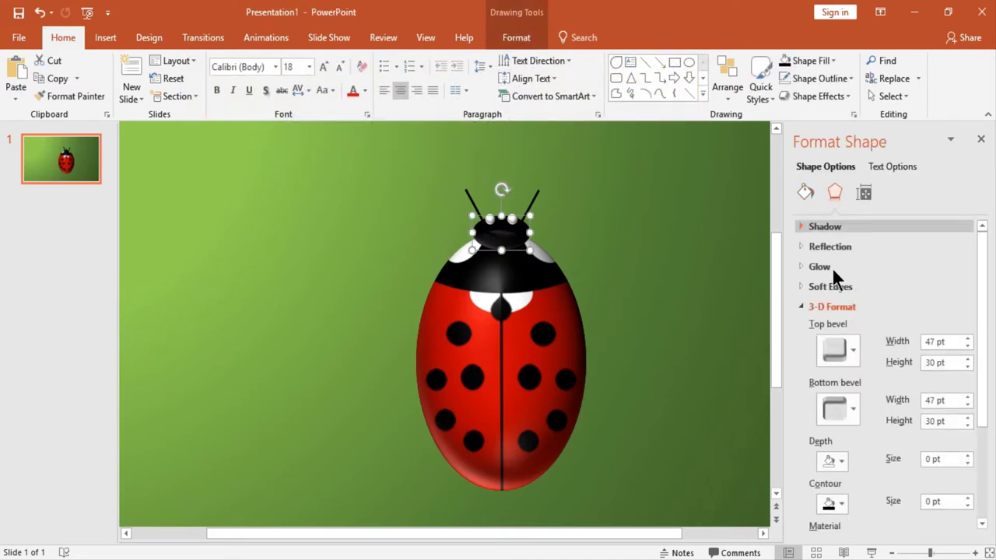
left_click(834, 308)
left_click(834, 327)
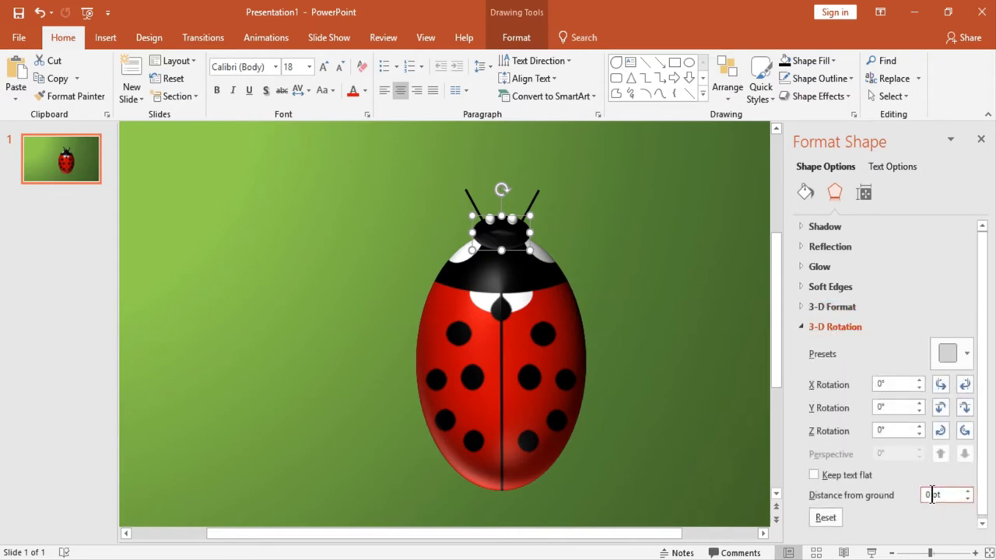
type("0")
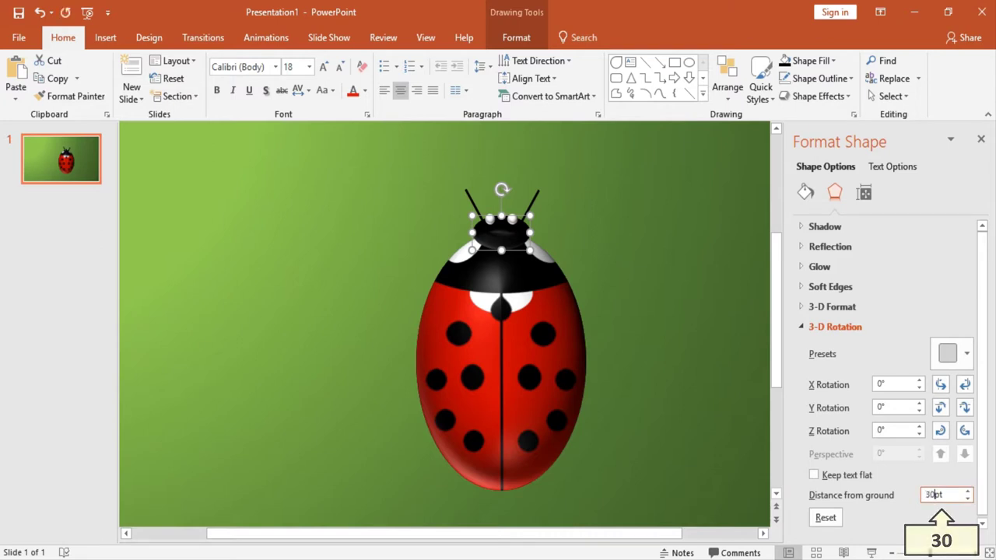
Set the body's distance from ground to 85 pt, then marquee-select all ladybug parts.
left_click(487, 382)
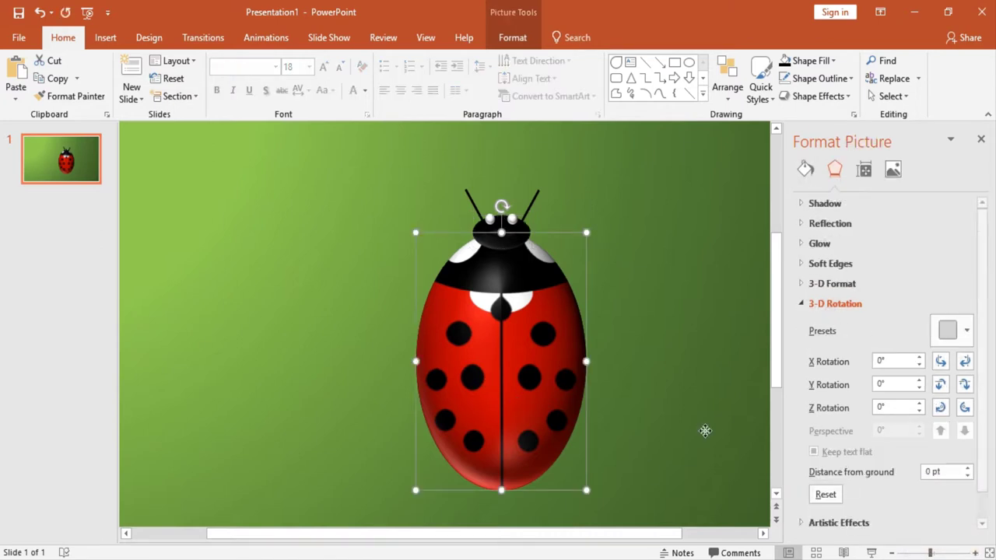
double_click(928, 472)
key("BackSpace")
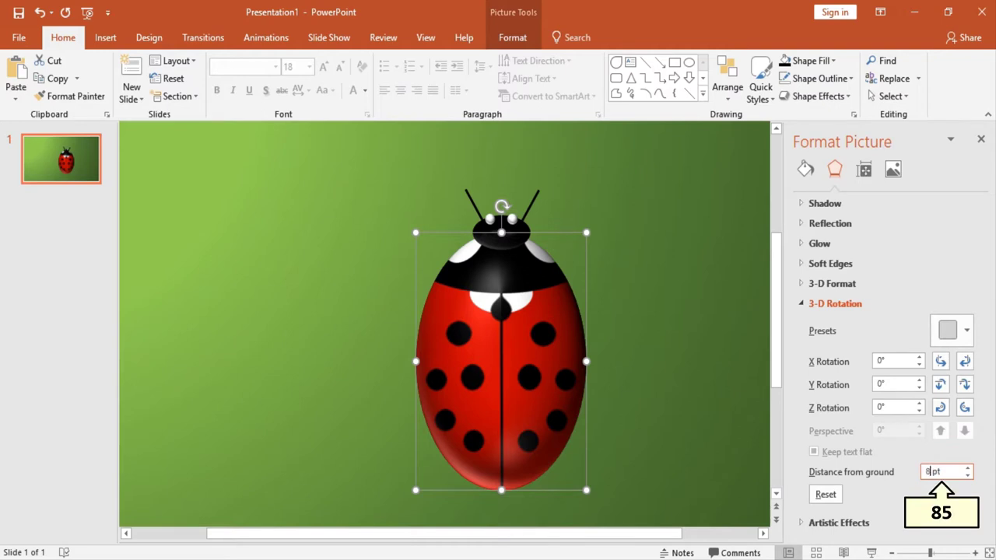
type("85")
key("Return")
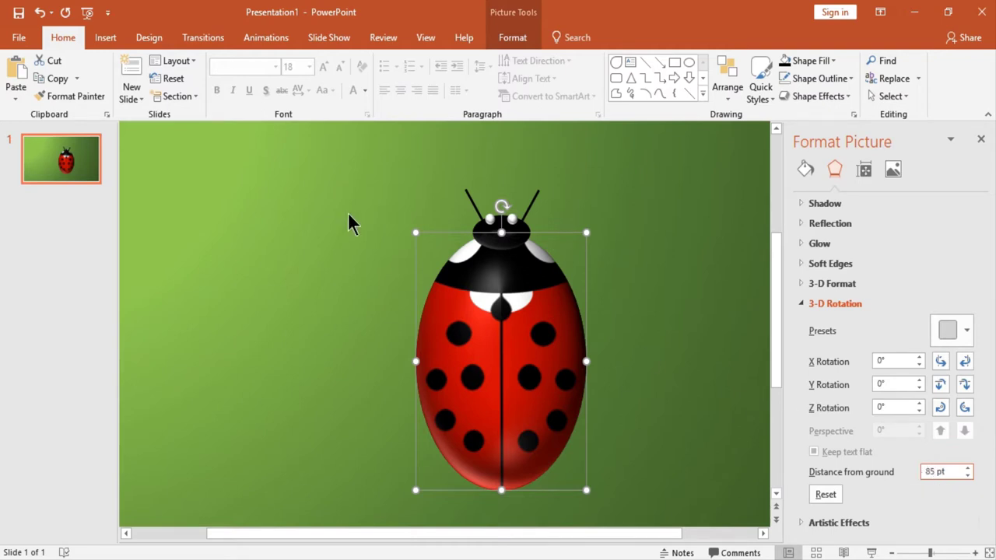
left_click(305, 200)
left_click_drag(330, 194, 663, 452)
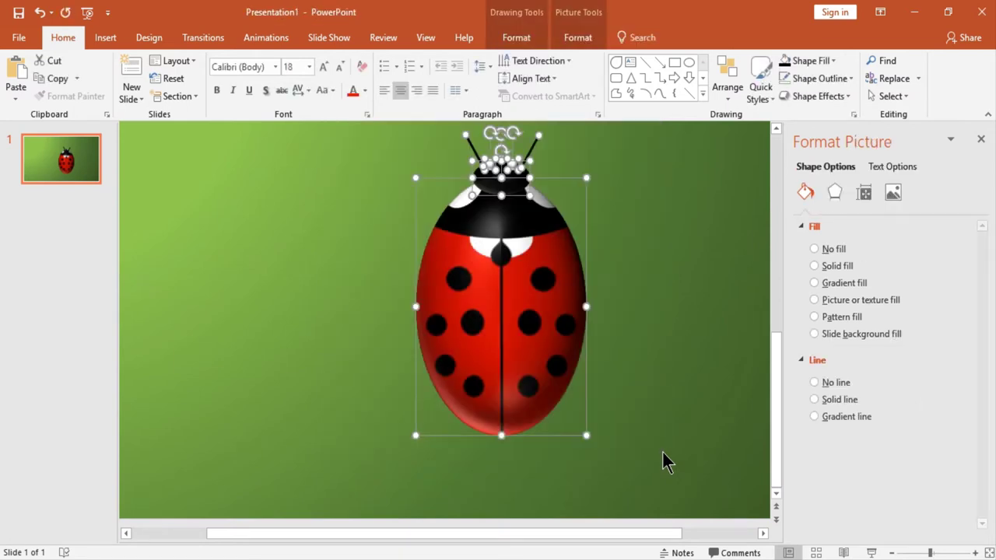
Group all the ladybug parts into one object.
left_click(523, 39)
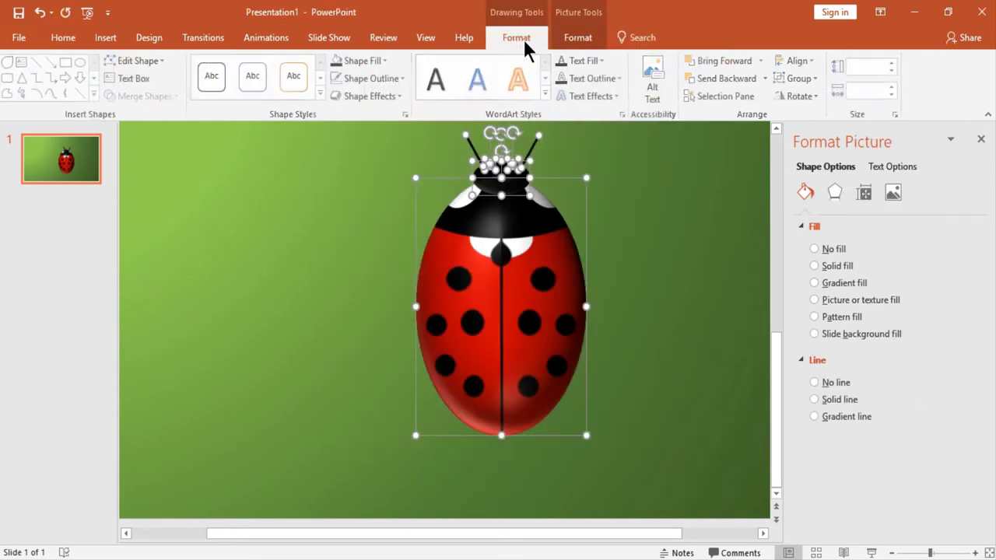
left_click(809, 75)
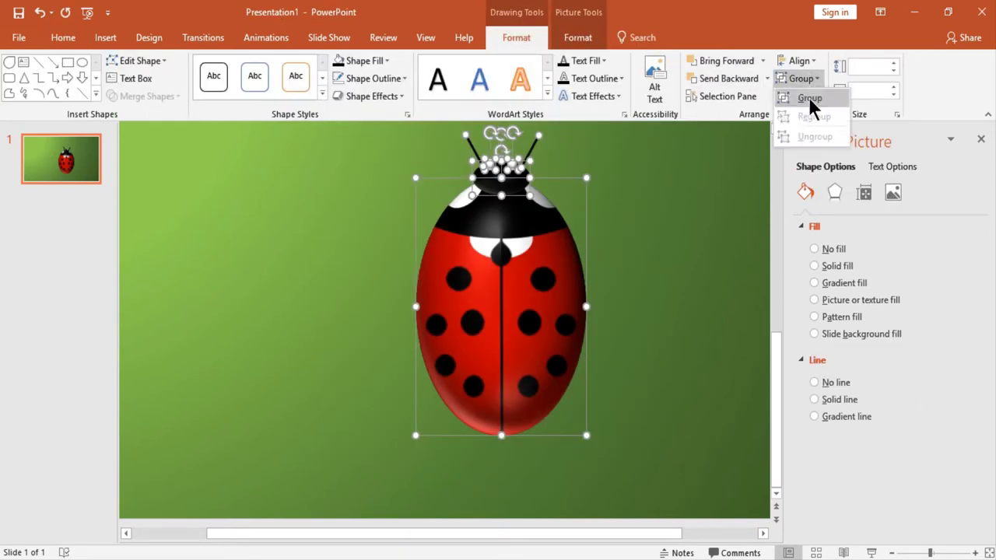
left_click(809, 97)
Apply the Plastic 3-D material to the ladybug group.
left_click(833, 193)
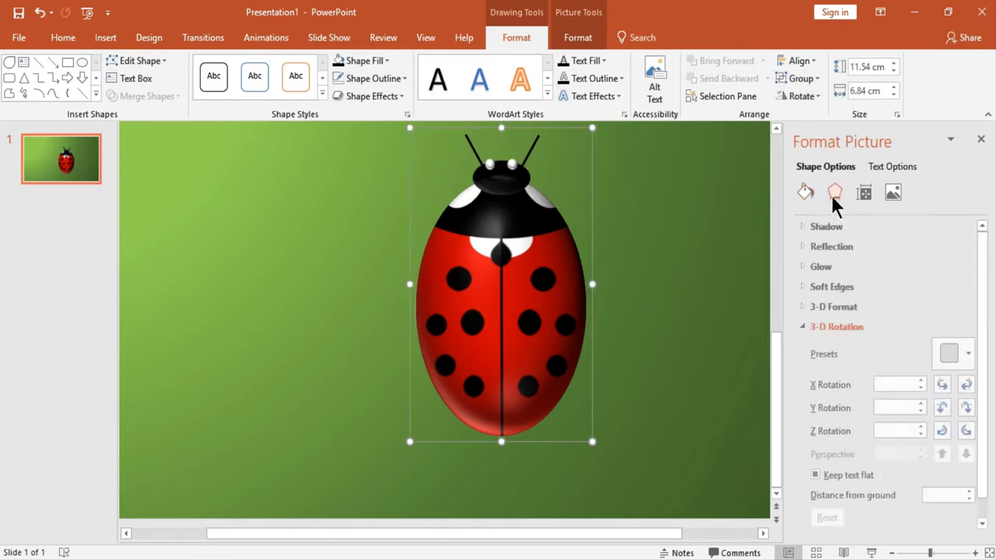
left_click(832, 306)
left_click_drag(985, 340, 980, 449)
left_click(848, 306)
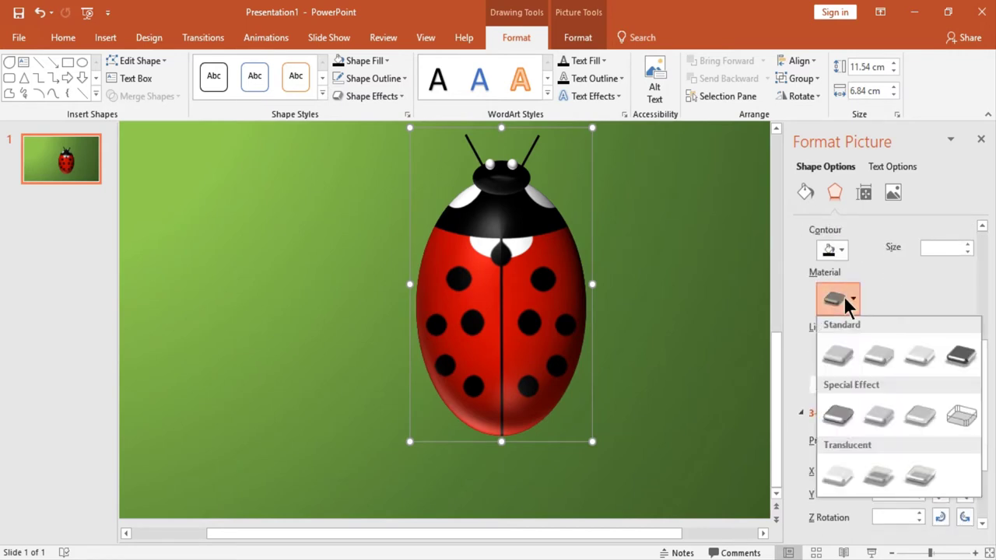
left_click(913, 357)
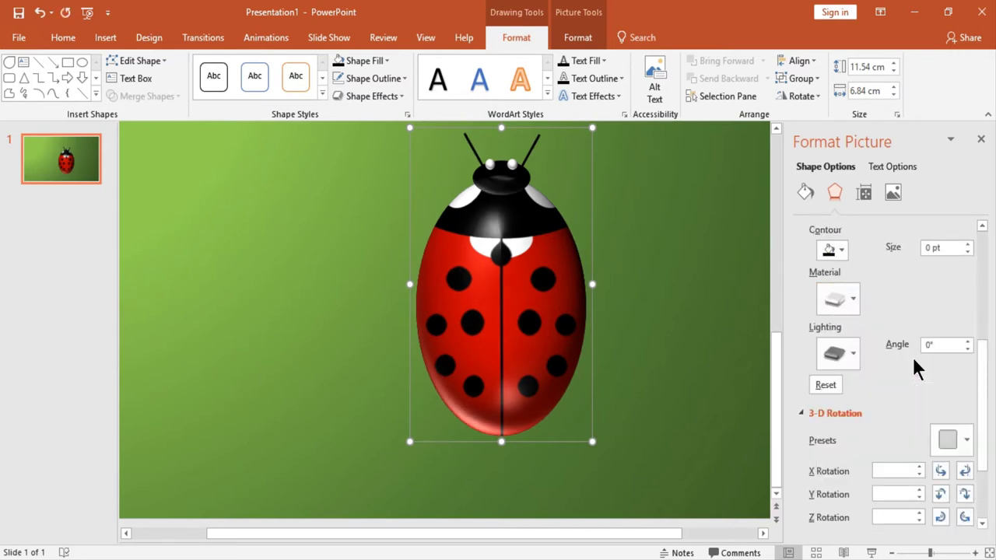
Fit the slide in view, shift the ladybug group left, and pick a line shape.
left_click(891, 552)
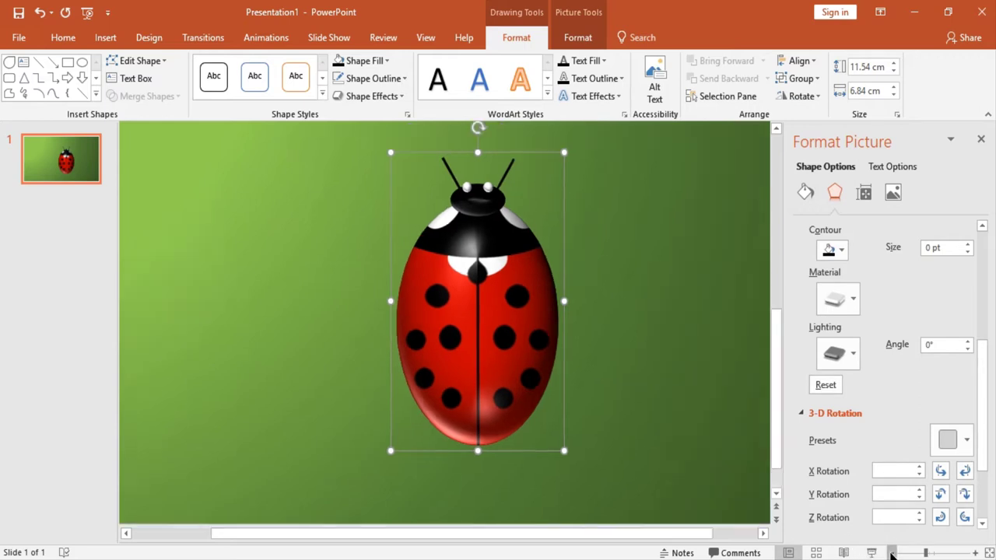
left_click(892, 552)
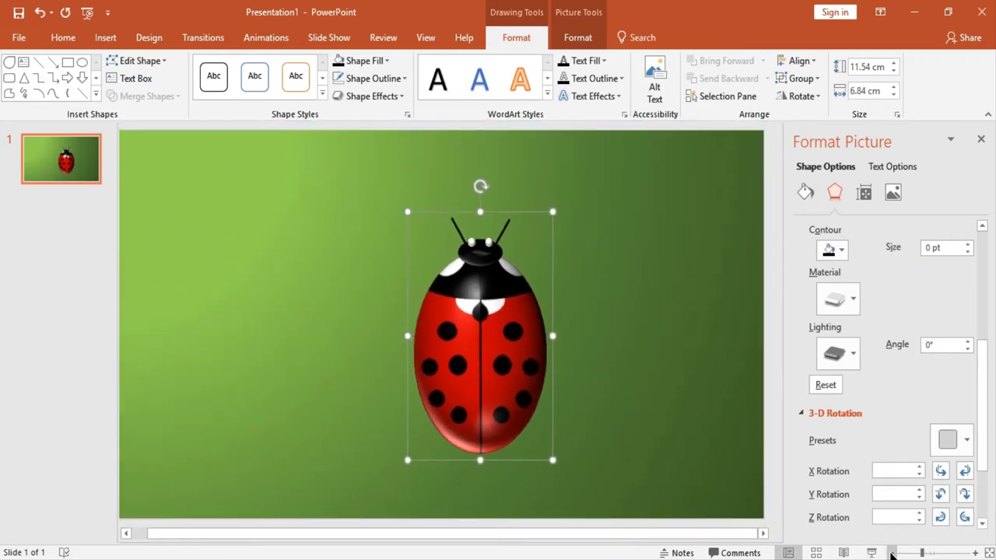
left_click(590, 339)
left_click(449, 332)
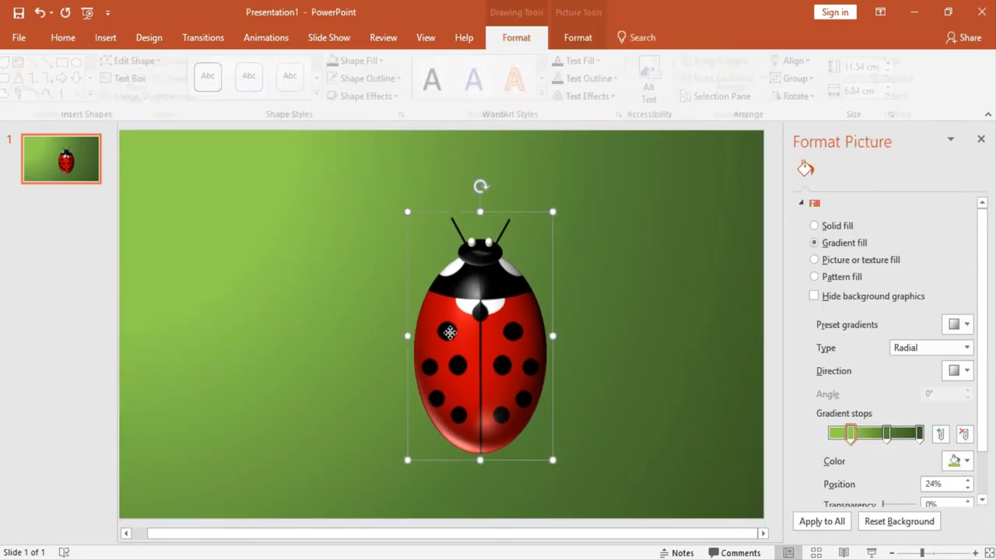
left_click_drag(449, 332, 396, 328)
left_click(589, 203)
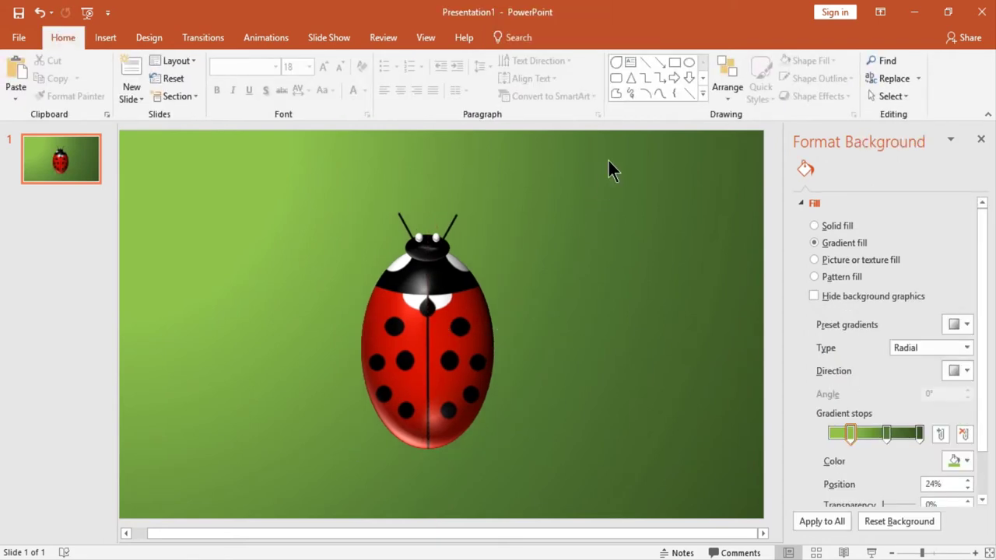
left_click(615, 92)
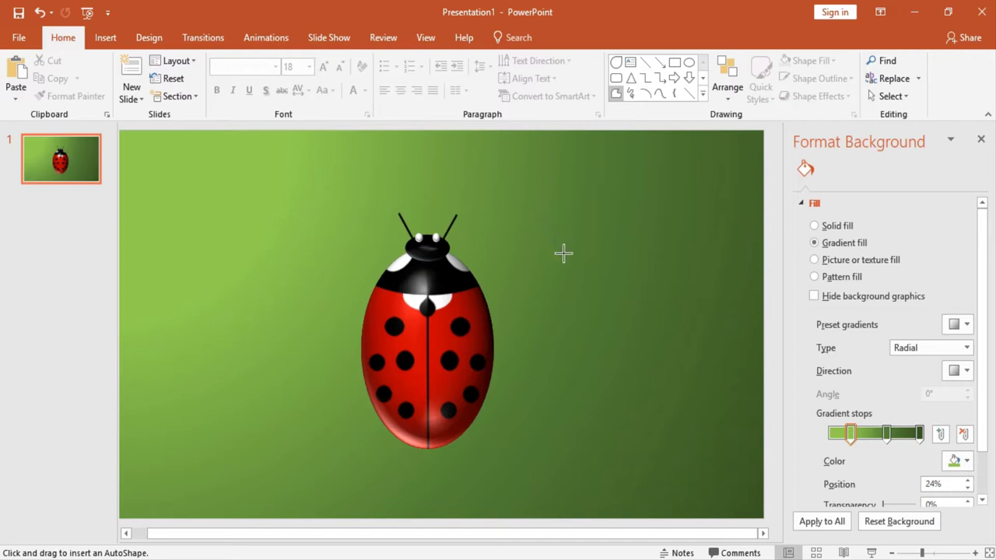
Draw a bent leg line right of the ladybug, black and 2.75 pt wide.
left_click_drag(563, 252, 564, 256)
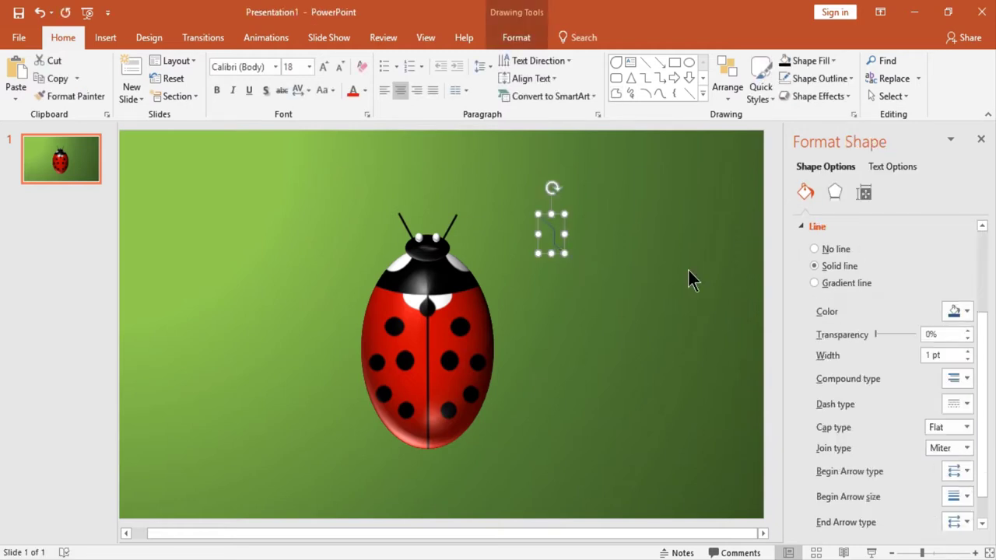
left_click(959, 311)
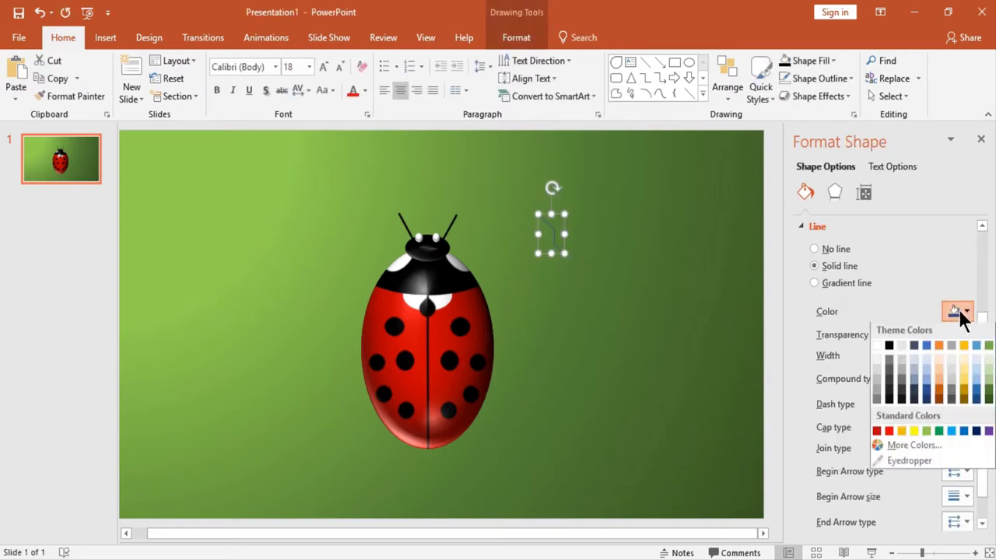
left_click(888, 345)
left_click(931, 355)
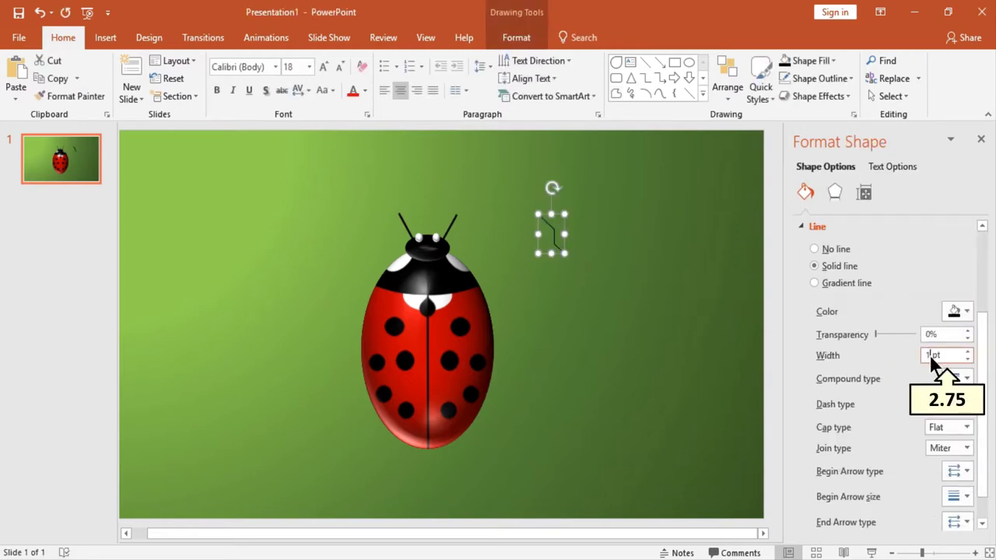
type("2.75")
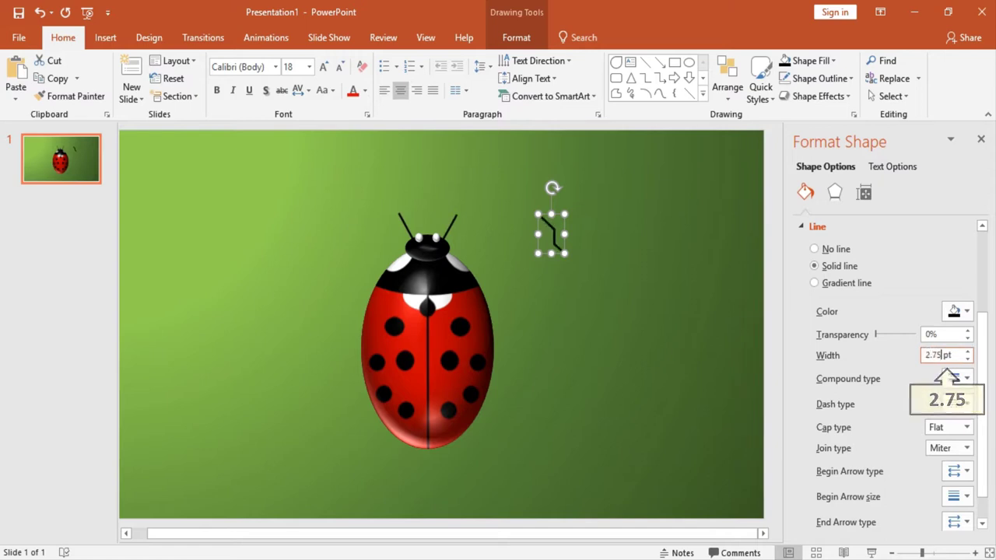
key("Return")
Tilt the leg line to a slant against the body's right side.
left_click(587, 275)
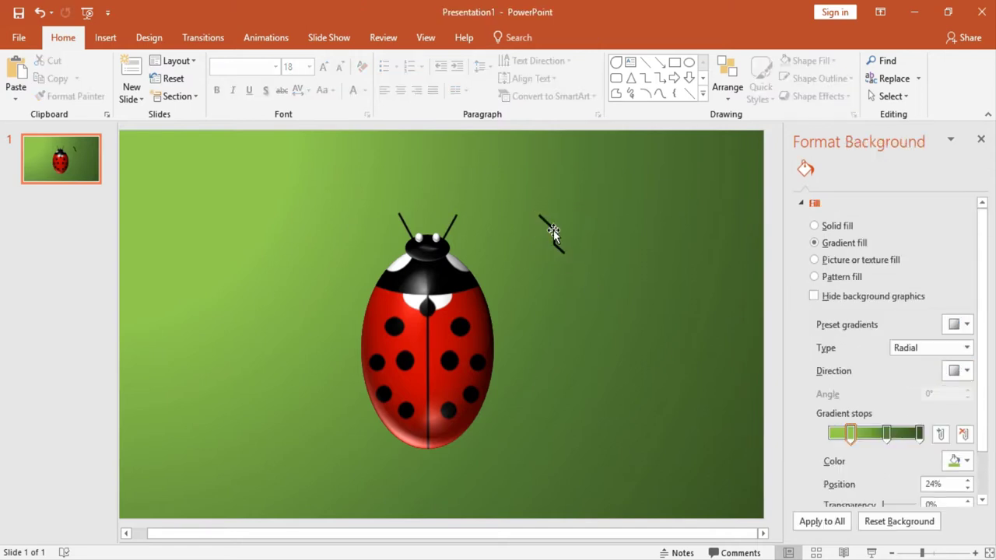
left_click(553, 222)
left_click_drag(553, 188, 510, 247)
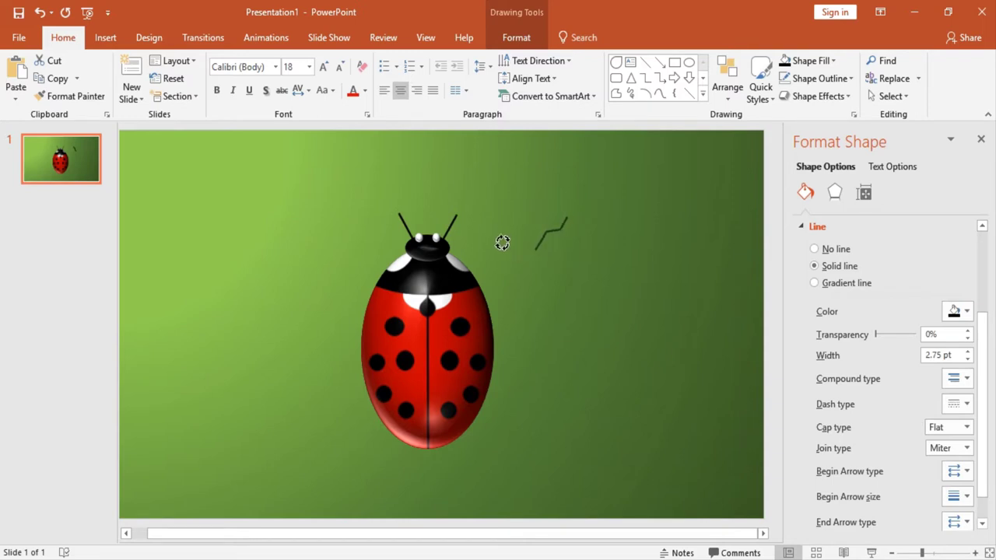
mouse_move(510, 247)
left_mouse_down()
mouse_move(498, 288)
mouse_move(515, 312)
mouse_move(480, 305)
mouse_move(502, 285)
mouse_move(503, 340)
left_mouse_up()
Duplicate the leg and angle the copy lower along the body's right side.
key("ctrl+d")
key("ctrl+d")
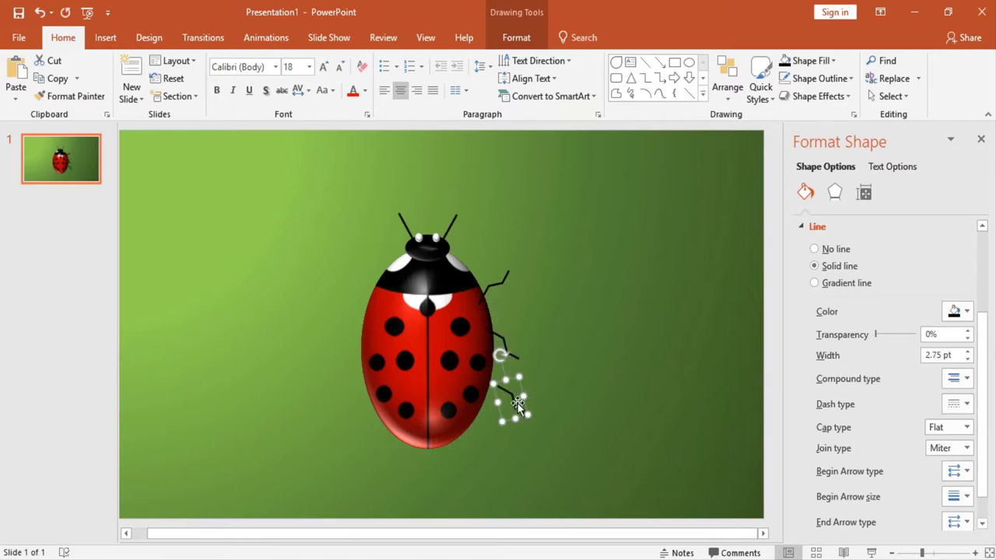
left_click_drag(500, 355, 513, 354)
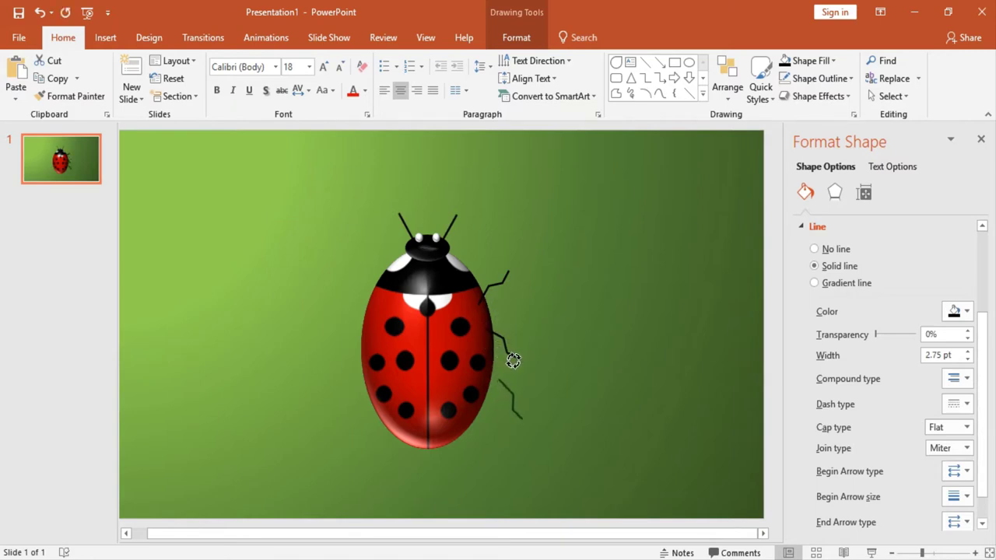
left_click_drag(513, 398, 499, 399)
left_click_drag(515, 358, 517, 360)
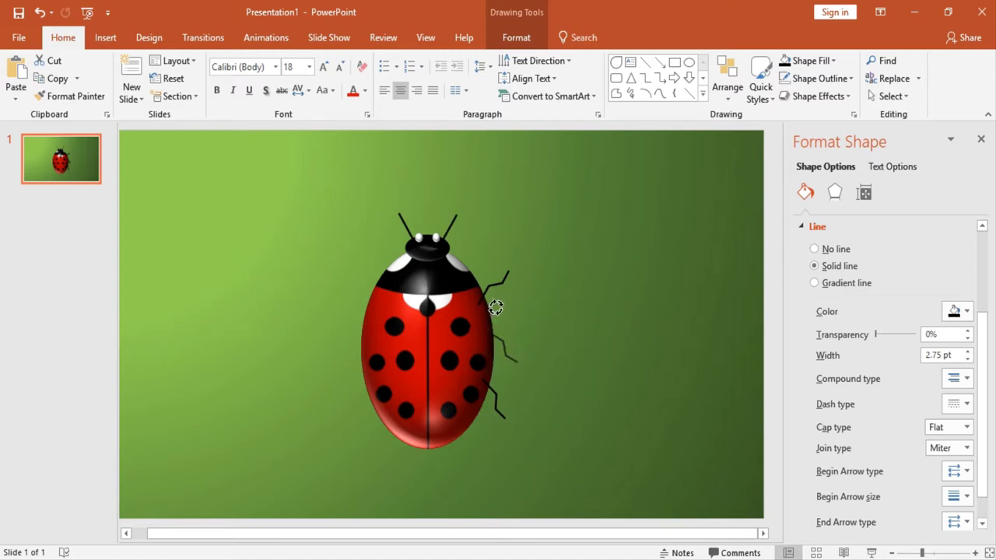
Adjust the middle and upper right legs against the body and select all three.
left_click(504, 340)
left_click_drag(505, 343, 503, 345)
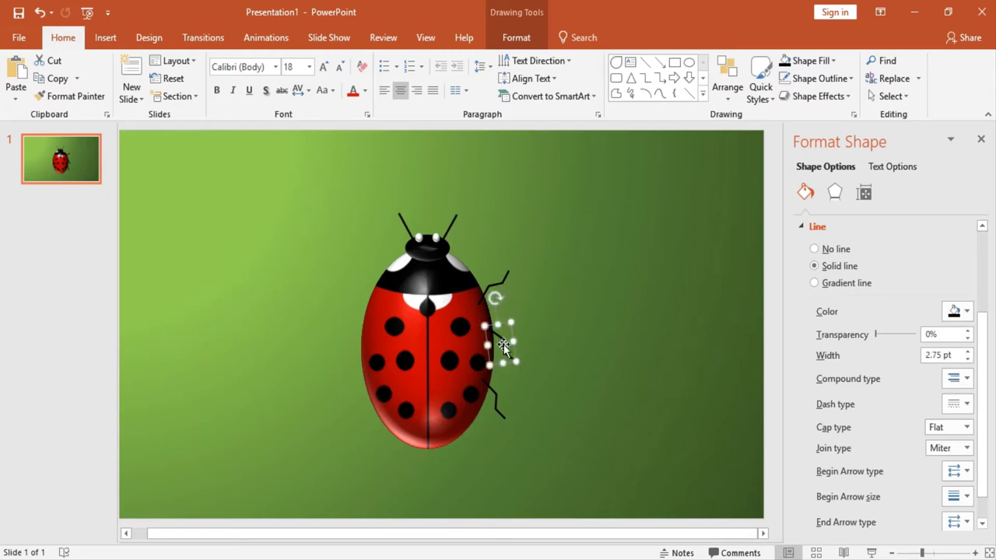
left_click_drag(498, 296, 500, 284)
left_click(496, 280)
left_click_drag(500, 285, 497, 290)
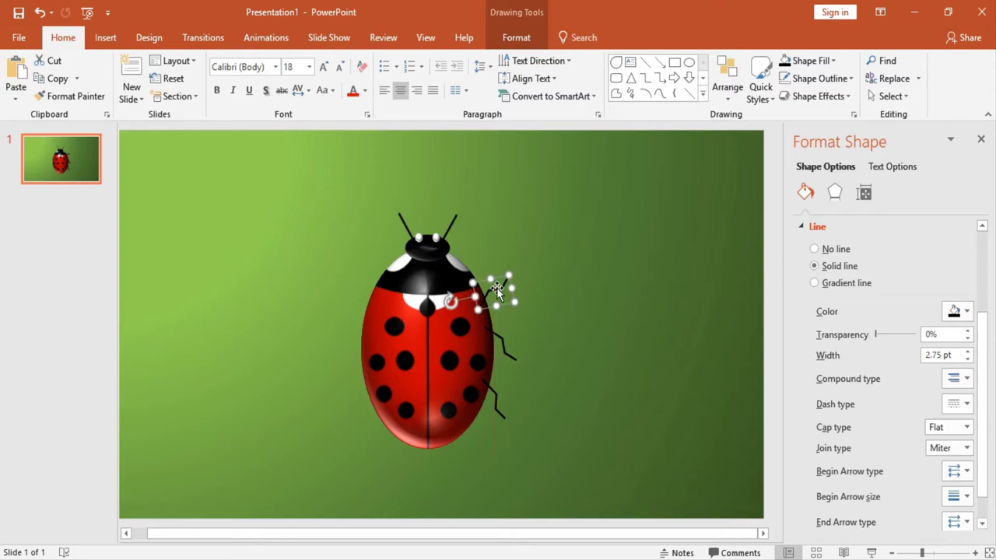
left_click(504, 335, "shift")
left_click(495, 403, "shift")
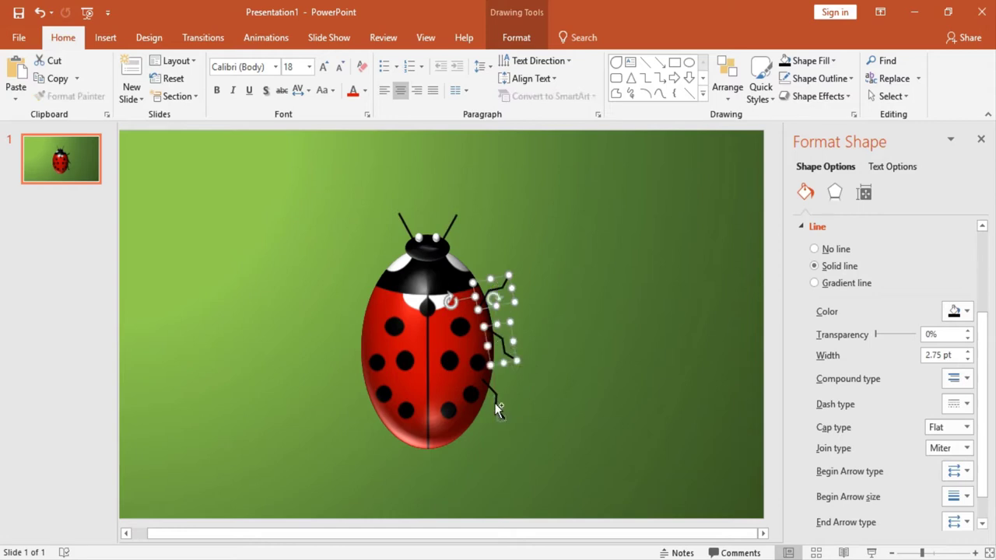
Group the right legs, flip them horizontally, and place the mirrored set on the left side.
left_click(523, 38)
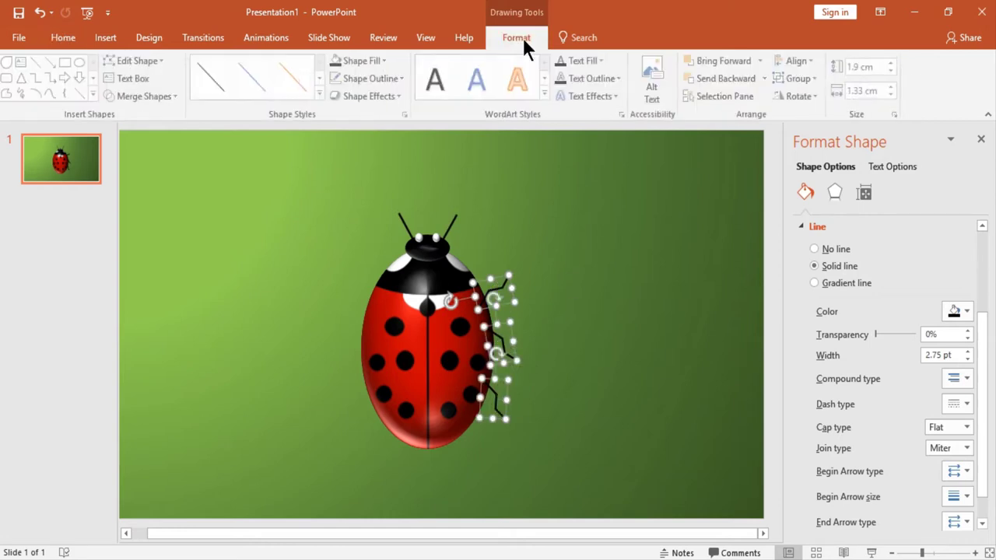
left_click(798, 76)
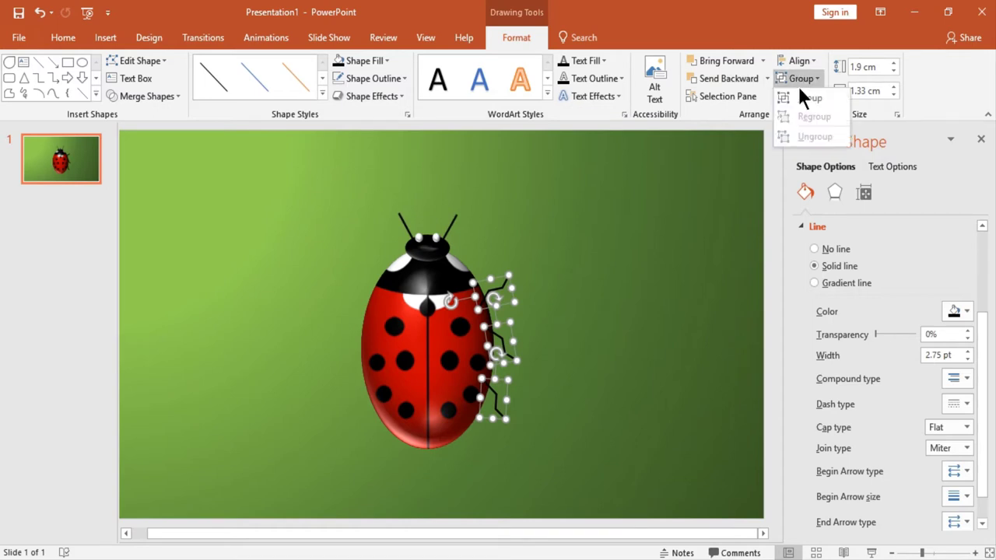
left_click(802, 99)
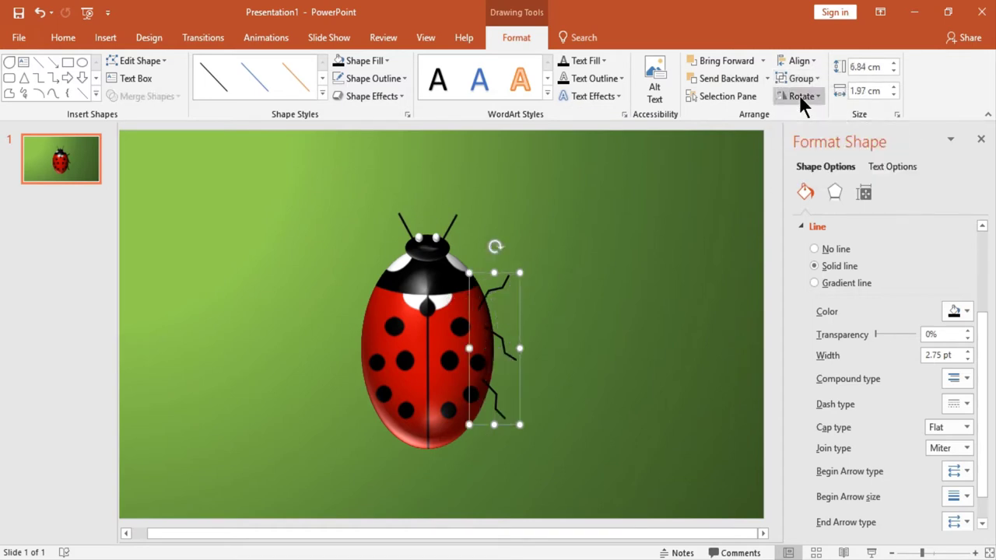
left_click(799, 95)
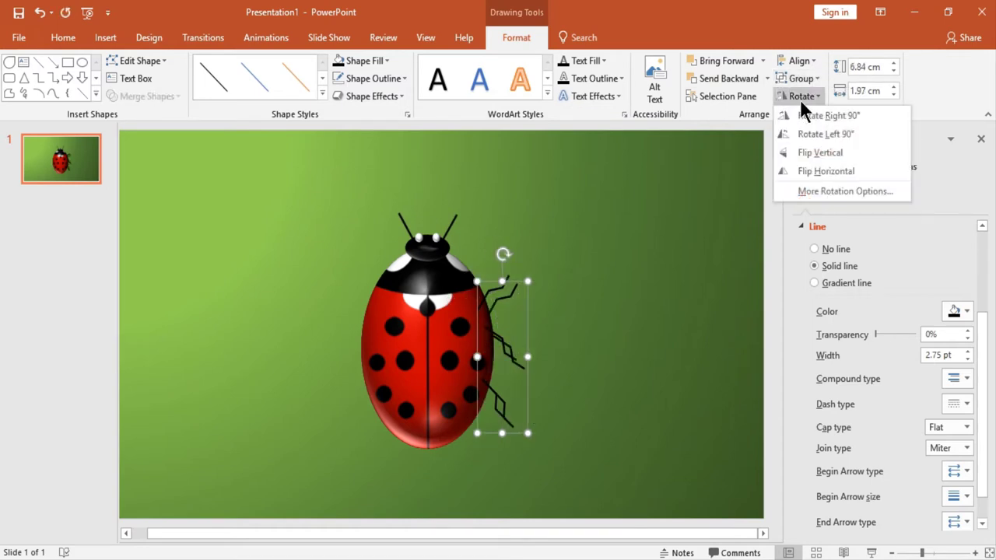
left_click(807, 165)
left_click_drag(517, 306, 367, 294)
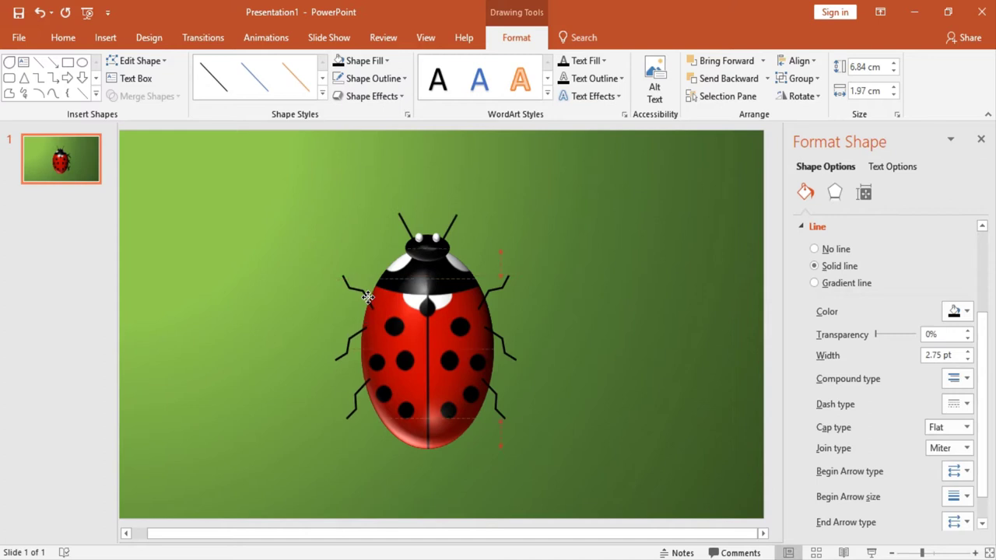
left_click_drag(367, 294, 368, 297)
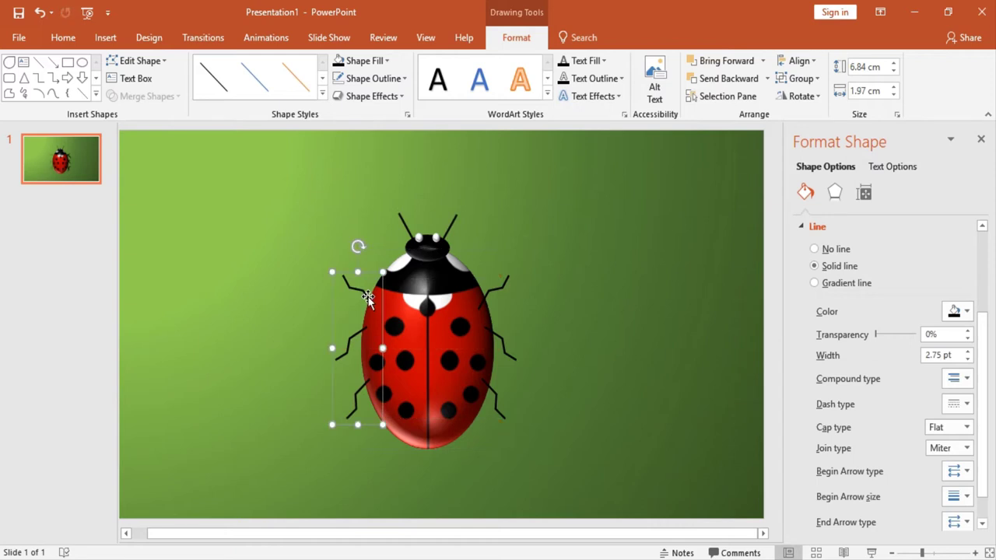
Ungroup both leg sets into separate legs and marquee-select the whole ladybug.
left_click(501, 288, "shift")
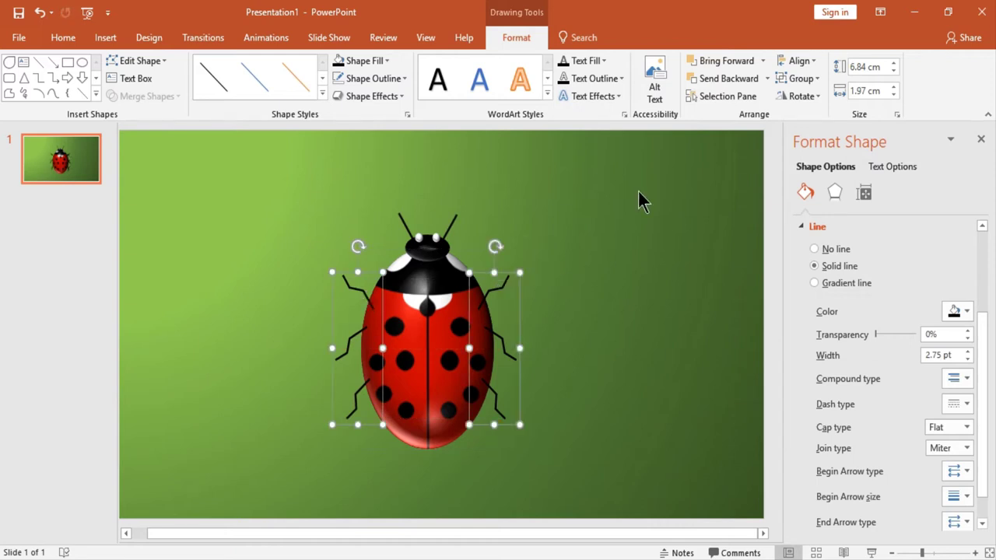
left_click(800, 79)
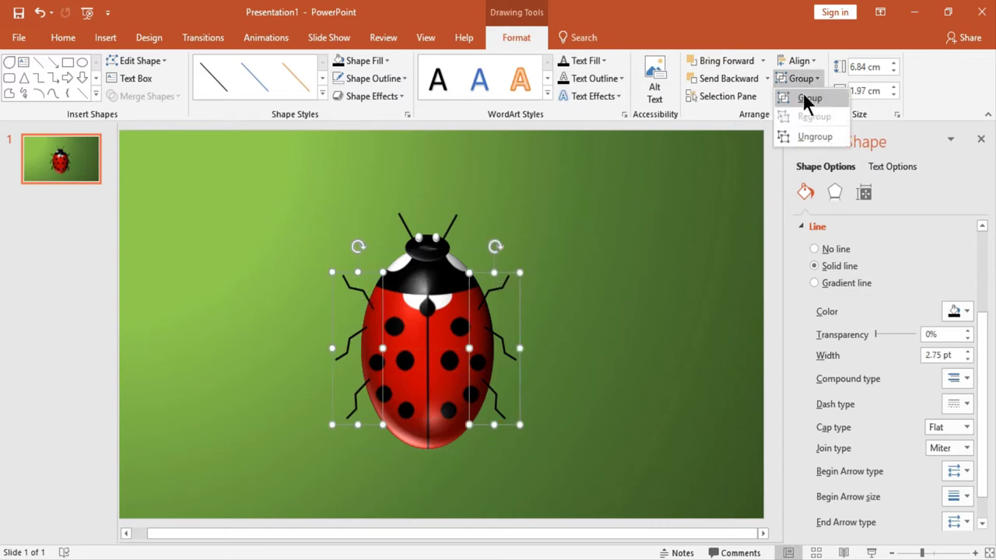
left_click(806, 138)
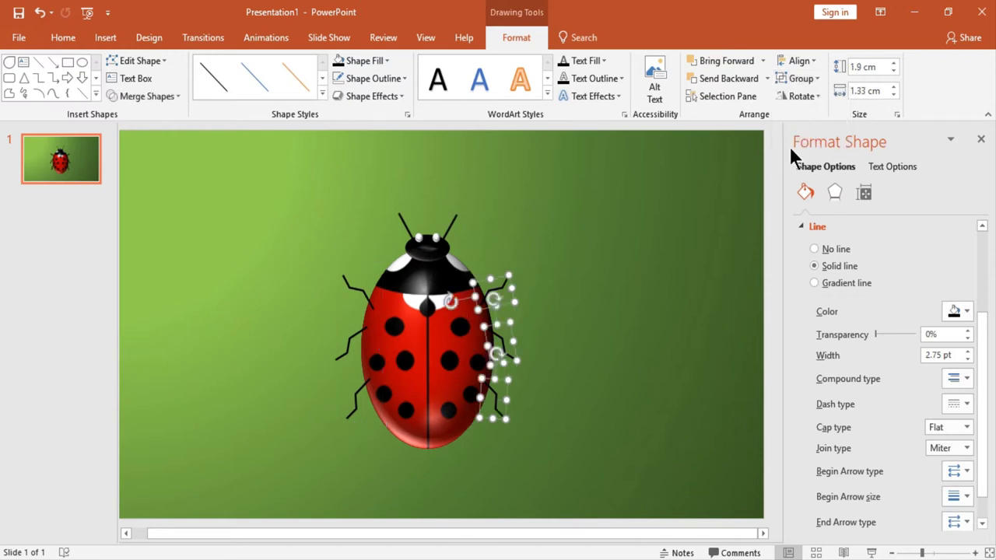
left_click(625, 274)
left_click(350, 291)
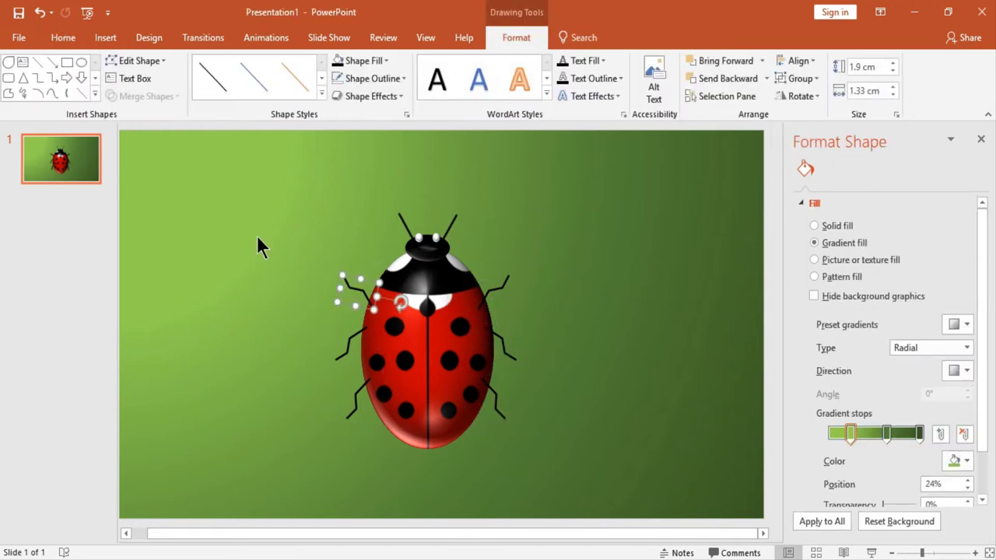
left_click(256, 233)
mouse_move(260, 159)
left_mouse_down()
mouse_move(311, 422)
mouse_move(579, 490)
left_mouse_up()
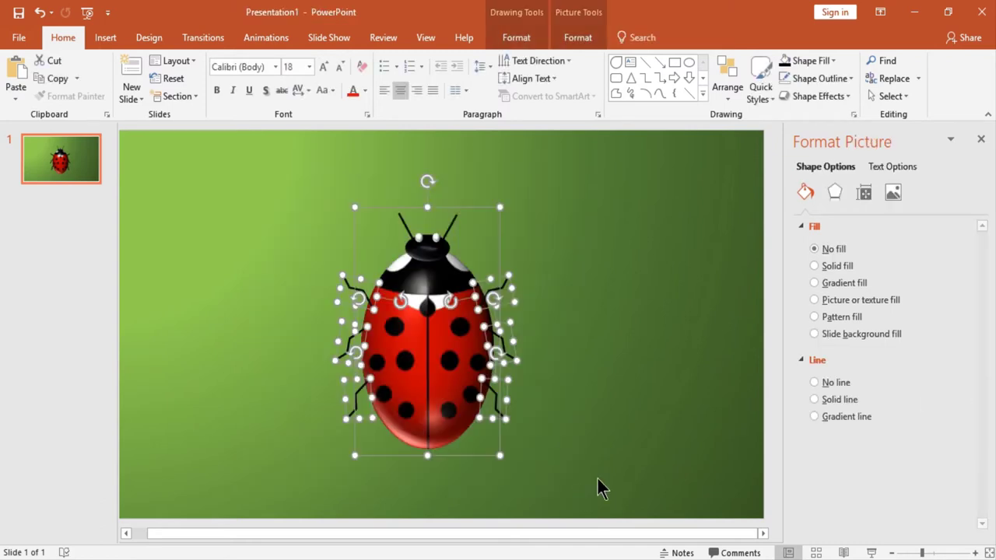
Apply an outer drop shadow to the ladybug with 36% transparency.
left_click(836, 191)
left_click(833, 229)
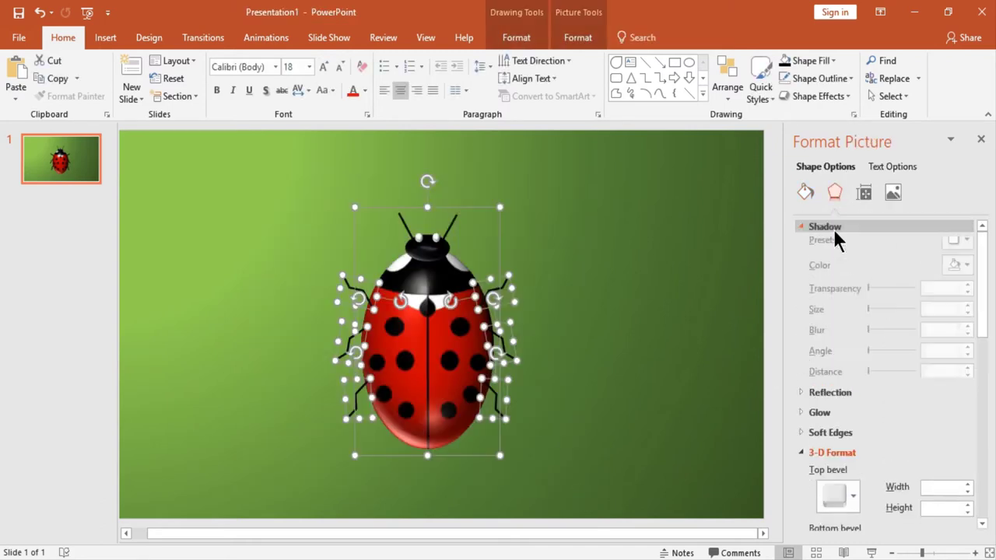
left_click(955, 245)
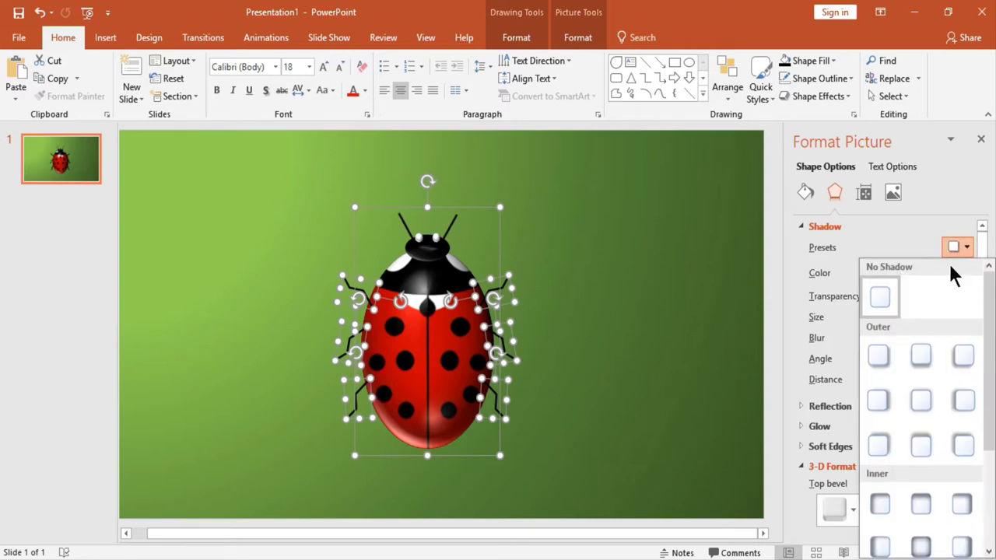
left_click(888, 350)
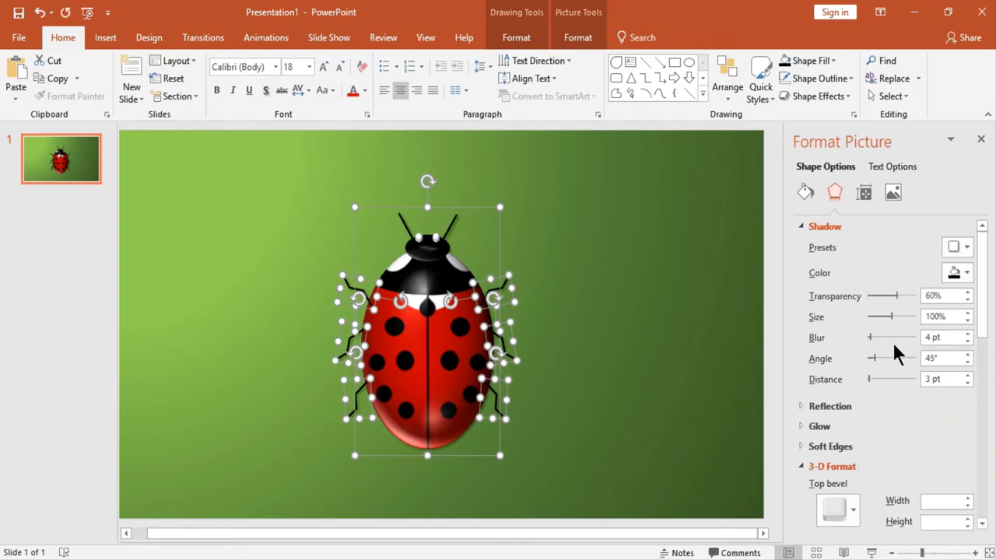
double_click(935, 295)
type("3")
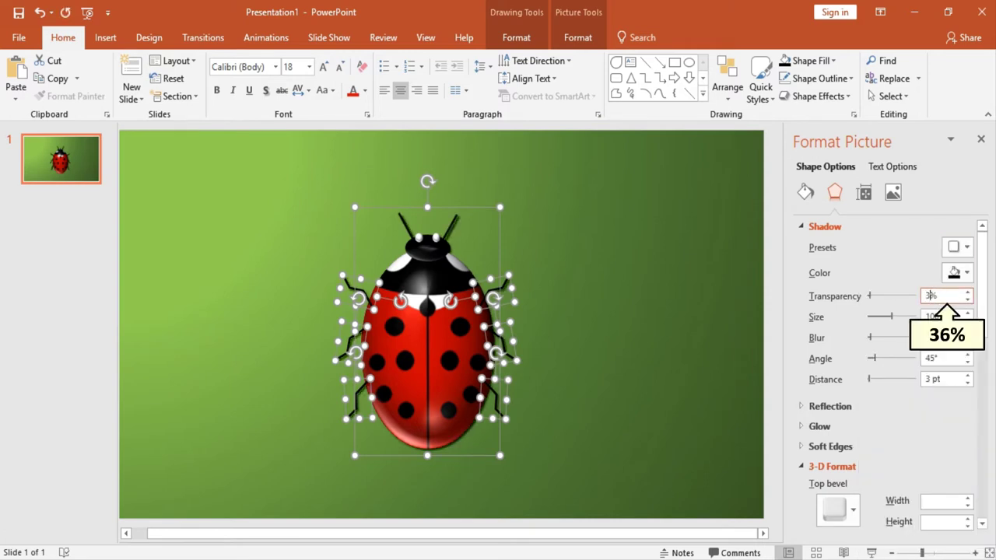
type("6")
key("Return")
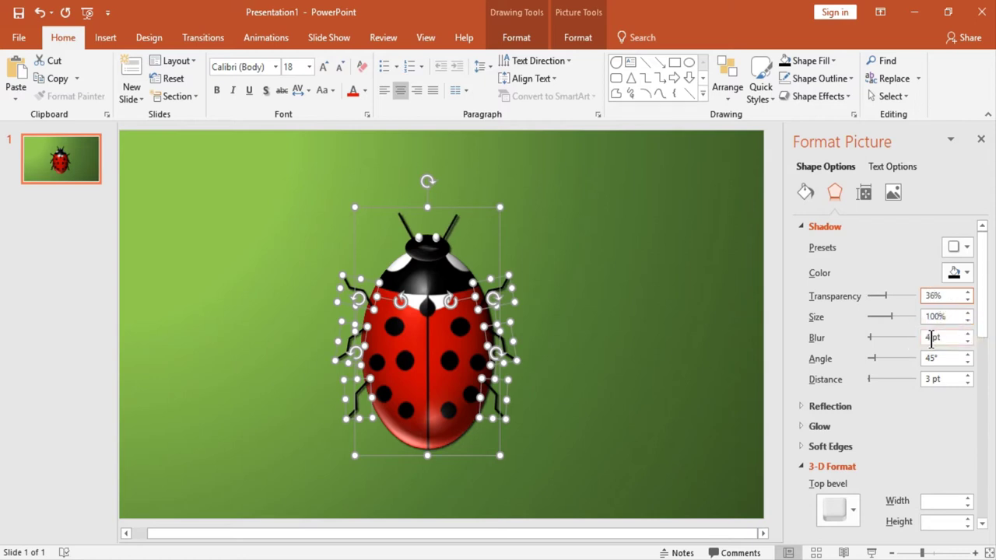
Set the shadow blur to 15 pt and close the formatting pane.
left_click(932, 337)
type("1")
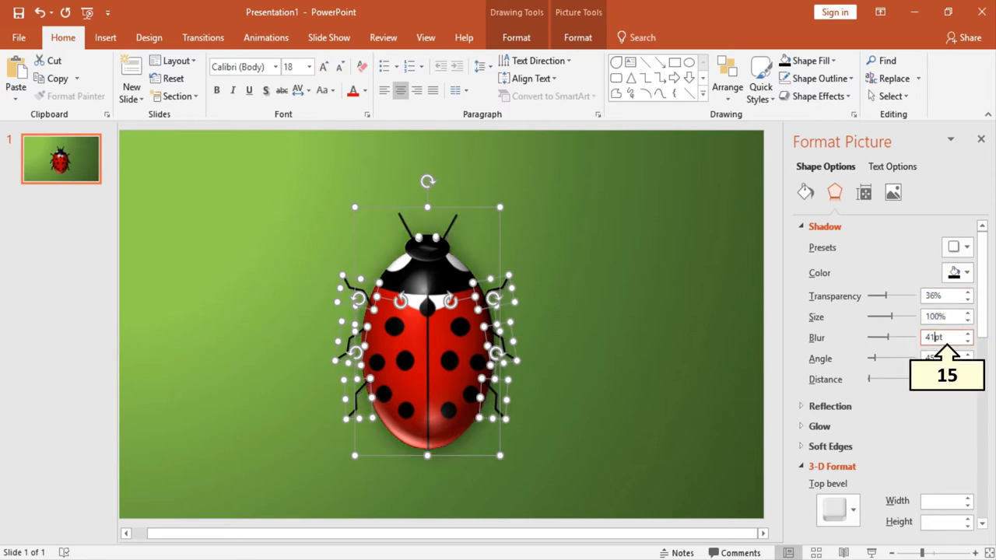
key("BackSpace")
type("5")
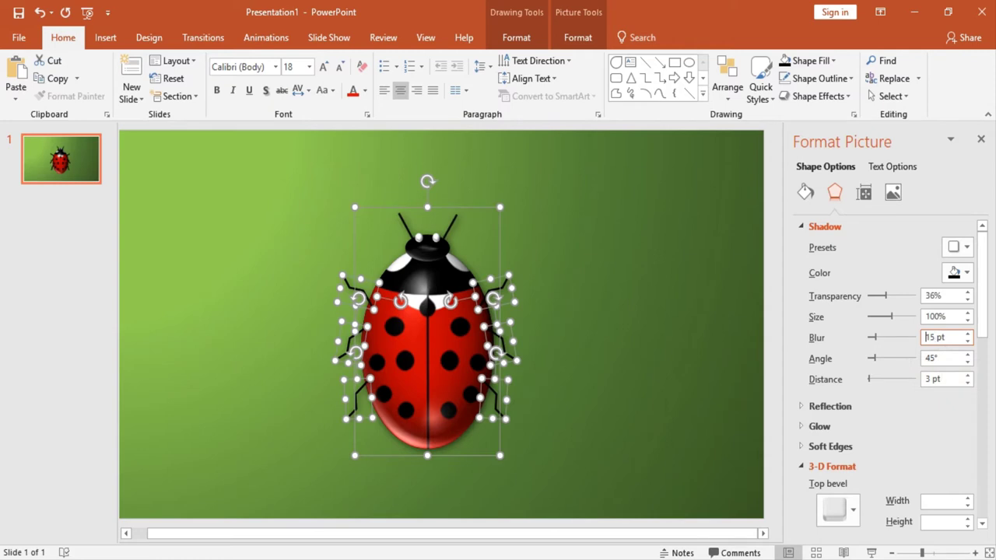
left_click(981, 138)
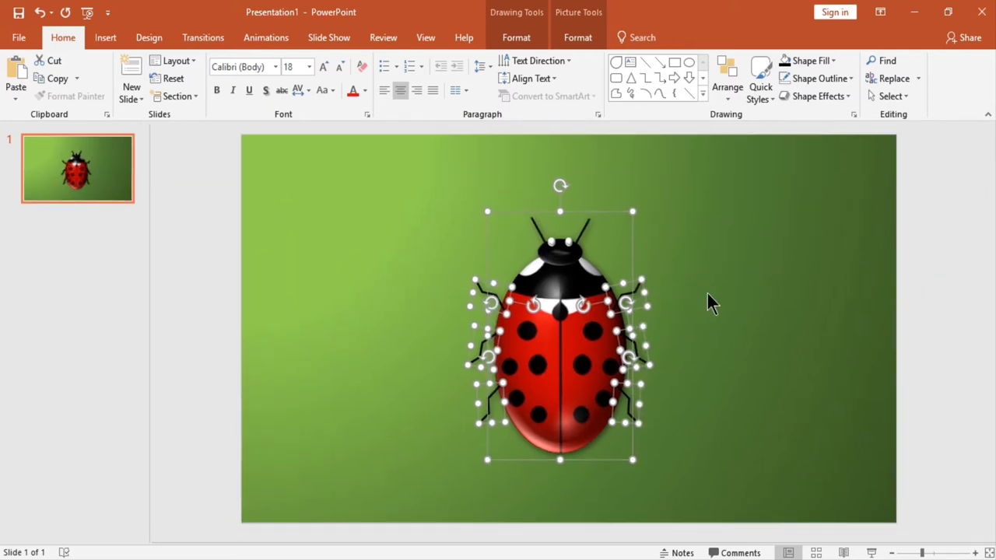
left_click(707, 293)
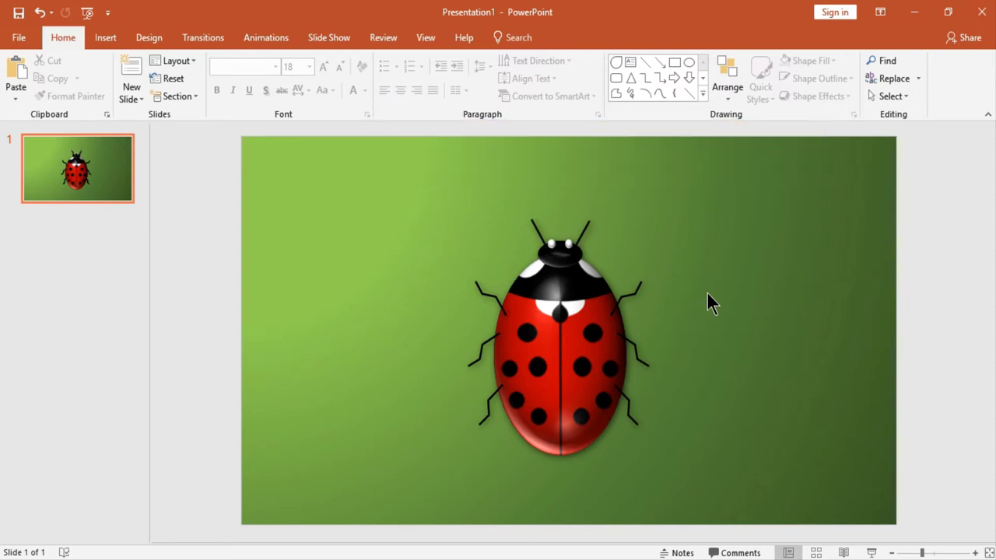
Group the upper left and upper right legs into one pair.
left_click(497, 299)
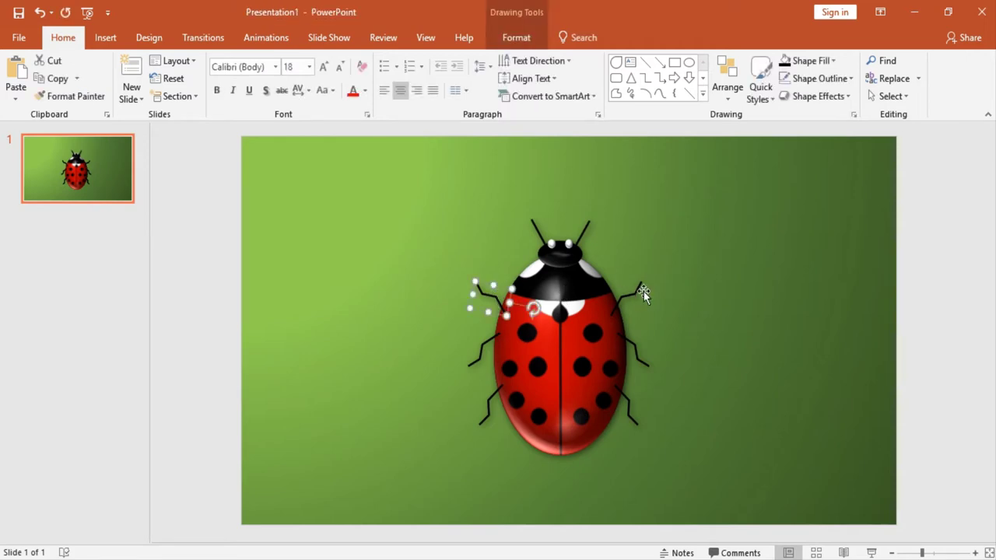
left_click(635, 297, "shift")
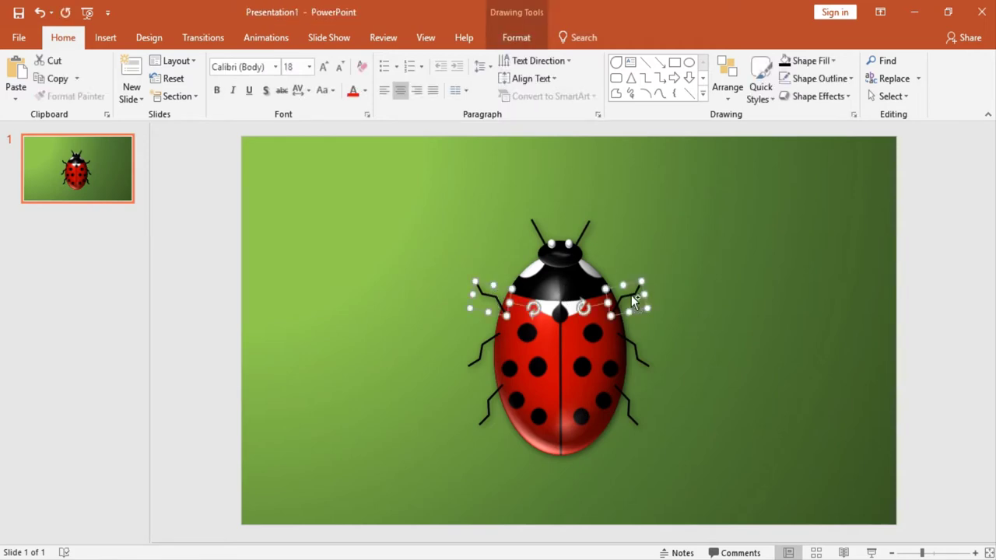
left_click(526, 40)
left_click(803, 80)
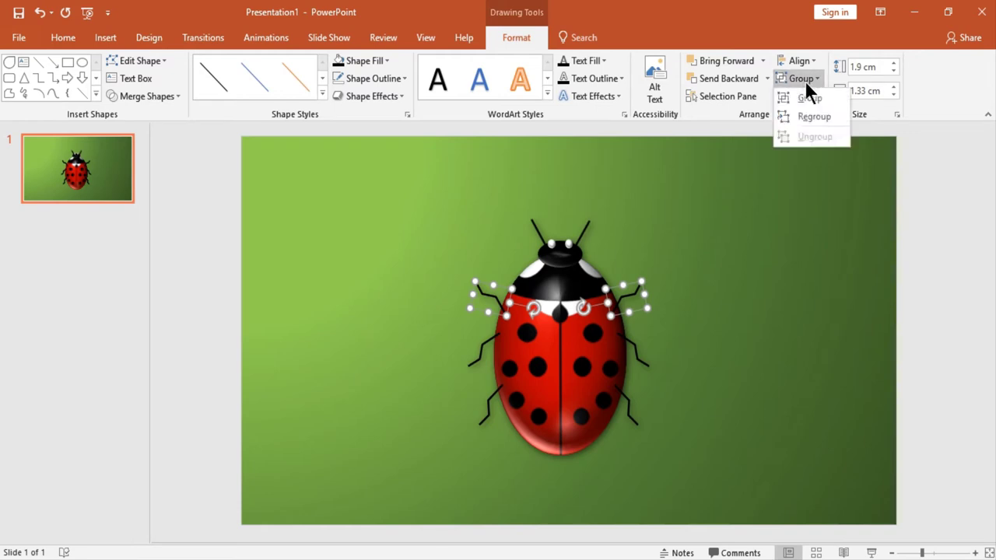
left_click(802, 98)
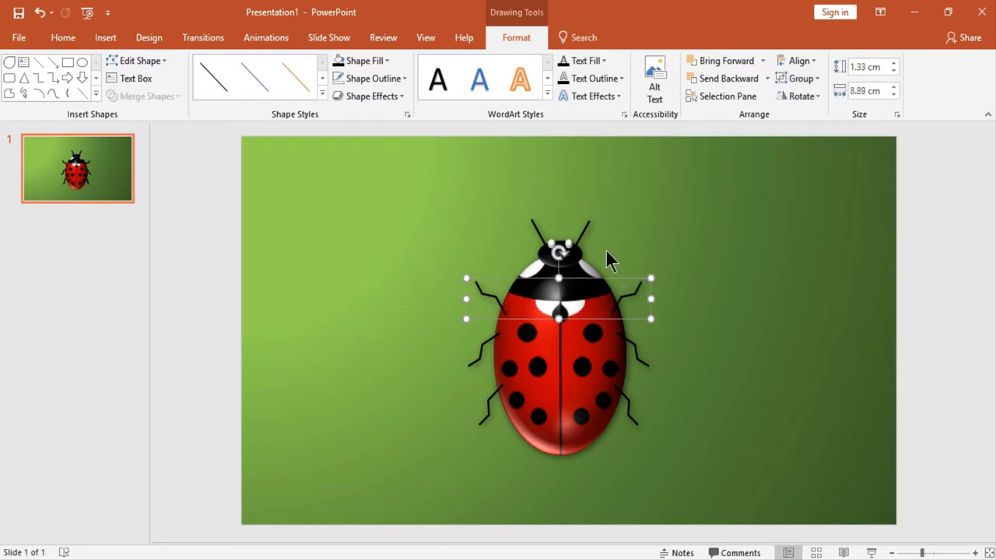
Group the middle left and middle right legs together.
left_click(477, 351)
left_click(638, 350, "shift")
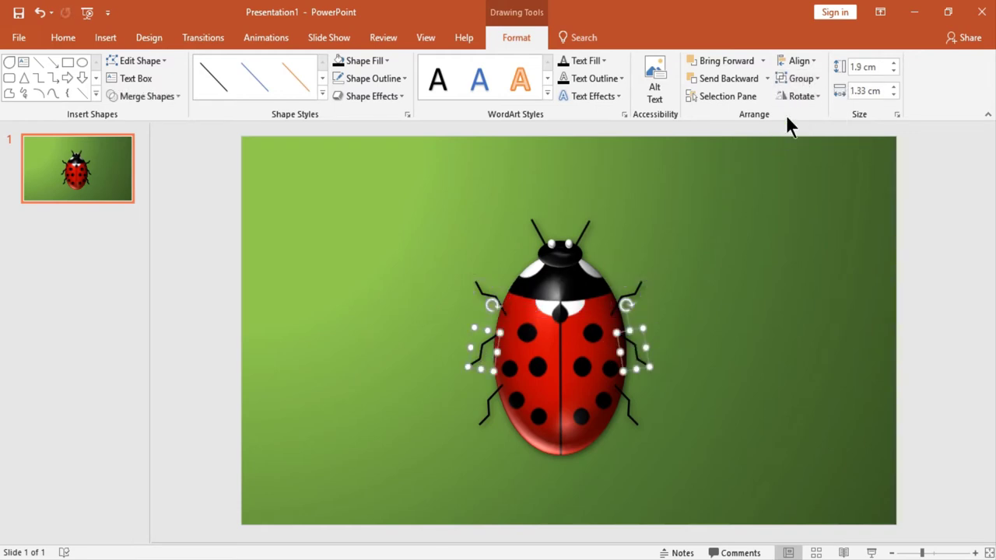
left_click(812, 75)
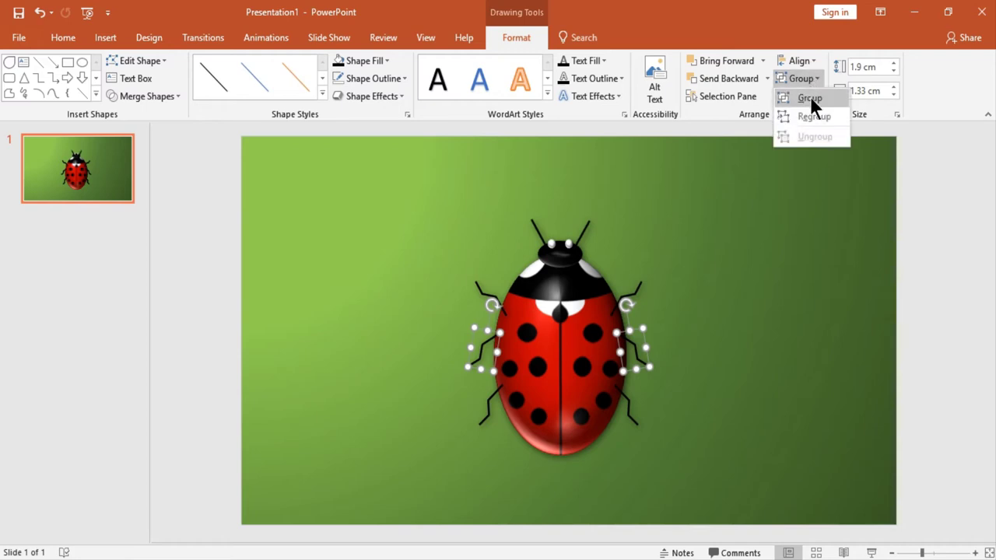
left_click(810, 97)
Group the two lower legs, then marquee-select the whole ladybug.
left_click(487, 415)
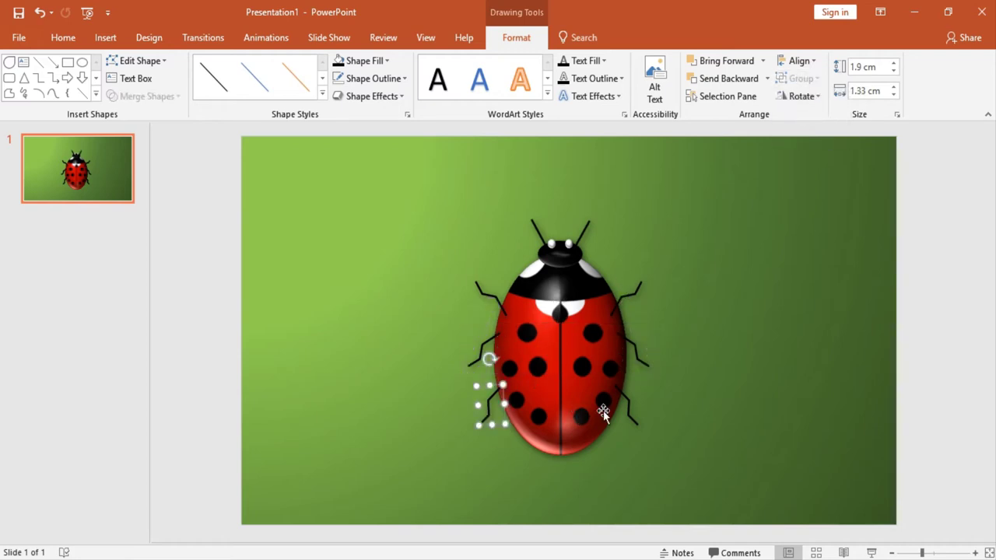
left_click(628, 412, "shift")
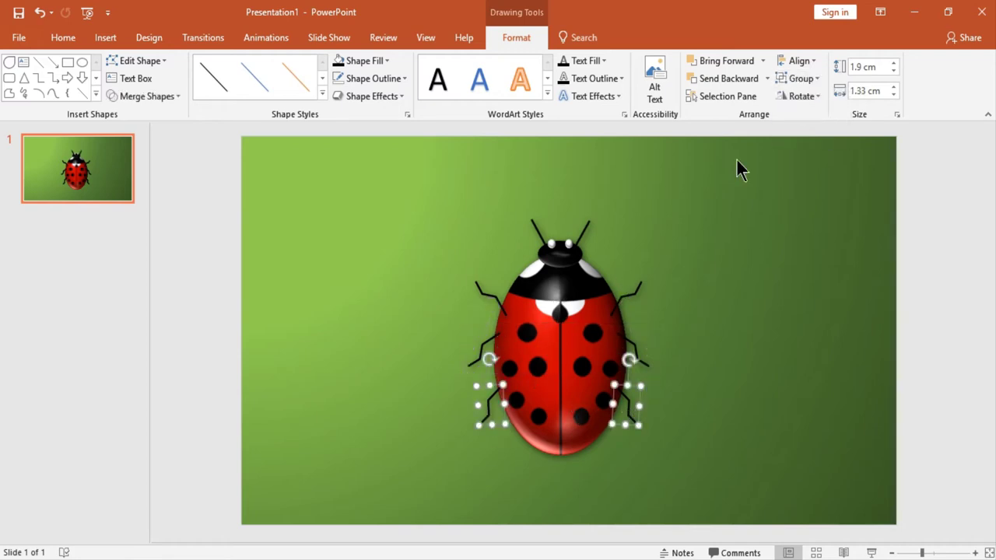
left_click(813, 78)
left_click(810, 96)
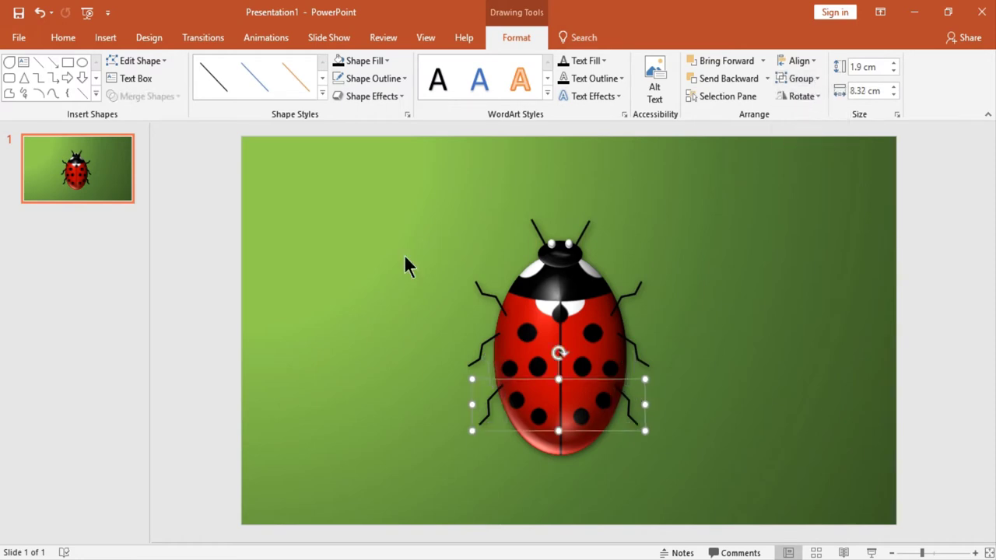
left_click_drag(410, 184, 719, 497)
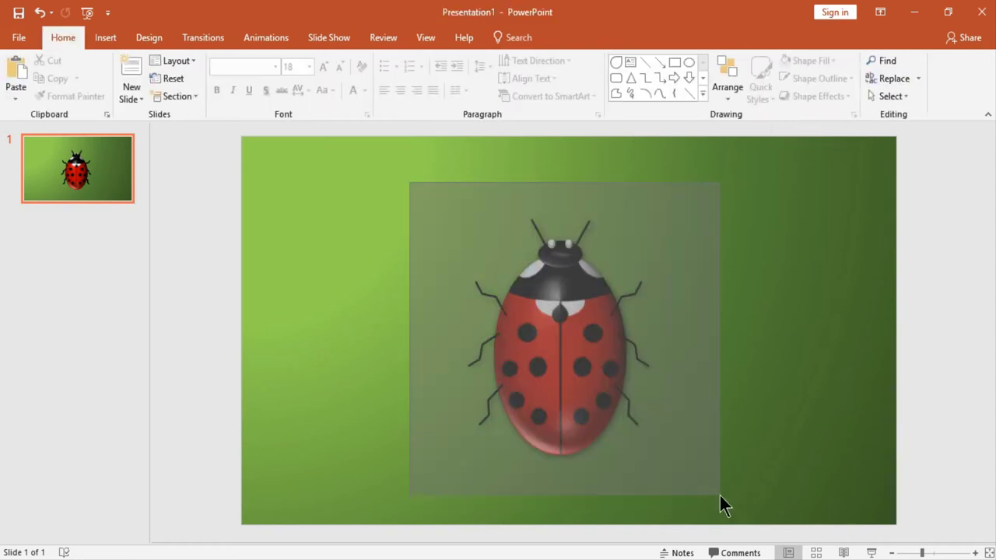
Combine all selected ladybug parts into a single group and reselect it.
left_click(802, 77)
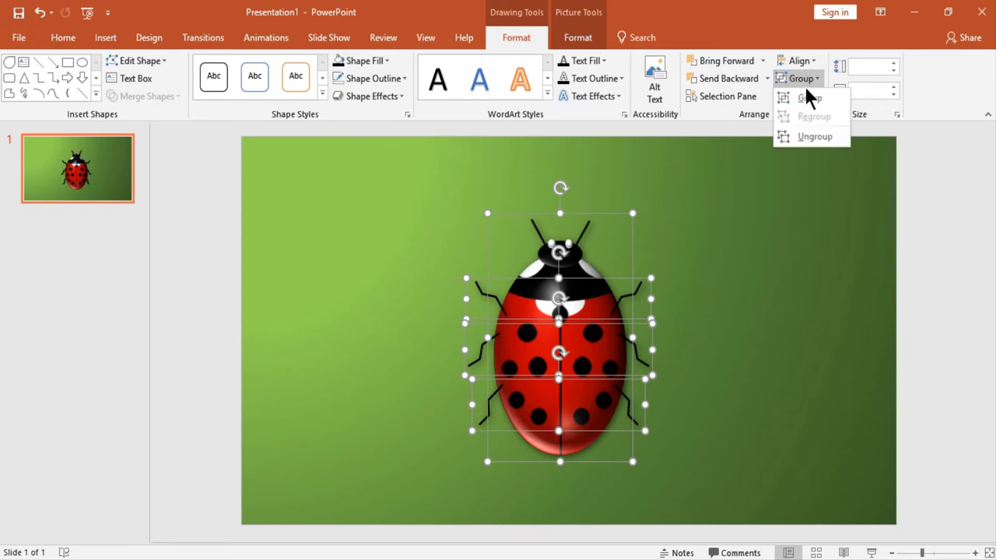
left_click(806, 98)
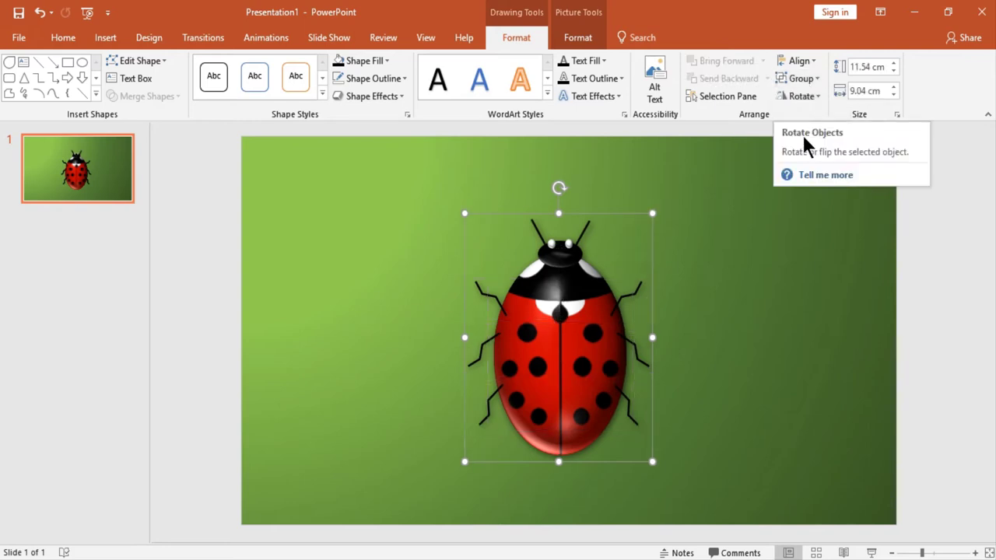
left_click(637, 168)
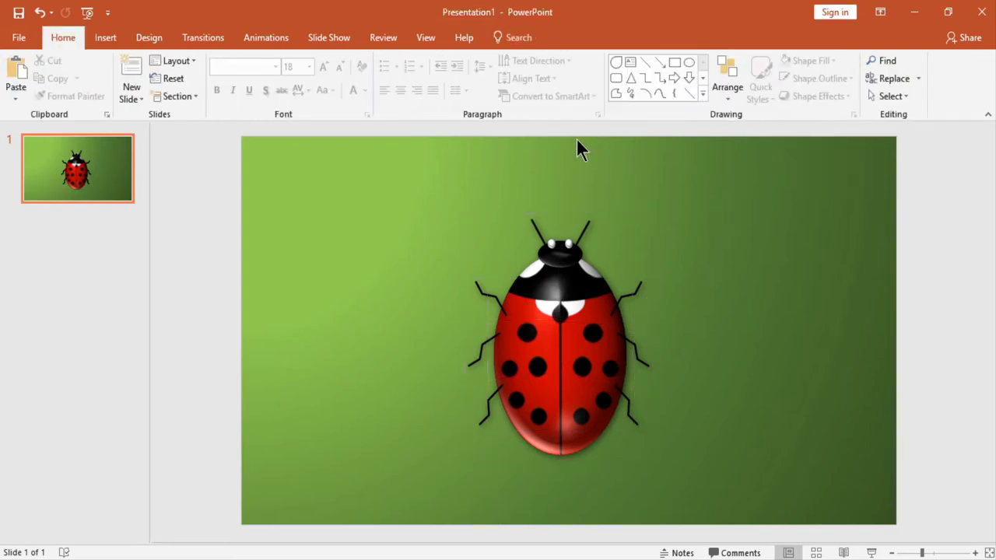
left_click(563, 265)
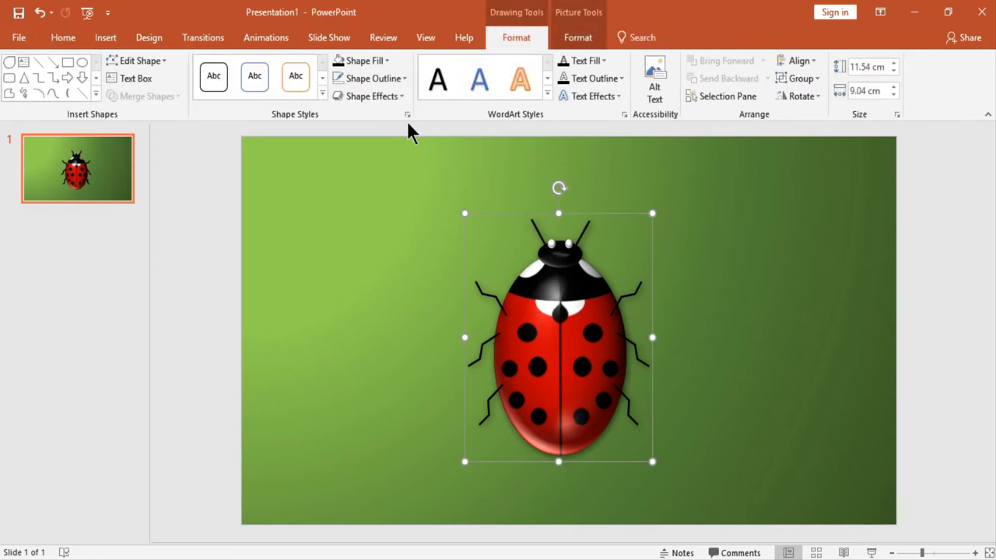
Open the ladybug's 3-D Rotation effects and adjust the X rotation with the spinner arrows.
left_click(407, 115)
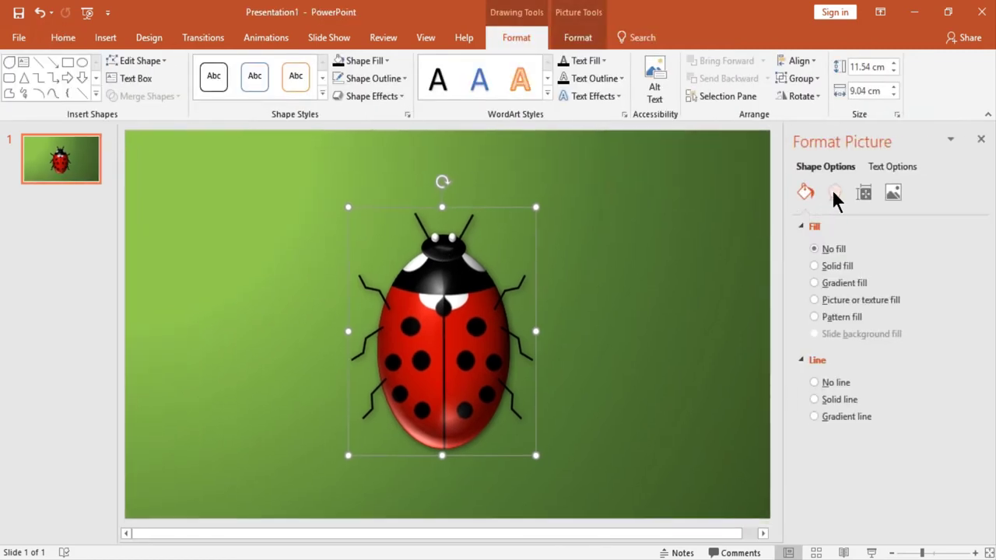
left_click(832, 191)
left_click(834, 225)
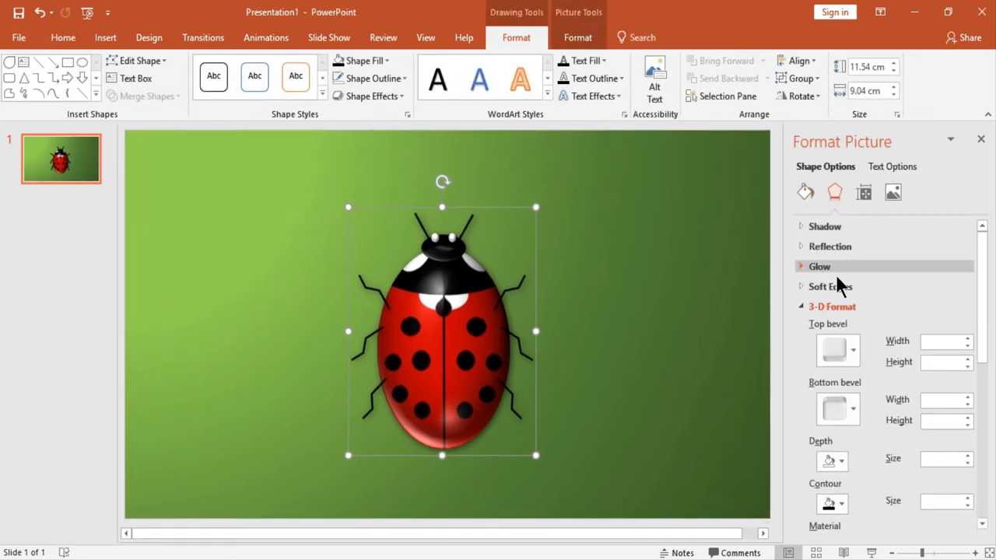
left_click(840, 308)
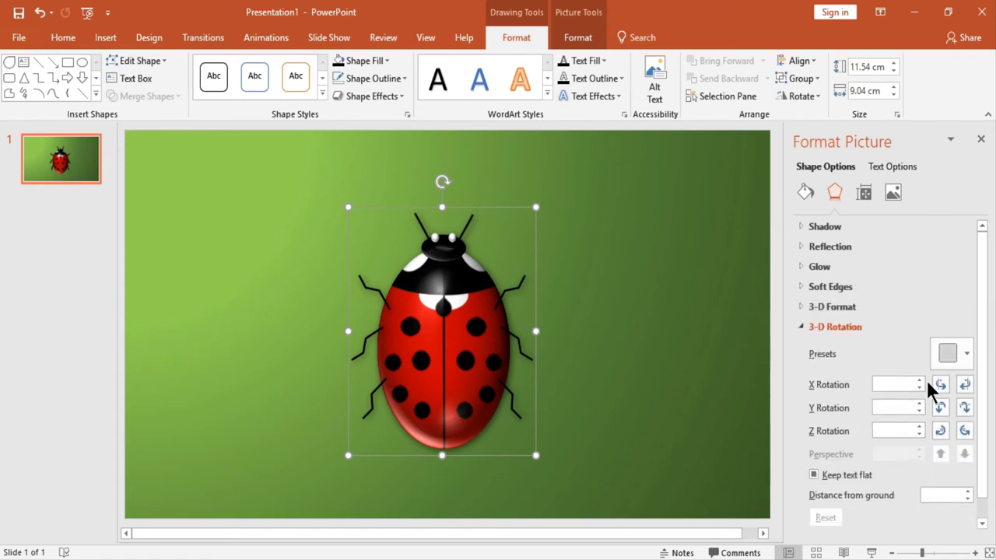
left_click(939, 384)
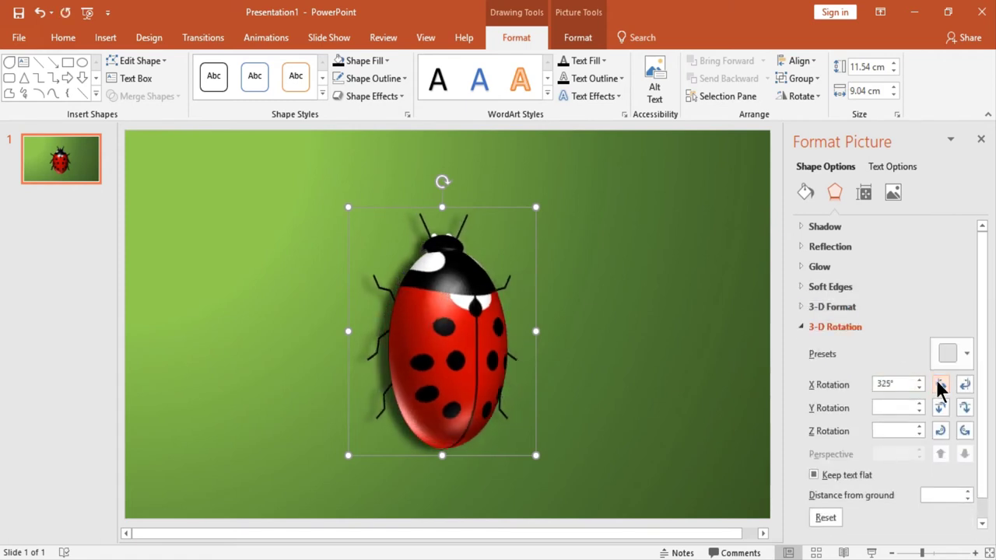
left_click(940, 384)
left_click(940, 383)
left_click(939, 384)
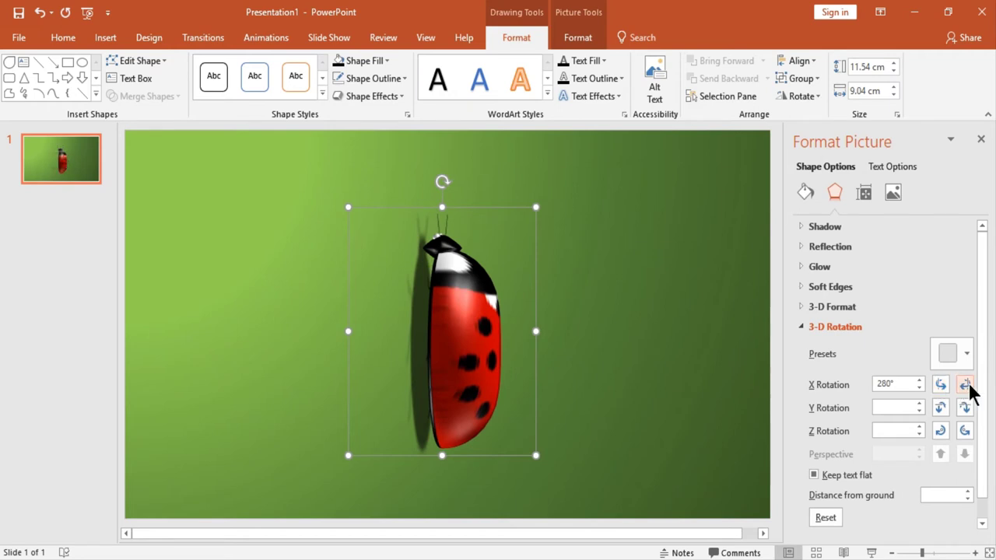
left_click(965, 385)
left_click(965, 384)
left_click(965, 385)
left_click(965, 385)
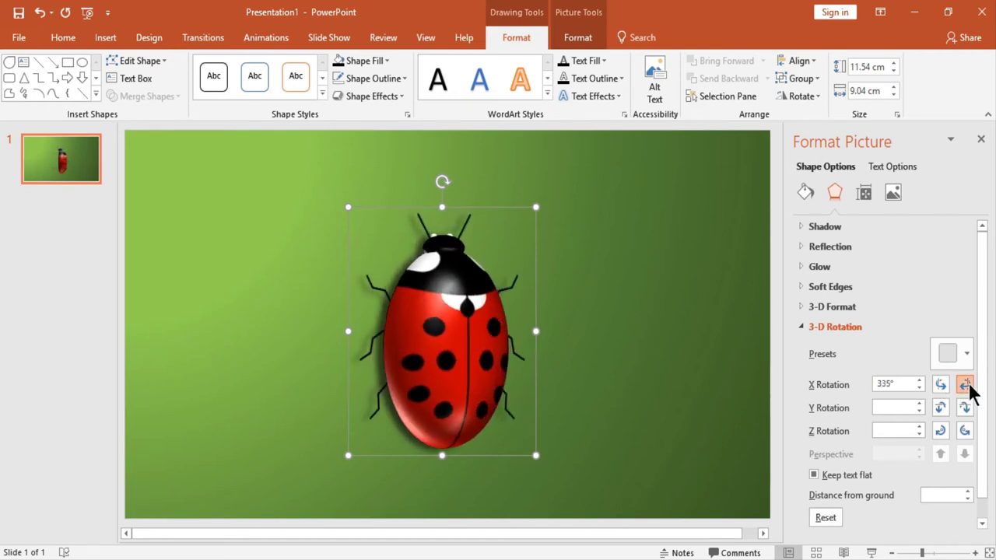
left_click(965, 384)
left_click(965, 384)
left_click(965, 385)
left_click(965, 384)
left_click(965, 384)
left_click(965, 385)
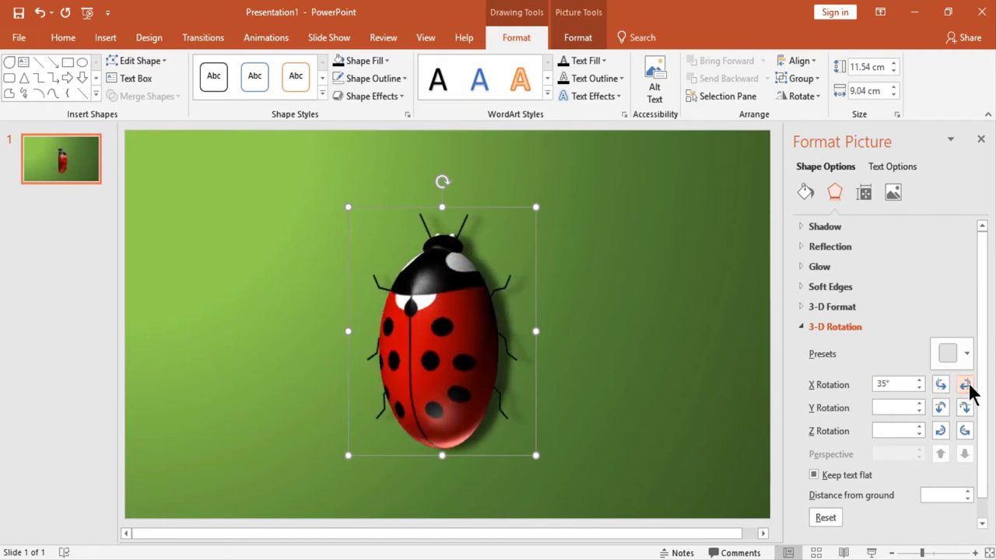
left_click(966, 387)
left_click(967, 387)
left_click(967, 388)
left_click(966, 388)
left_click(965, 388)
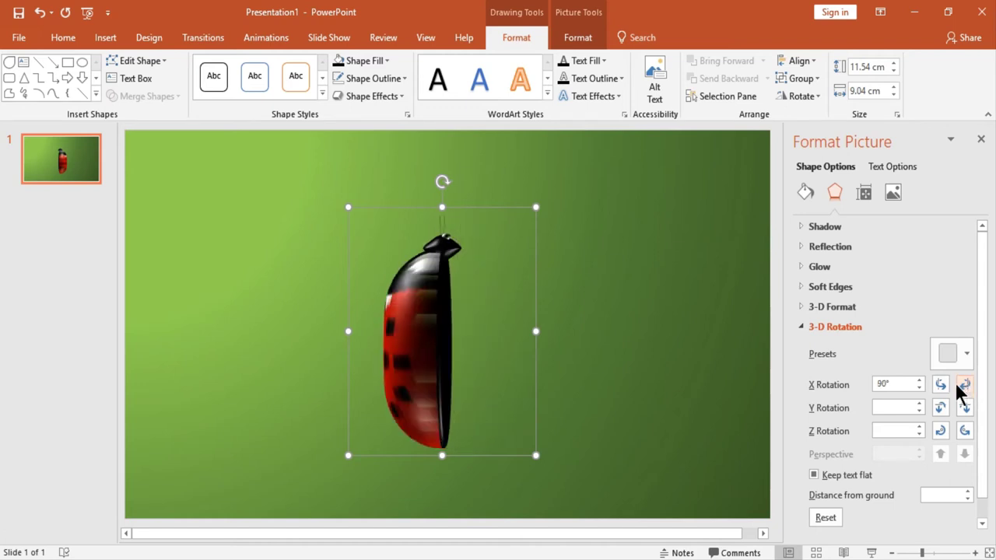
Enter 3-D rotation values X 20° and Y 10°, leaving Z at 0°.
left_click(940, 385)
left_click(941, 385)
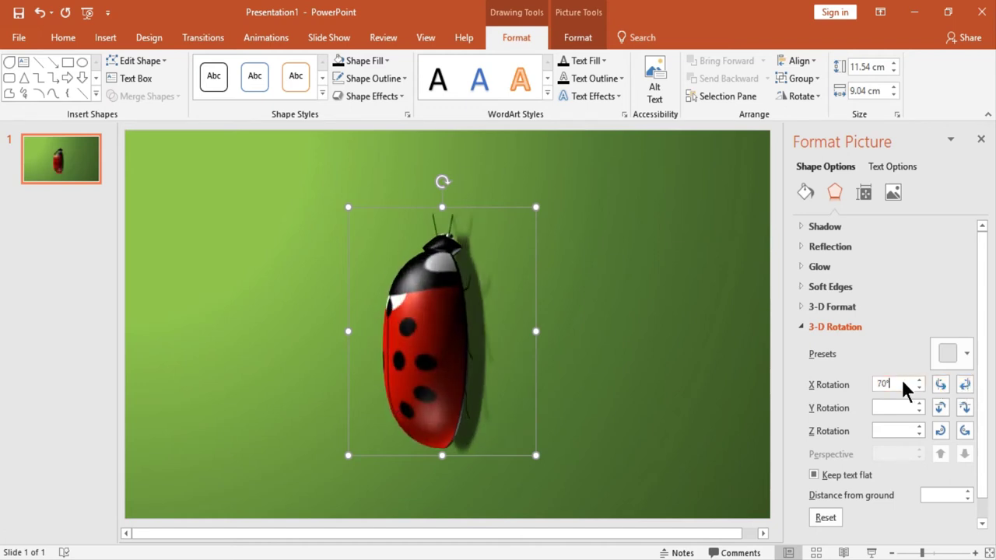
key("BackSpace")
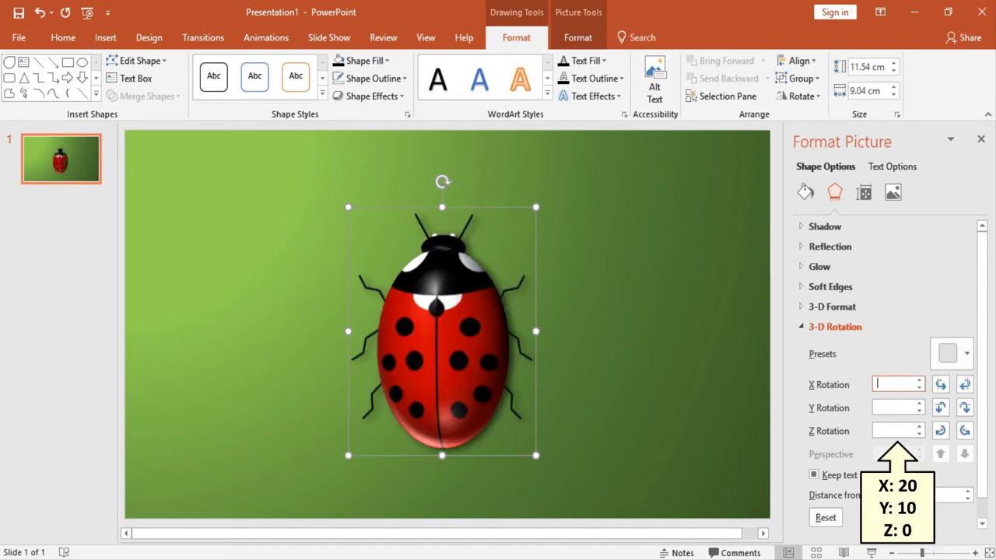
type("20")
key("Return")
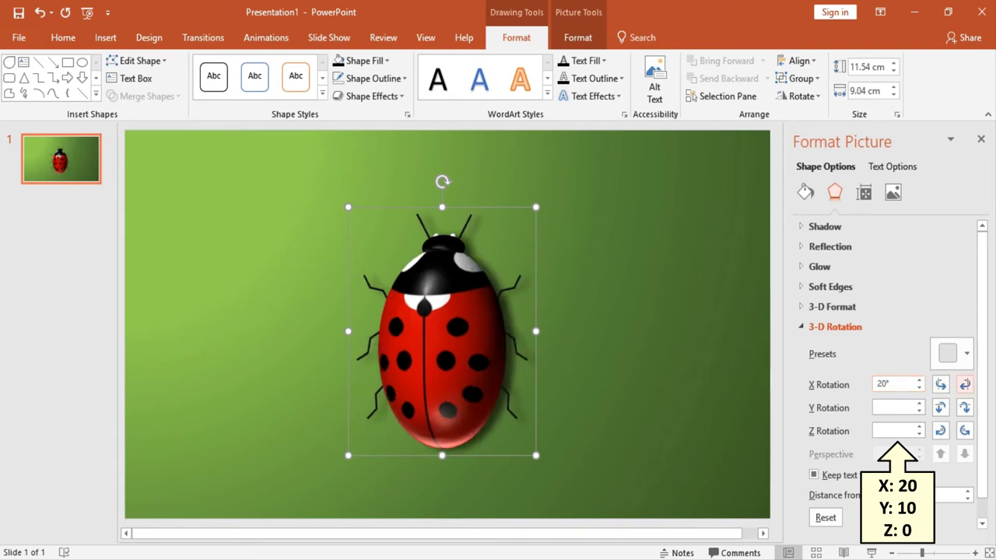
key("Tab")
type("10")
key("Return")
key("Tab")
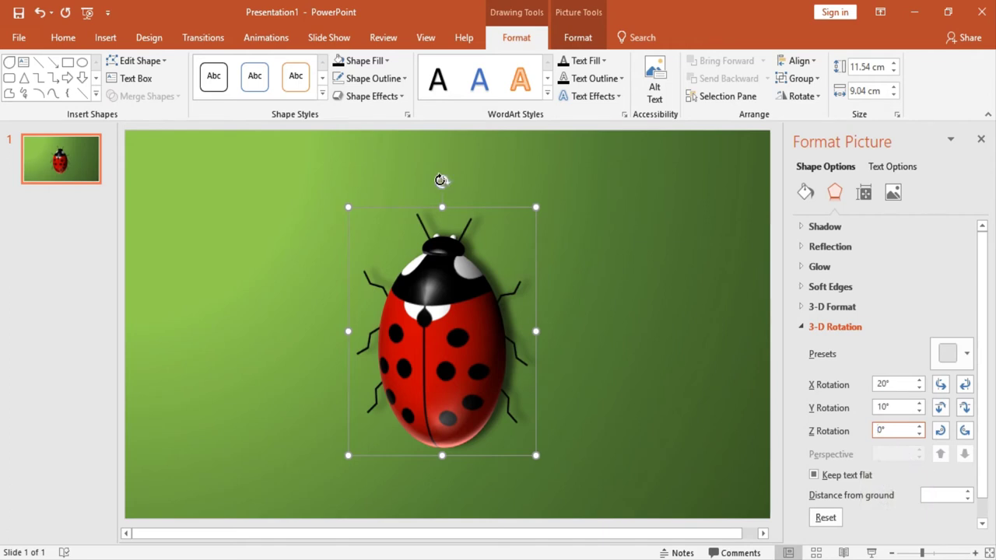
Rotate the ladybug diagonally, align it center and middle on the slide, then deselect.
left_click_drag(442, 181, 534, 263)
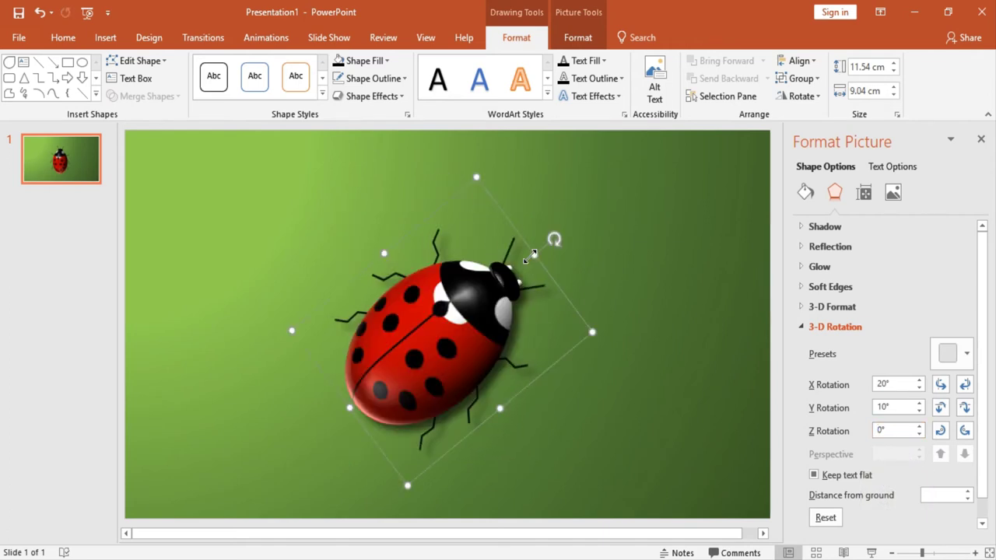
left_click_drag(480, 309, 486, 299)
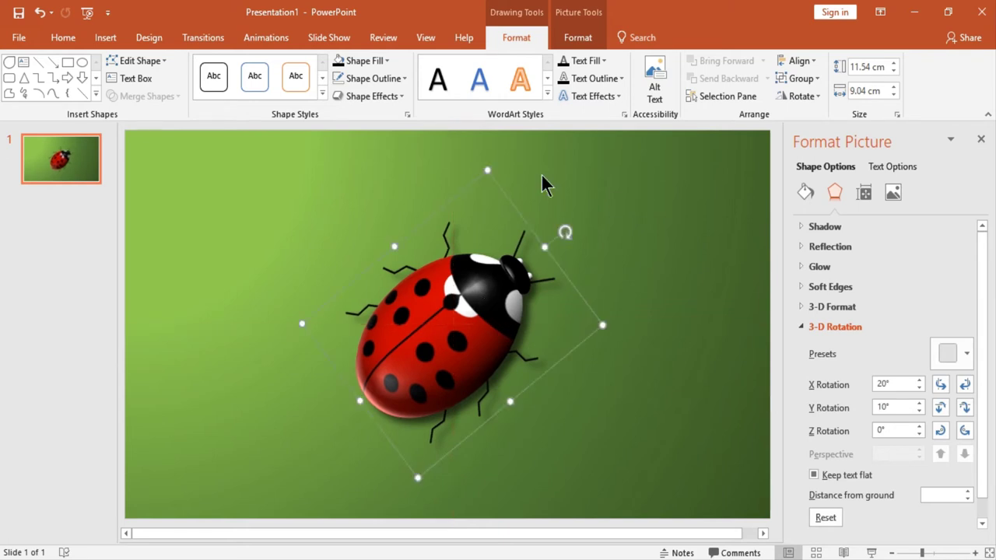
left_click(793, 62)
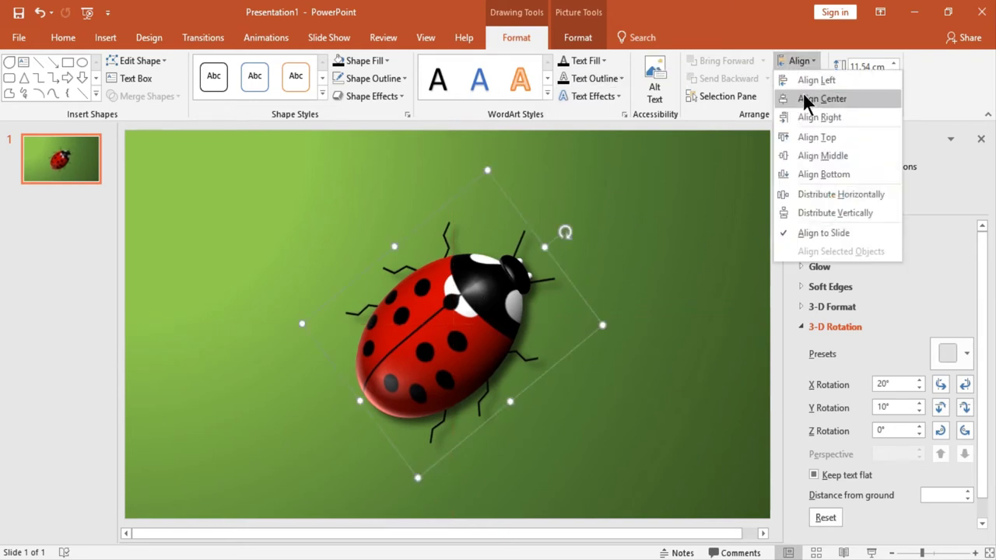
left_click(802, 99)
left_click(804, 60)
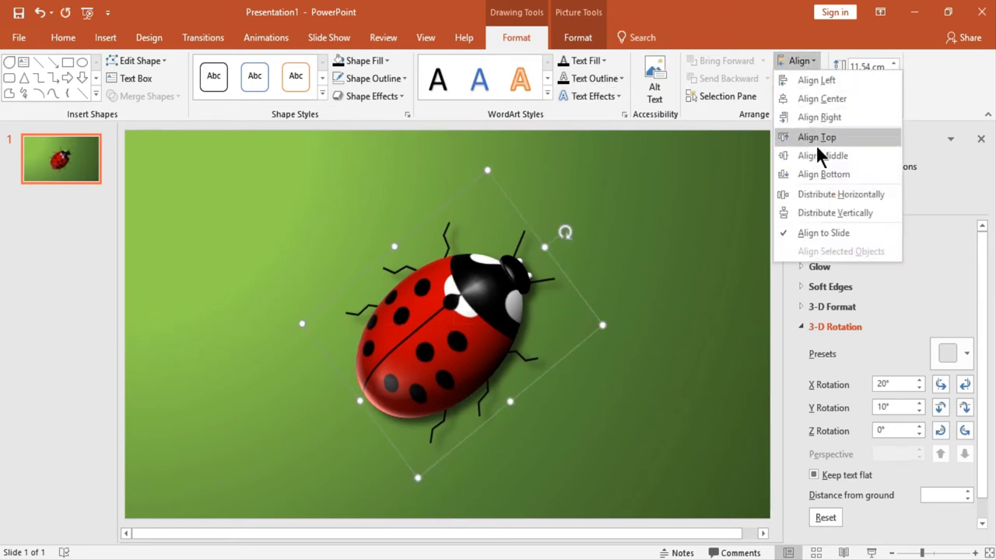
left_click(817, 154)
left_click(708, 253)
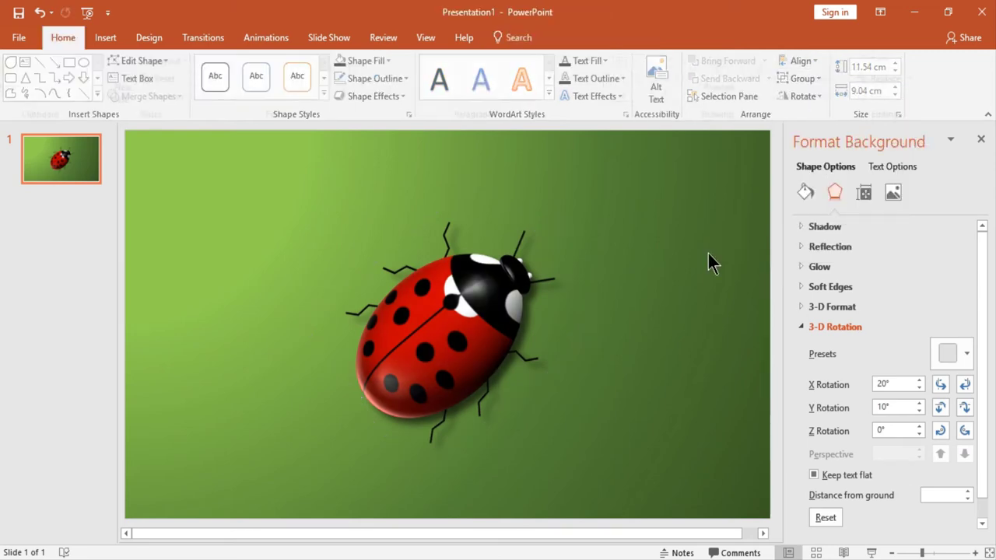
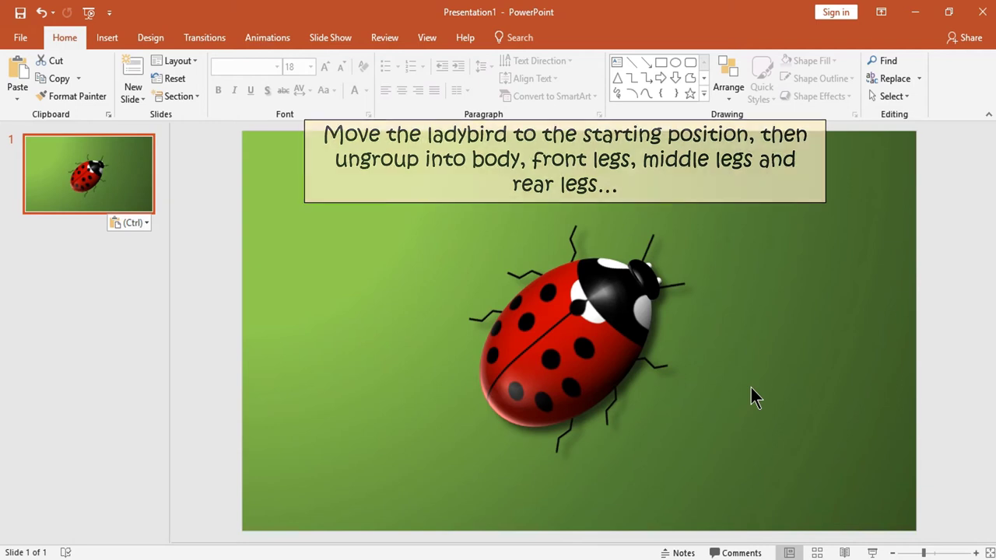
Move the ladybird to the lower-left of the slide and rotate it to face the upper right.
left_click_drag(572, 333, 391, 391)
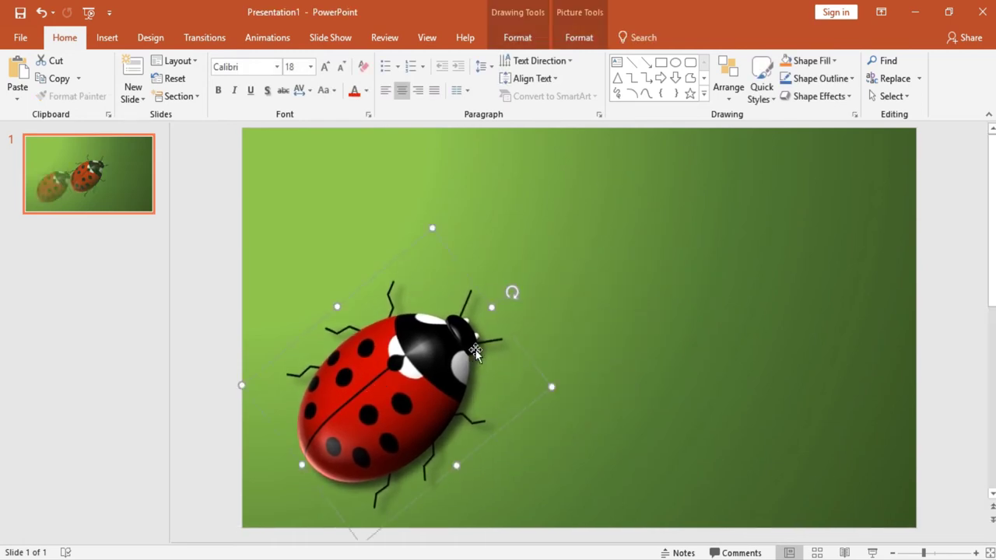
left_click_drag(513, 289, 528, 340)
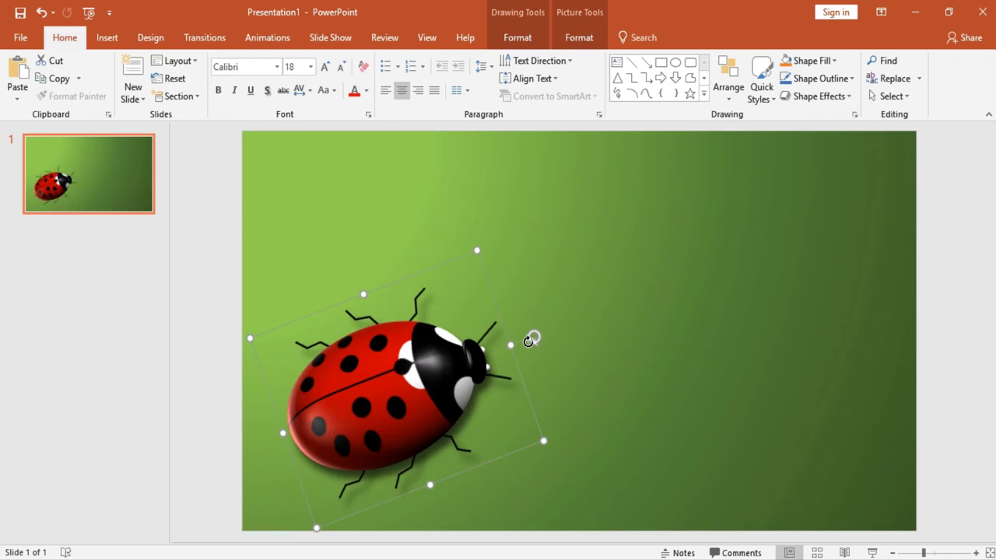
left_click(404, 402)
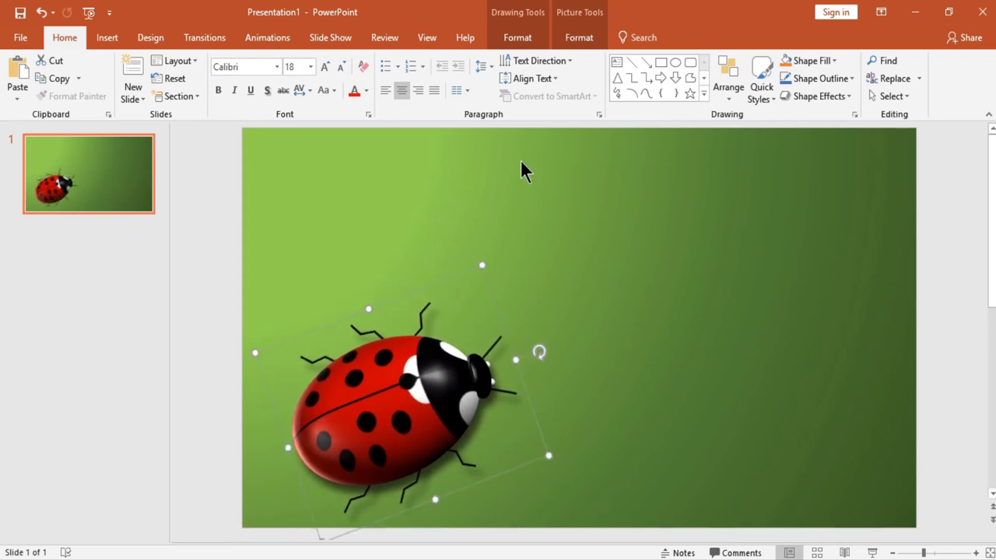
Ungroup the ladybird and bring its body forward twice so it covers the legs.
left_click(527, 35)
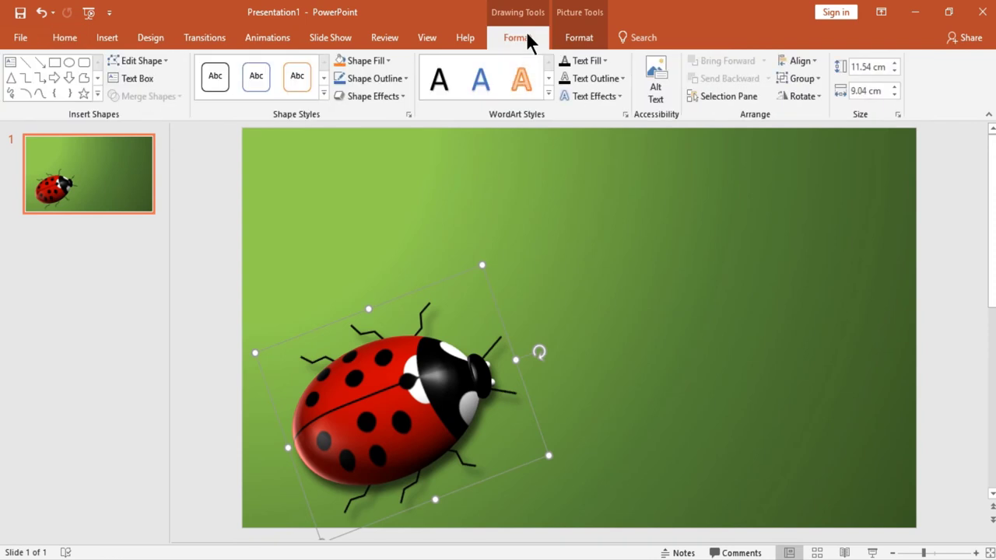
left_click(803, 84)
left_click(807, 137)
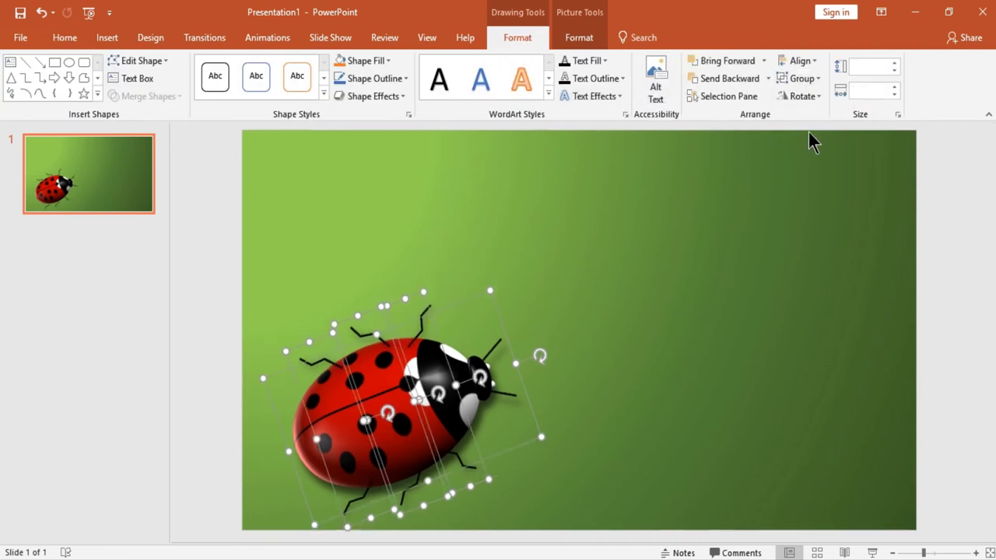
left_click(651, 285)
left_click(471, 367)
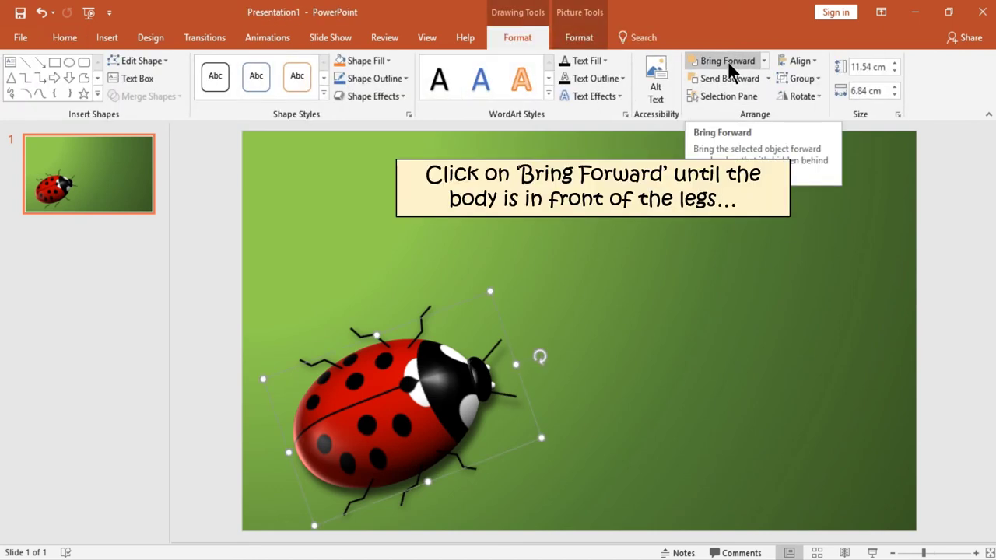
left_click(727, 60)
left_click(728, 61)
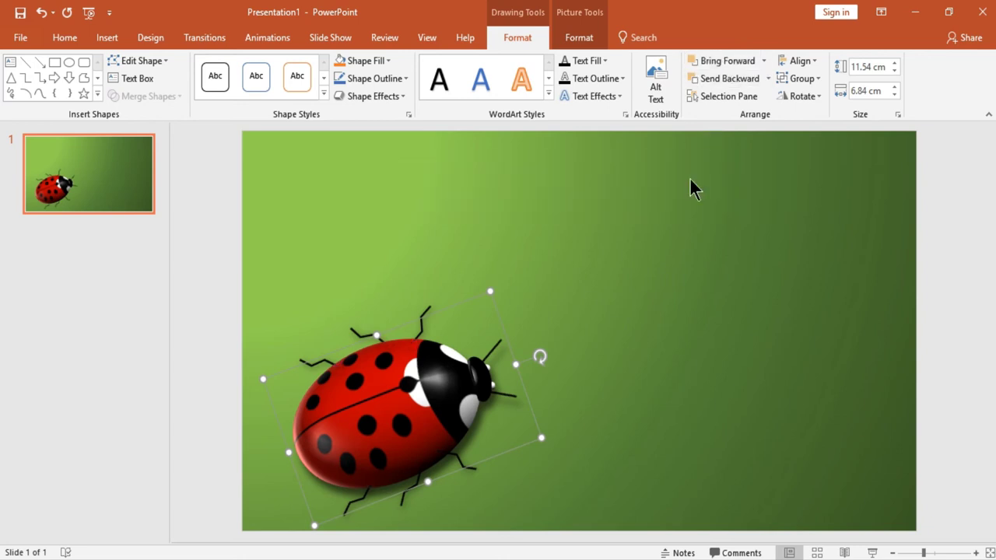
left_click(643, 222)
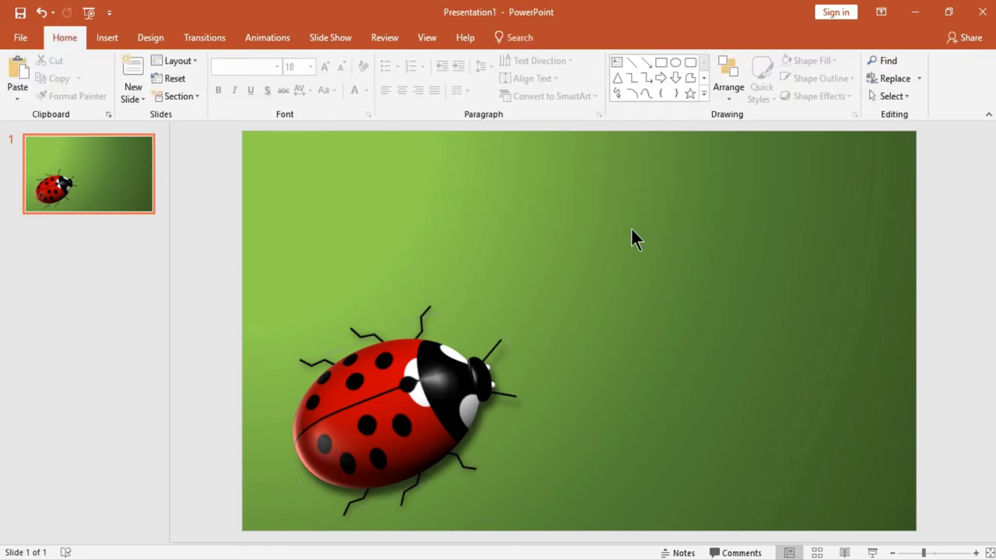
Apply the Blink emphasis effect to the three leg groups and show the Animation Pane.
left_click(417, 325)
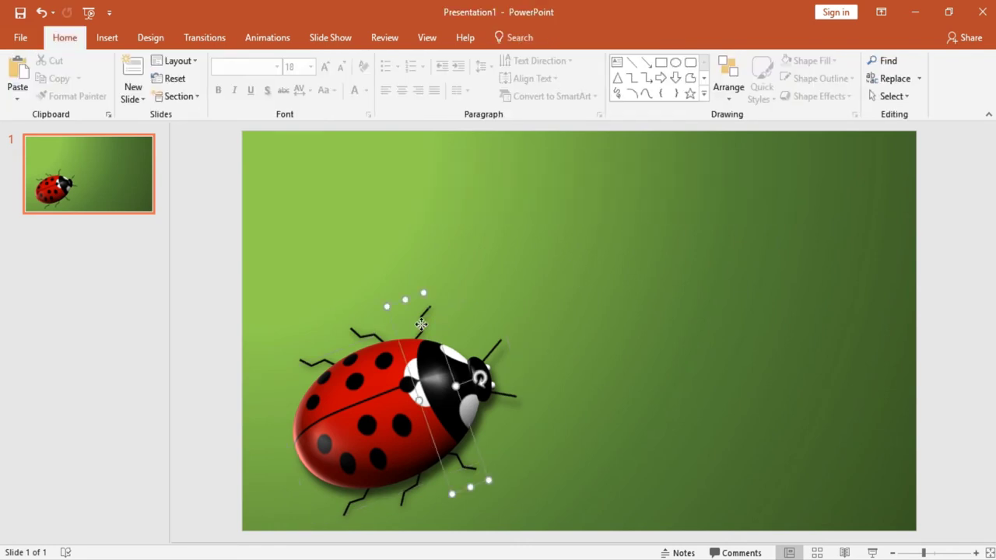
left_click(378, 336, "shift")
left_click(319, 363, "shift")
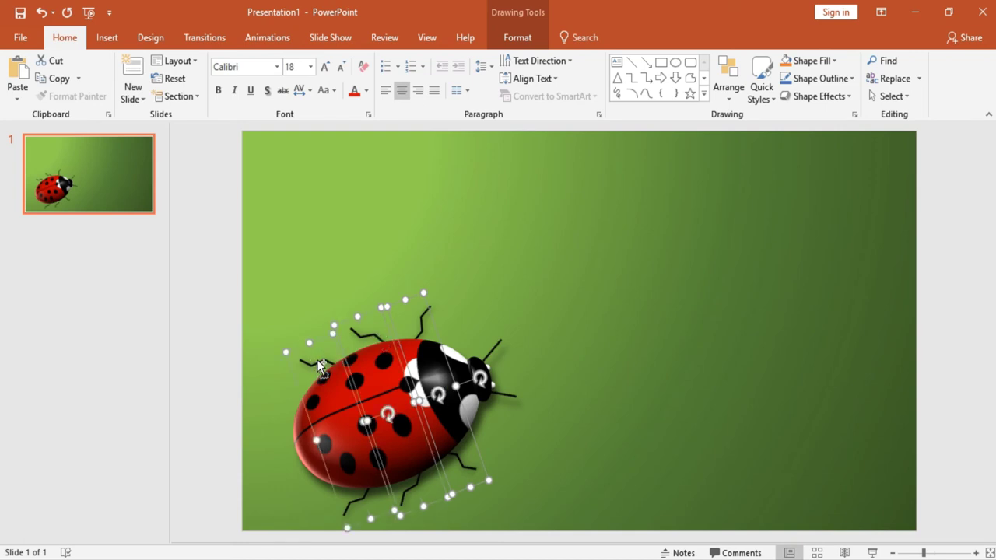
left_click(280, 38)
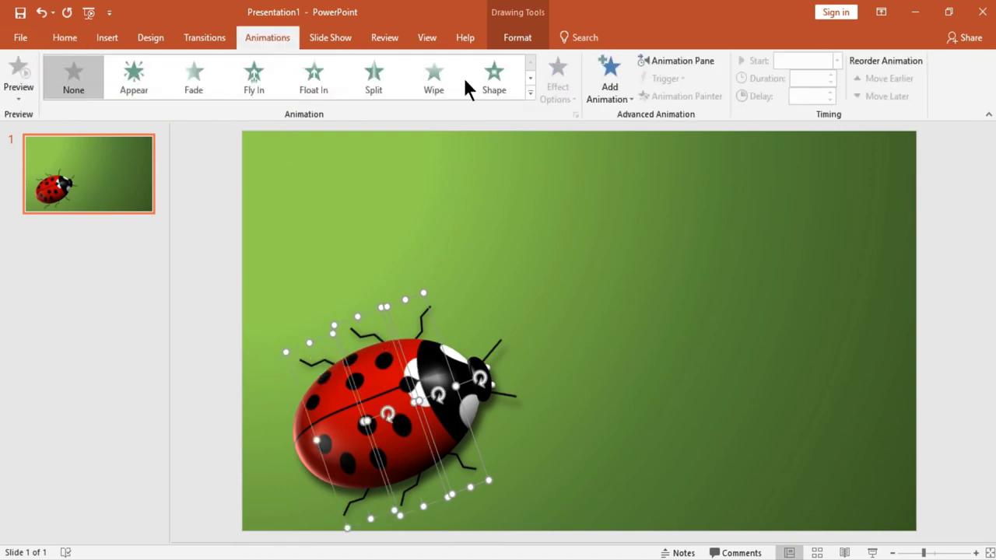
left_click(529, 93)
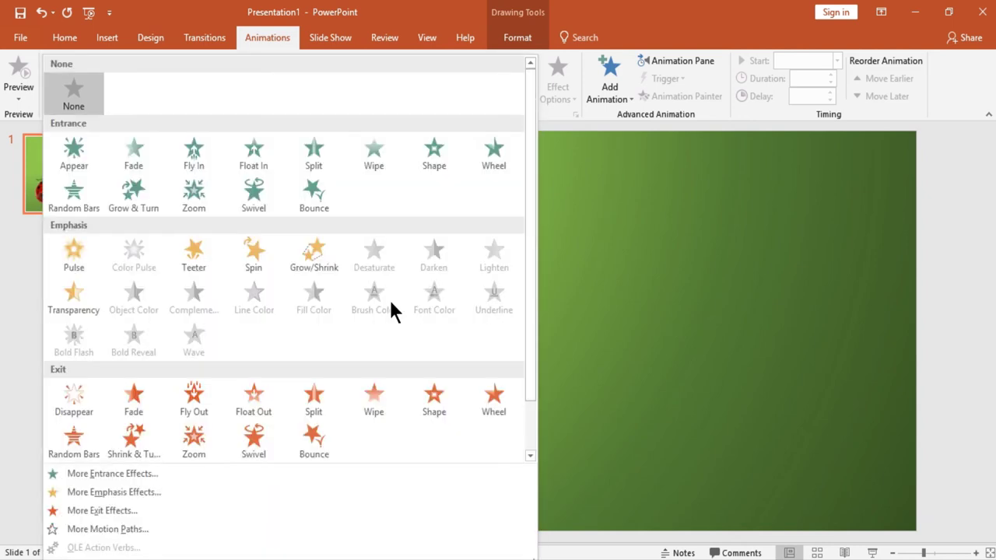
left_click(134, 490)
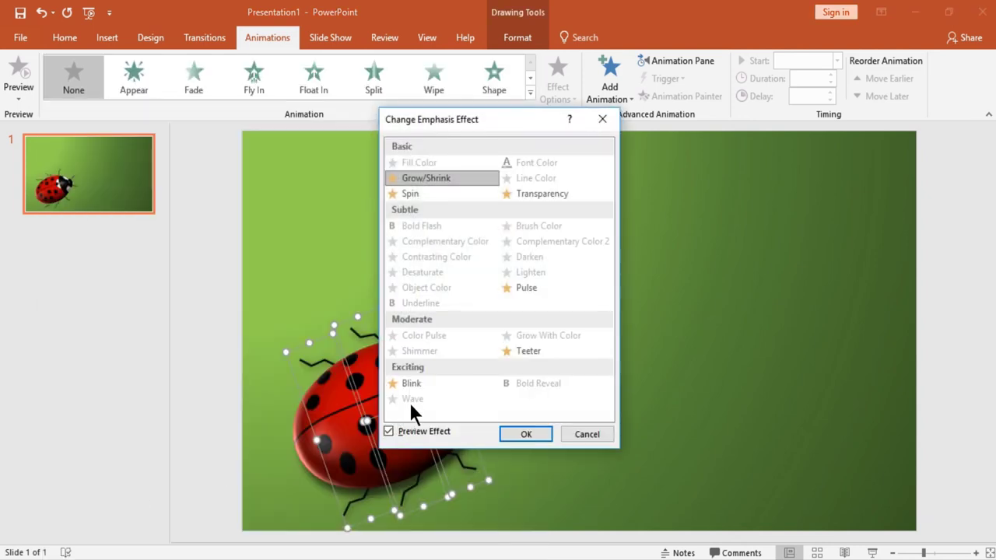
left_click(416, 381)
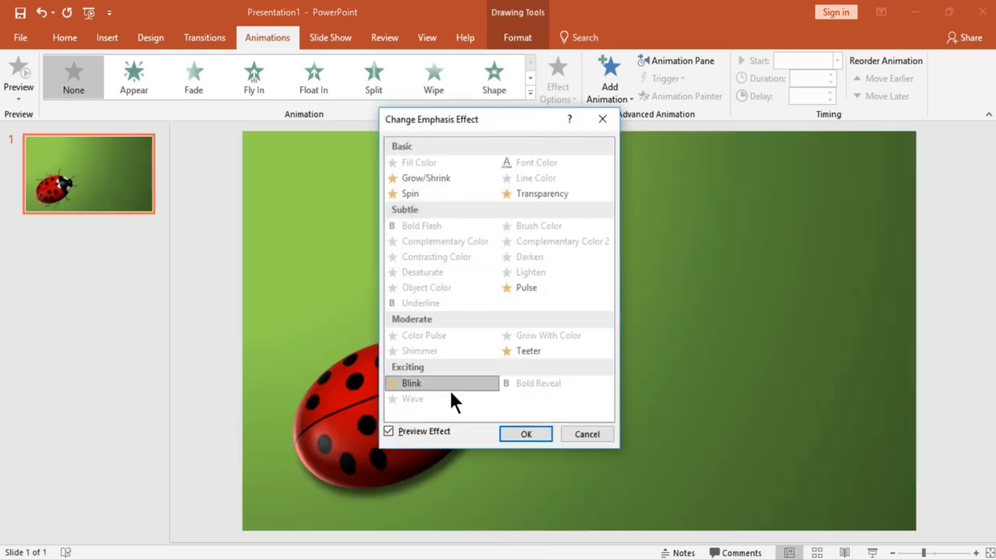
left_click(514, 430)
left_click(698, 61)
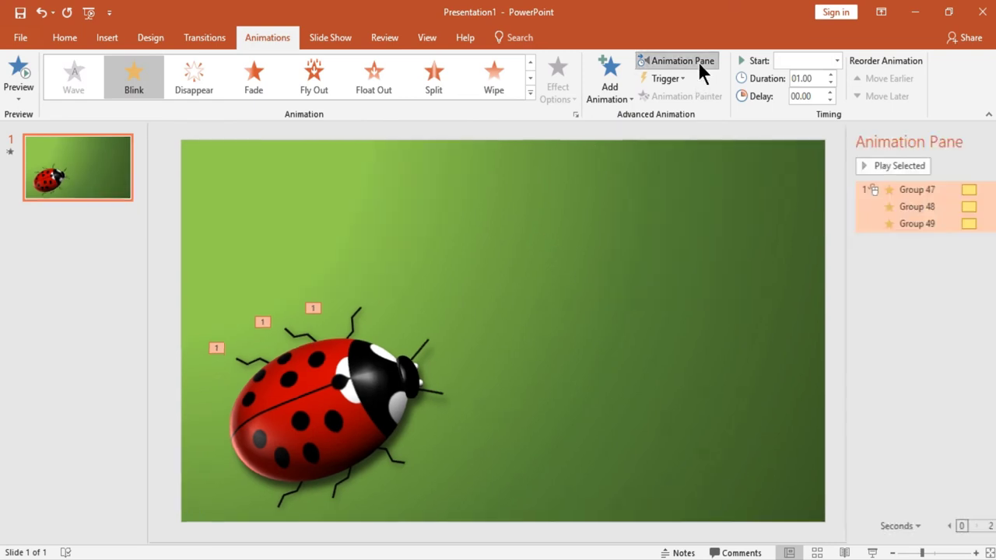
Set the Group 47 and 49 blinks to start With Previous, 0.5 s delay, repeating 5 times.
left_click(555, 333)
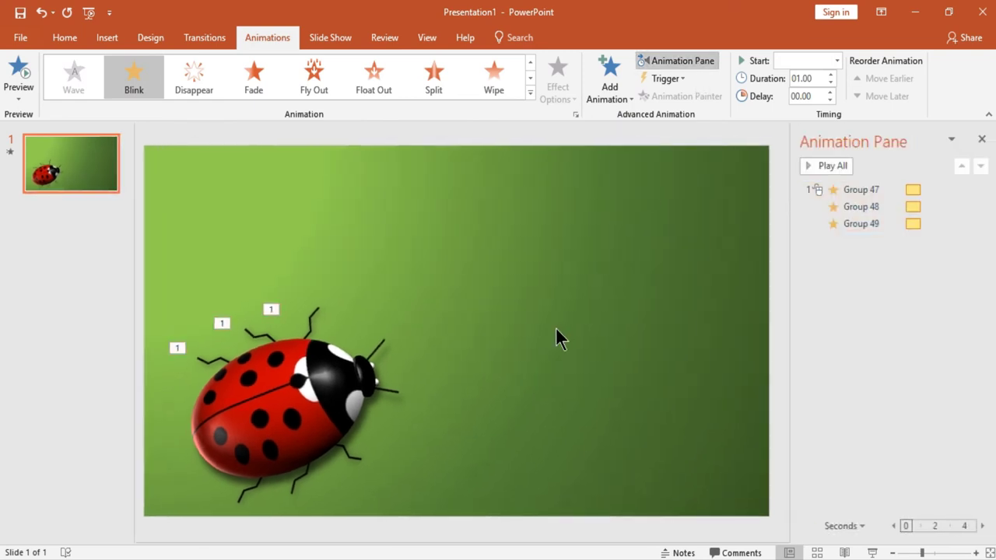
left_click(309, 315)
left_click(216, 360, "shift")
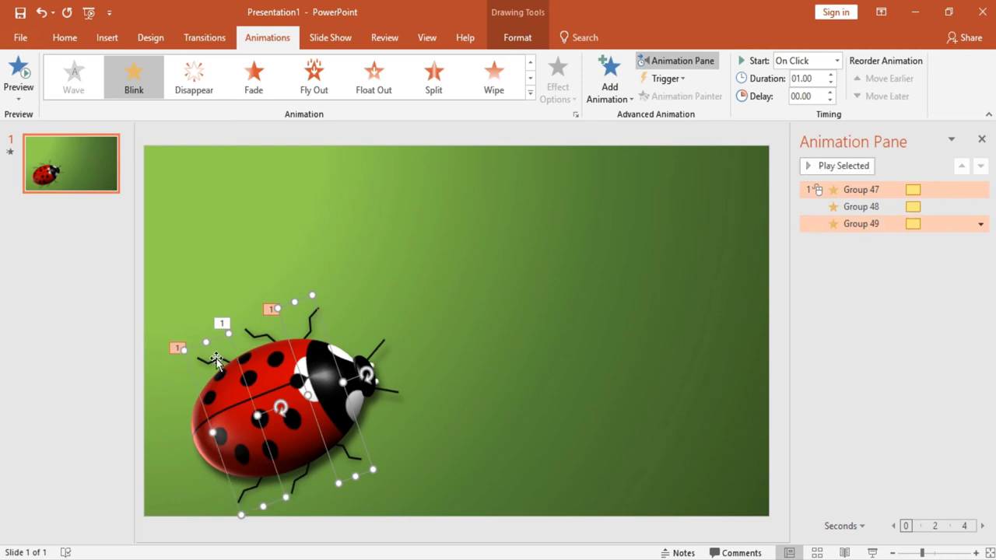
left_click(980, 224)
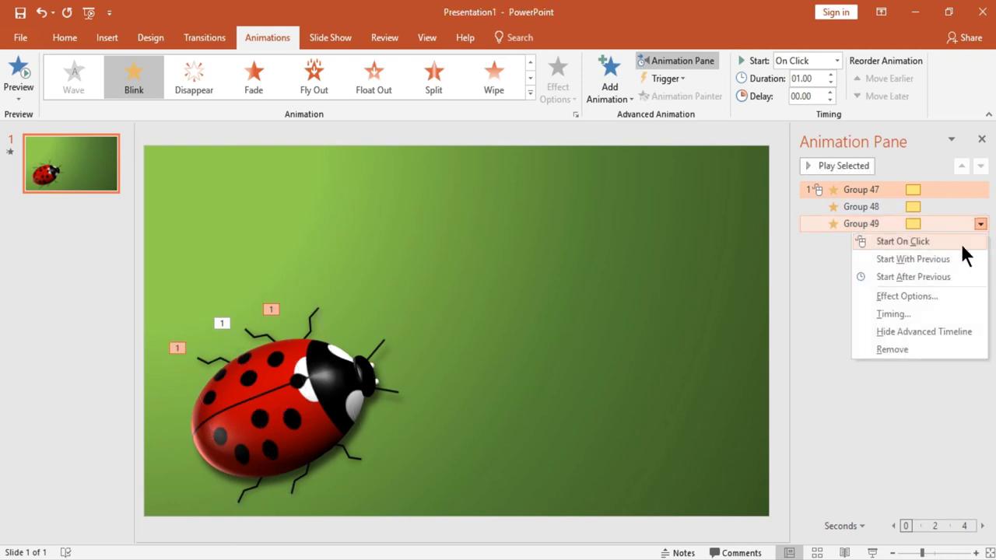
left_click(918, 312)
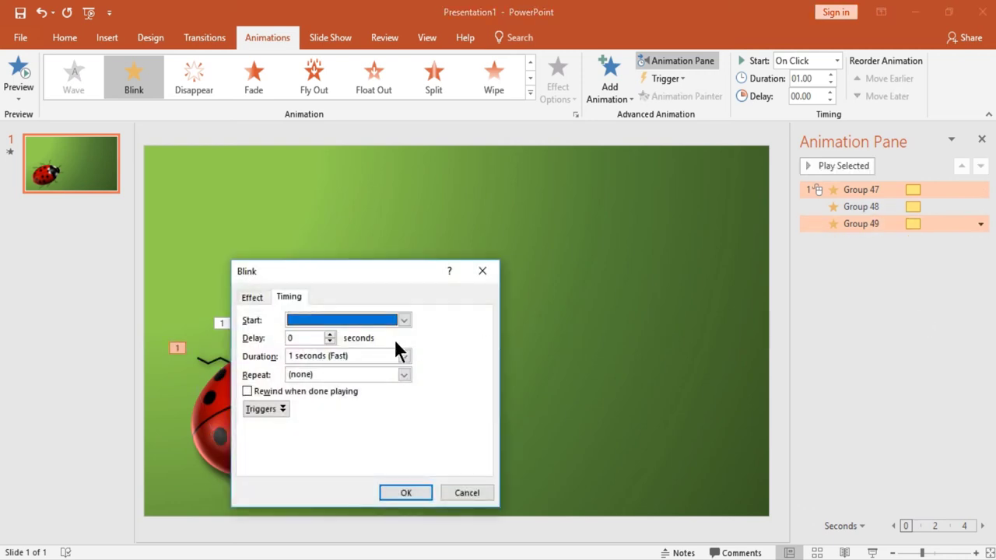
left_click(403, 320)
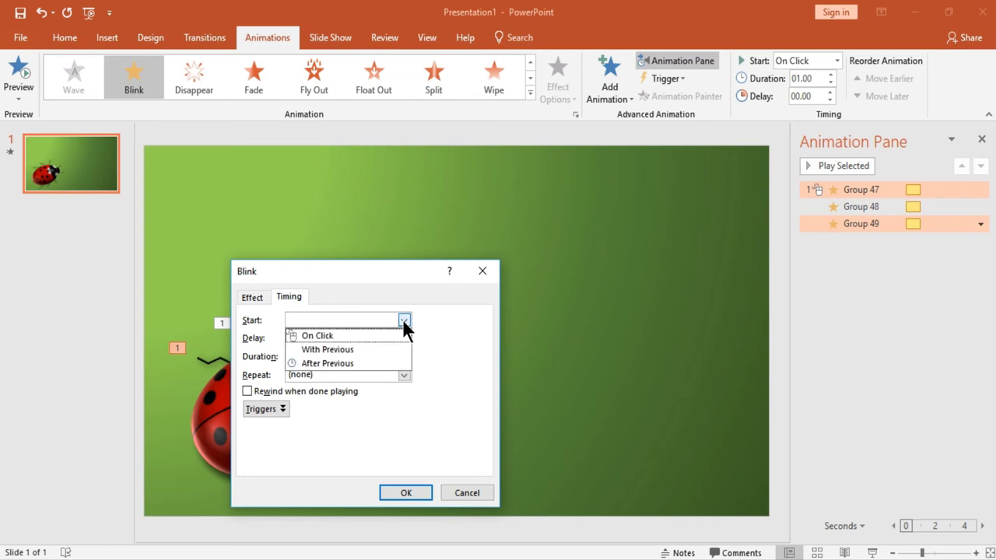
left_click(369, 350)
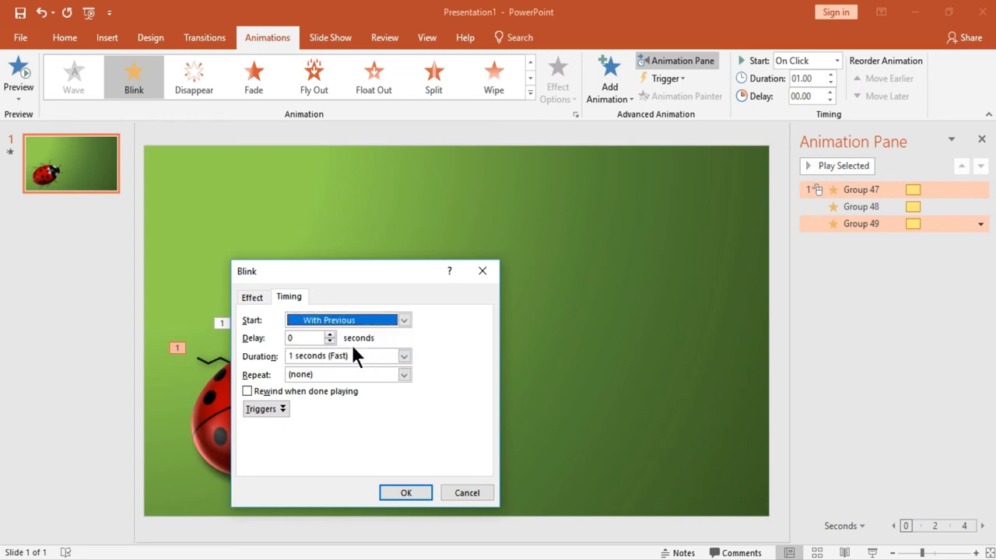
left_click(311, 336)
type(".5")
key("Tab")
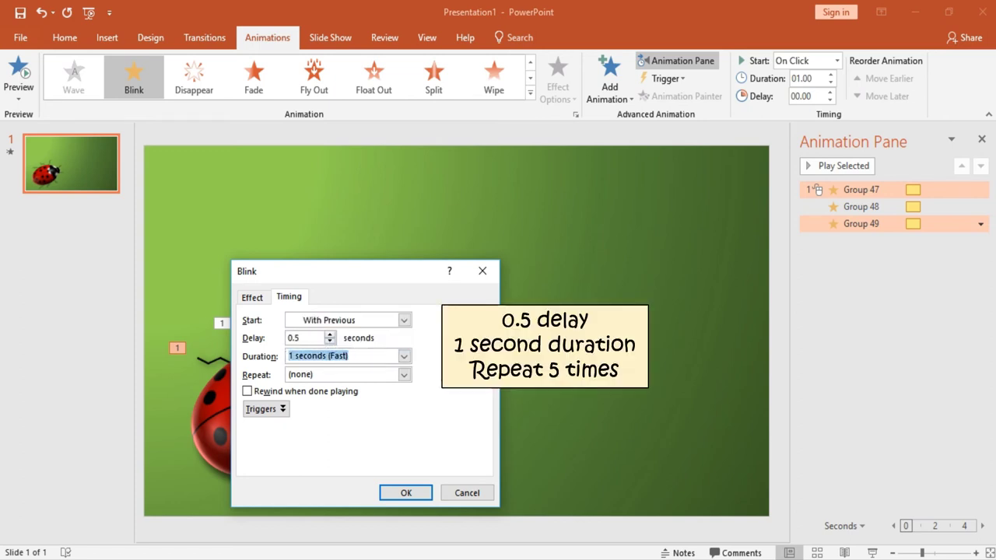
left_click(313, 375)
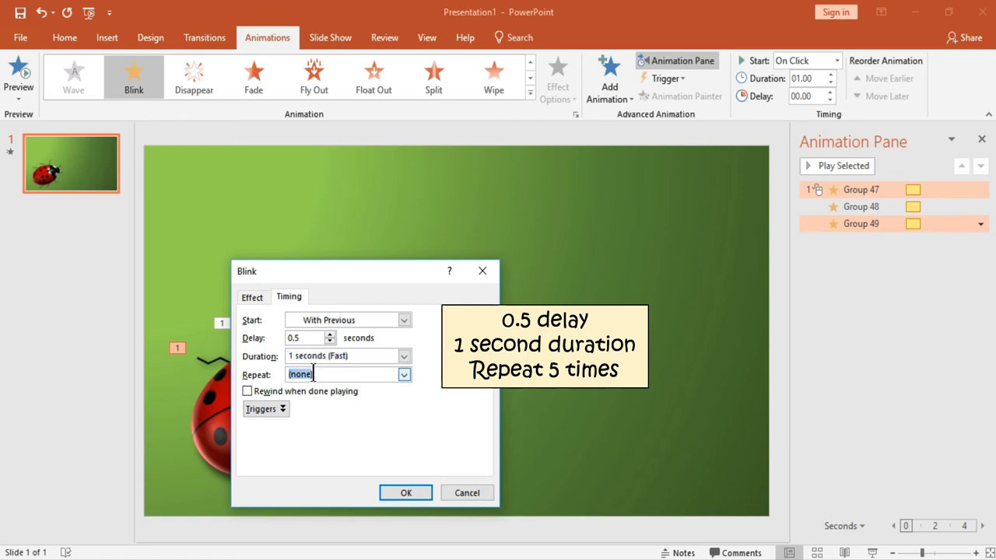
type("5")
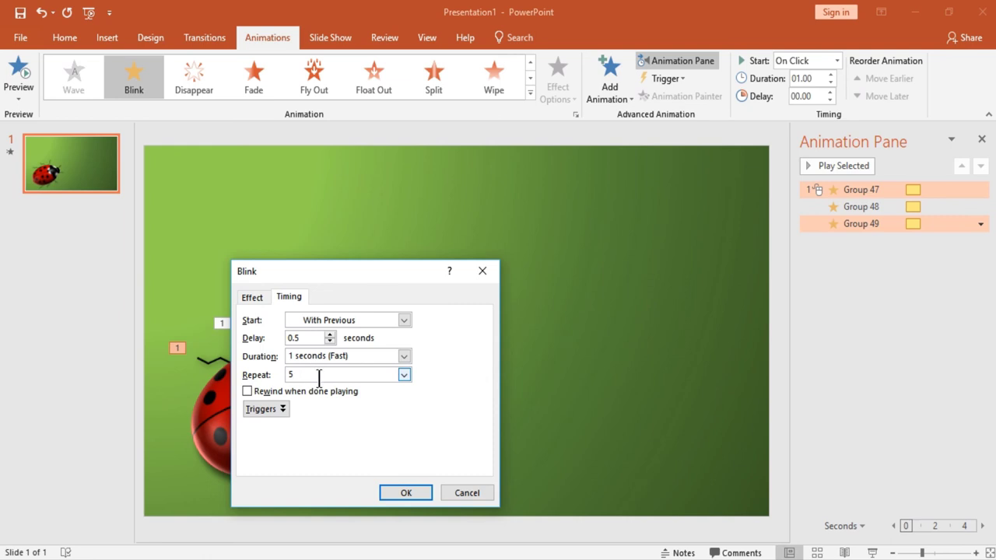
left_click(396, 489)
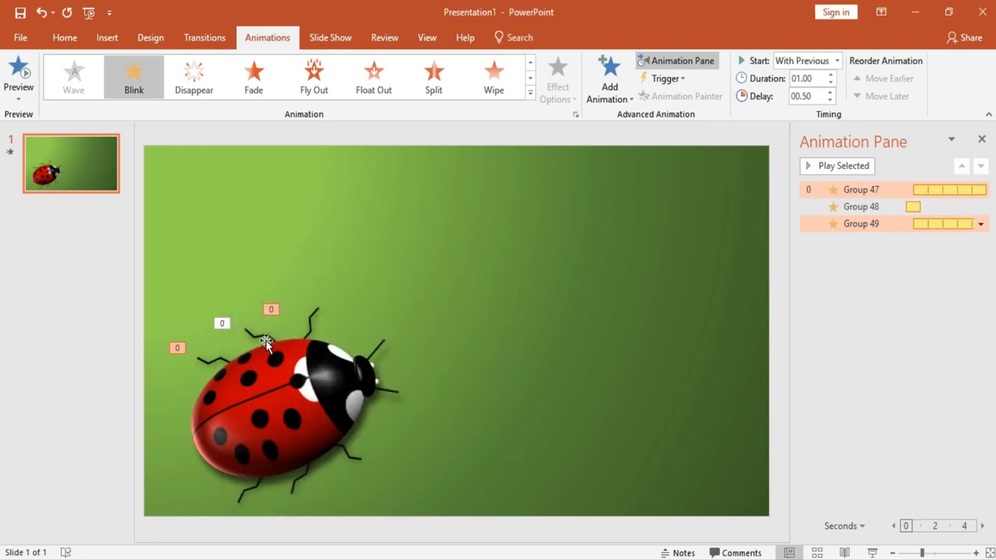
Give the Group 48 blink a 0.5 s delay, 0.5 s duration and 10 repeats.
left_click(266, 342)
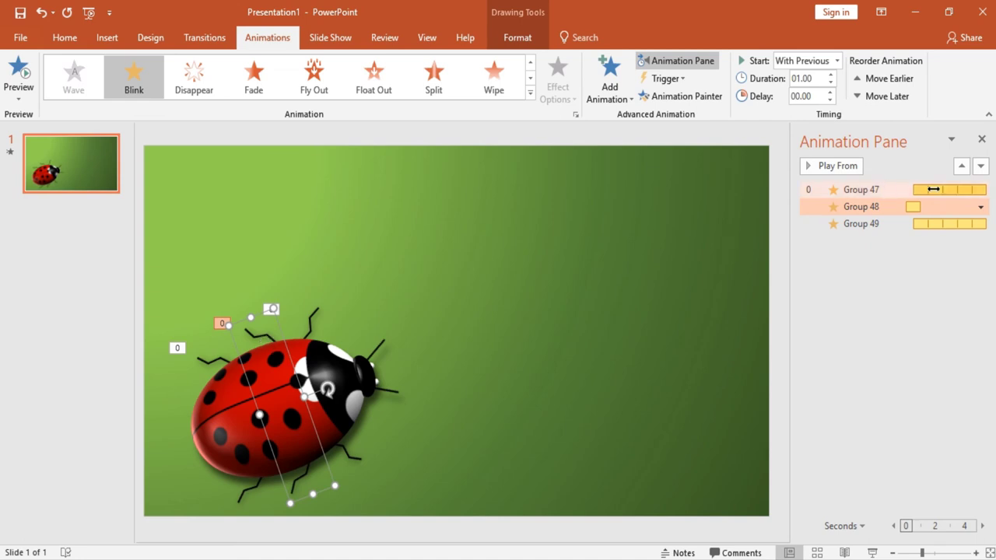
left_click(981, 207)
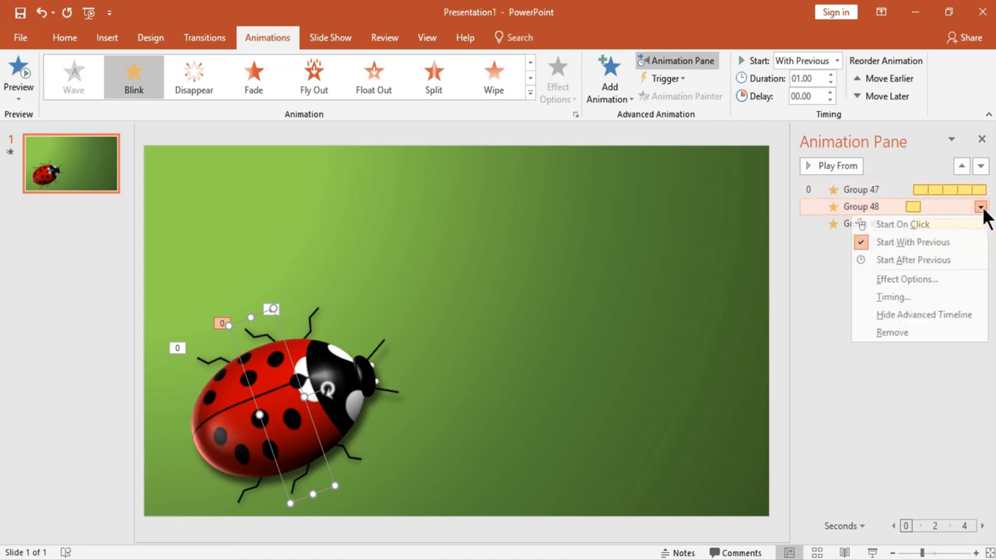
left_click(920, 299)
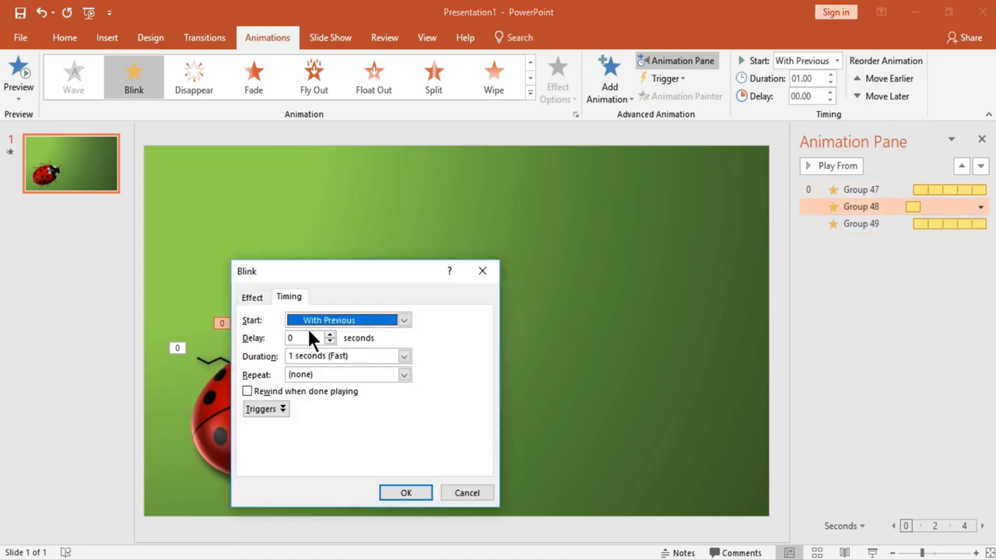
left_click(309, 338)
type(".5")
key("Tab")
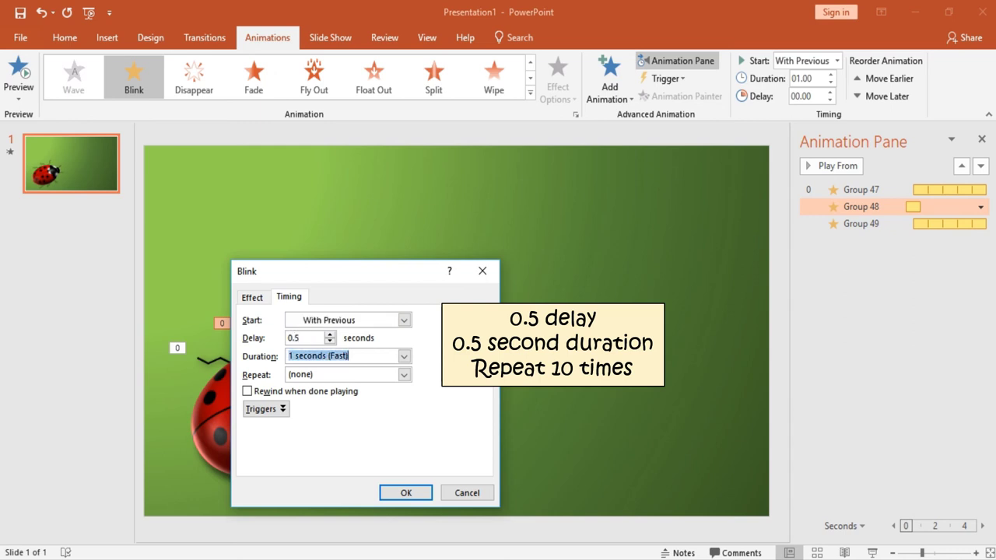
left_click(404, 355)
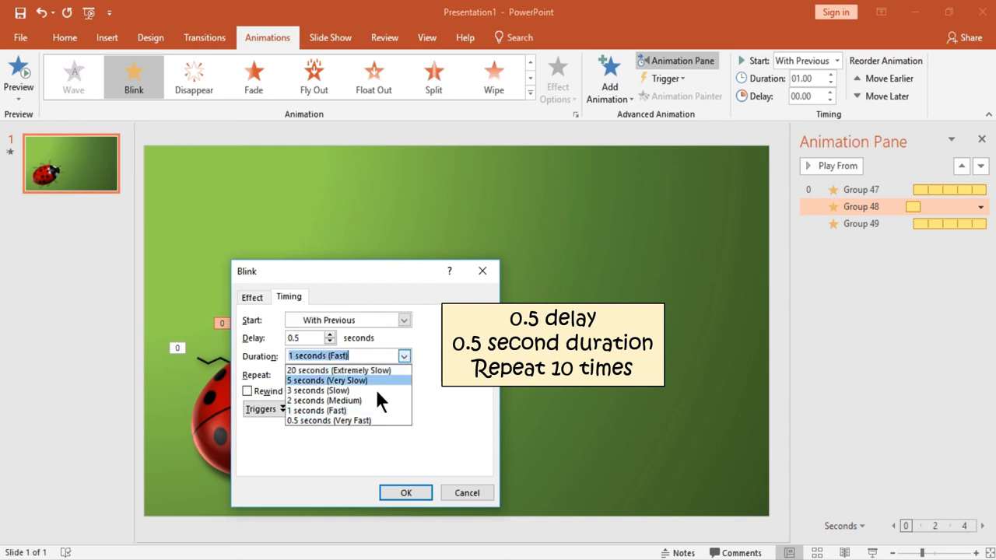
left_click(367, 420)
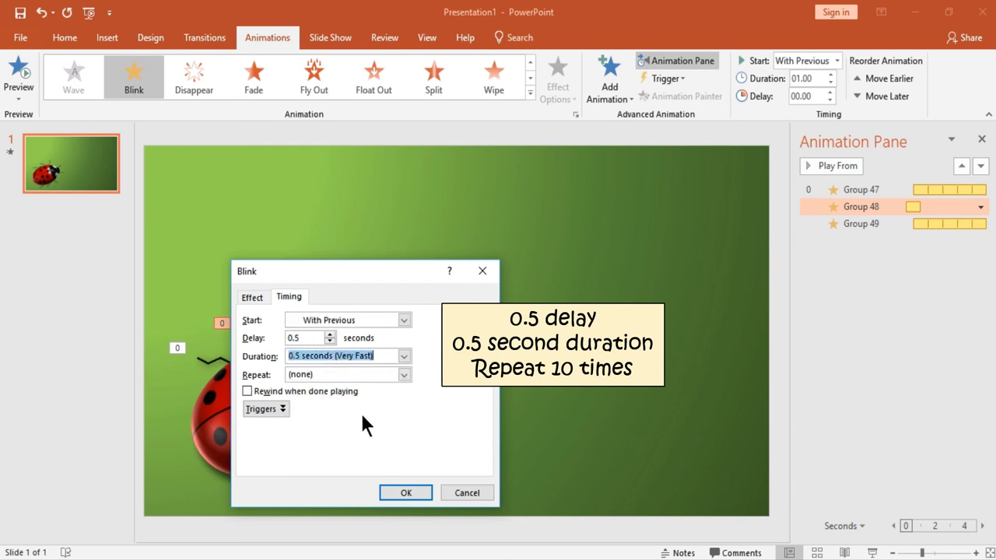
left_click(334, 374)
type("10")
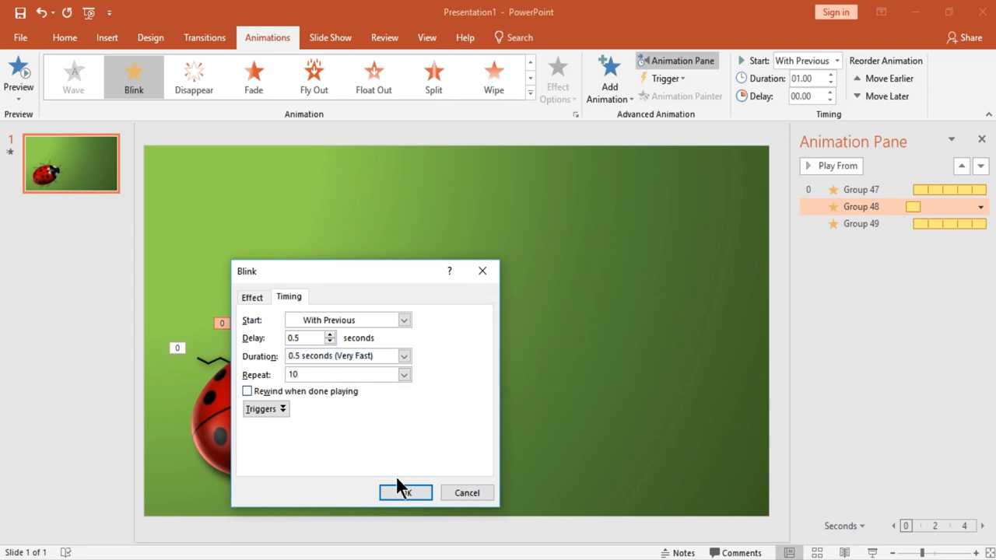
left_click(401, 487)
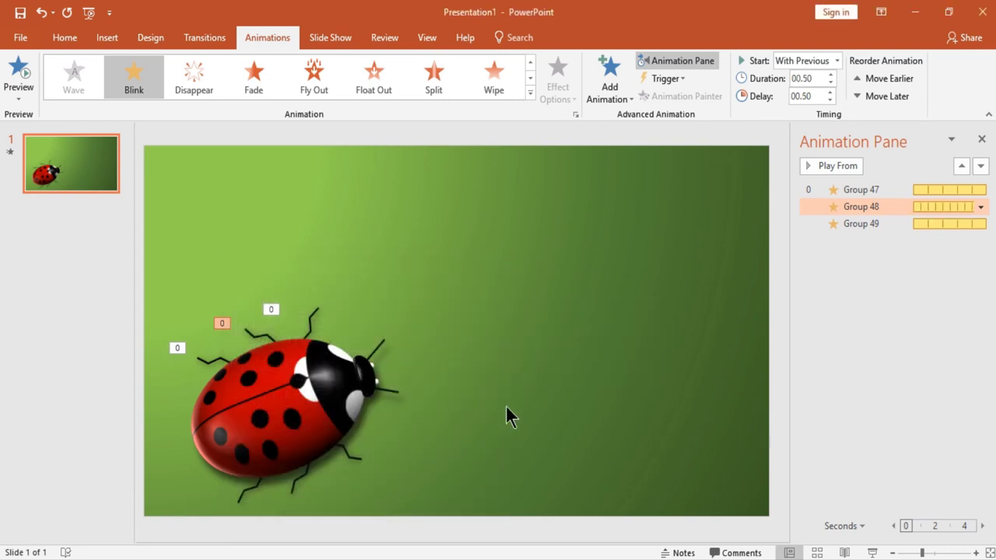
Select every part of the ladybird and add a Diagonal Up Right motion path.
left_click_drag(145, 255, 444, 512)
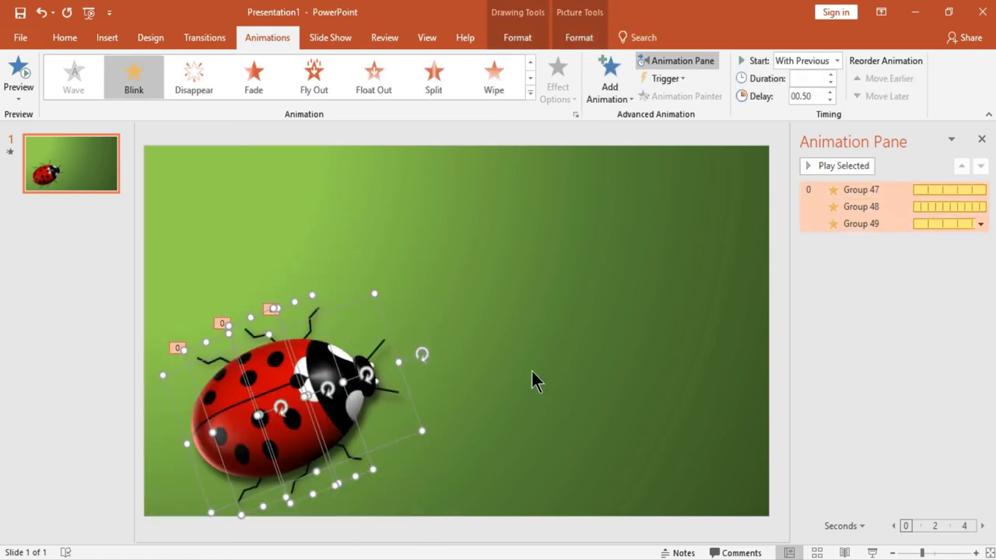
left_click(614, 102)
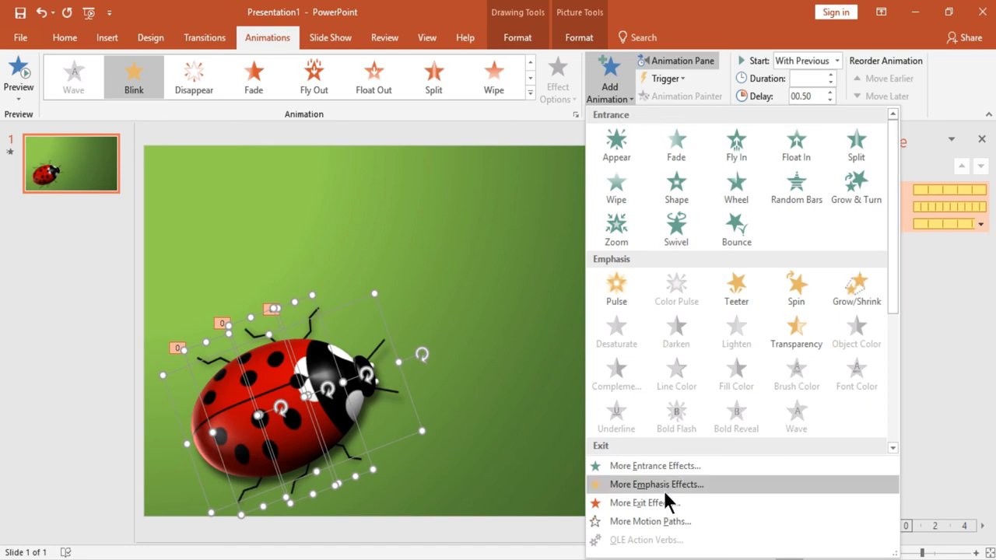
left_click(662, 521)
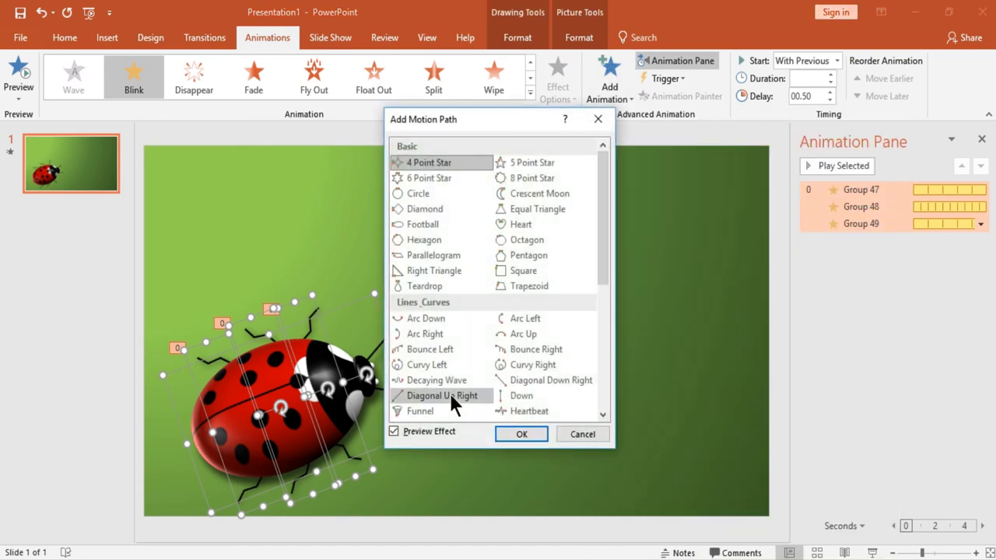
left_click(449, 394)
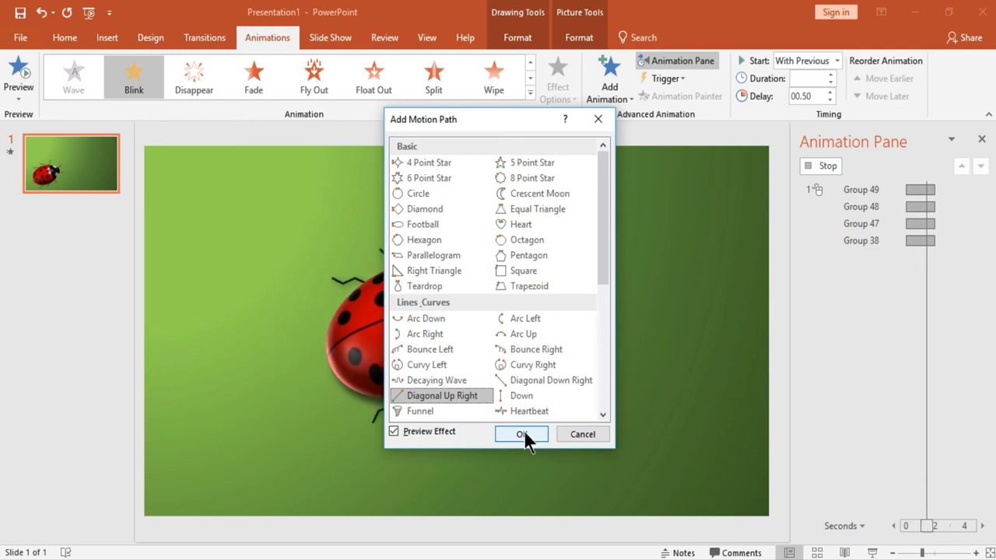
left_click(522, 434)
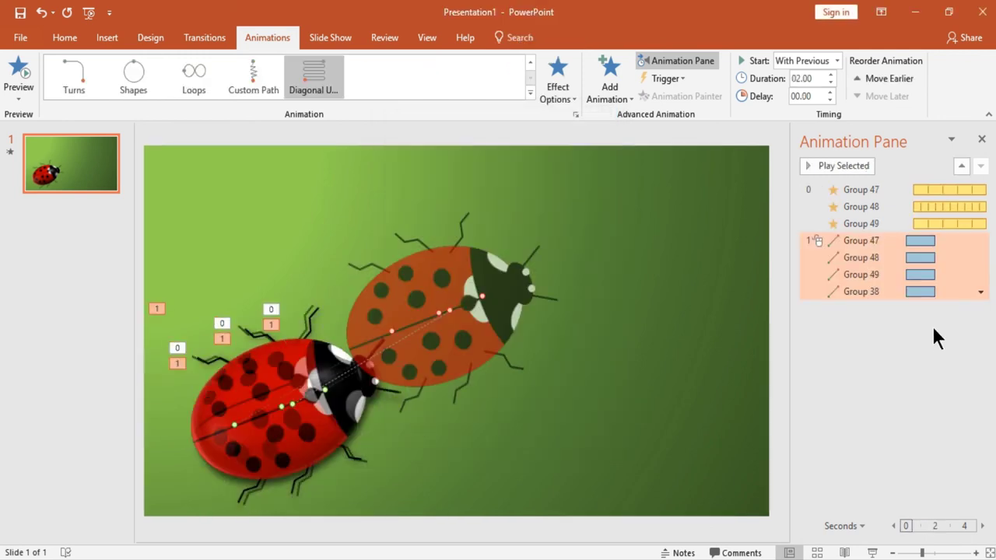
Set the Group 38 motion path's smooth end to 0 seconds.
left_click(981, 292)
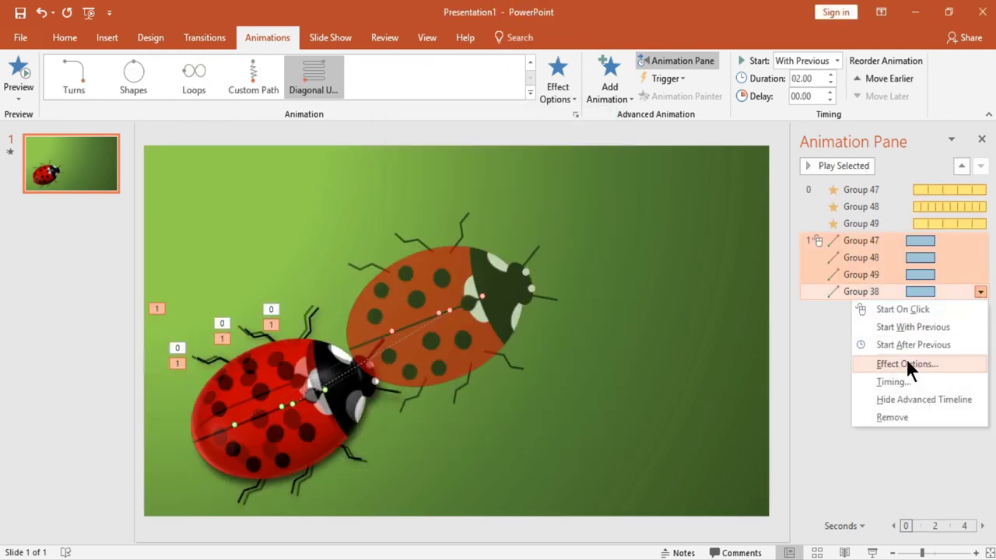
left_click(908, 361)
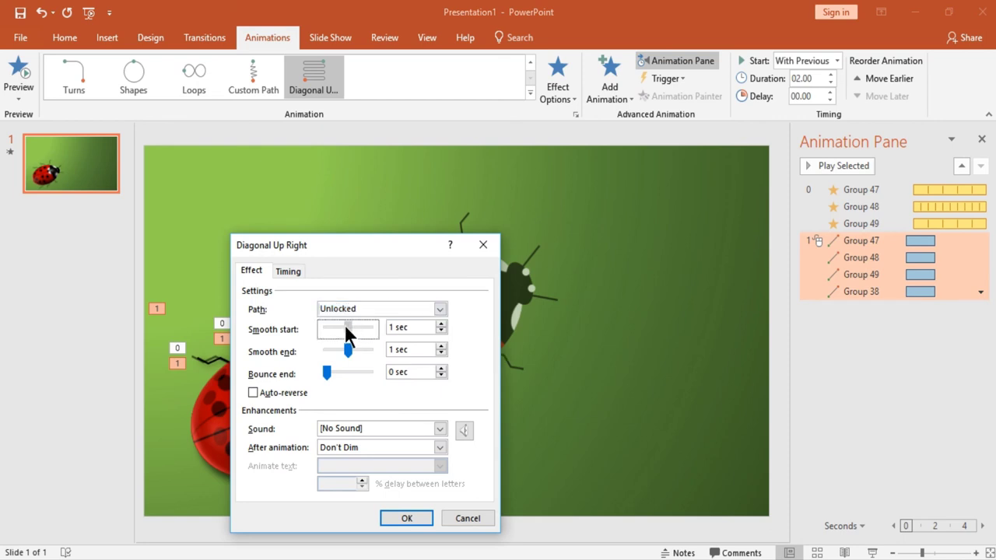
left_click_drag(342, 349, 326, 350)
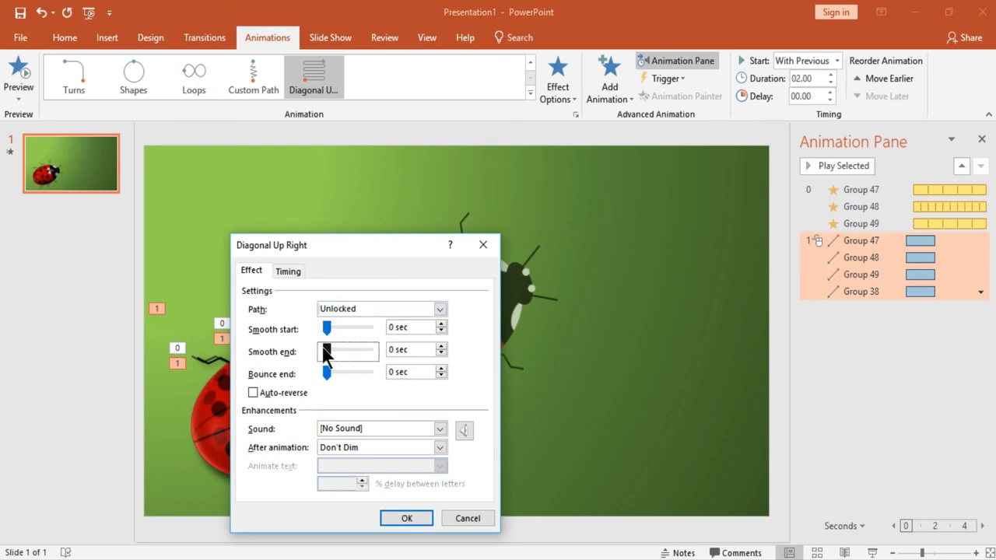
Time the motion path to start With Previous after 0.5 seconds, lasting 5 seconds.
left_click(293, 270)
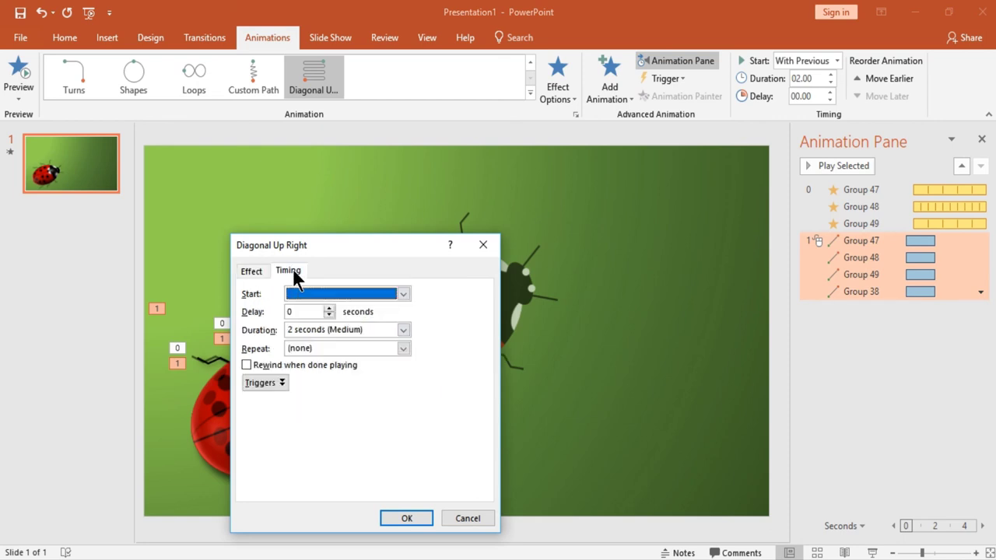
left_click(311, 312)
type(".5")
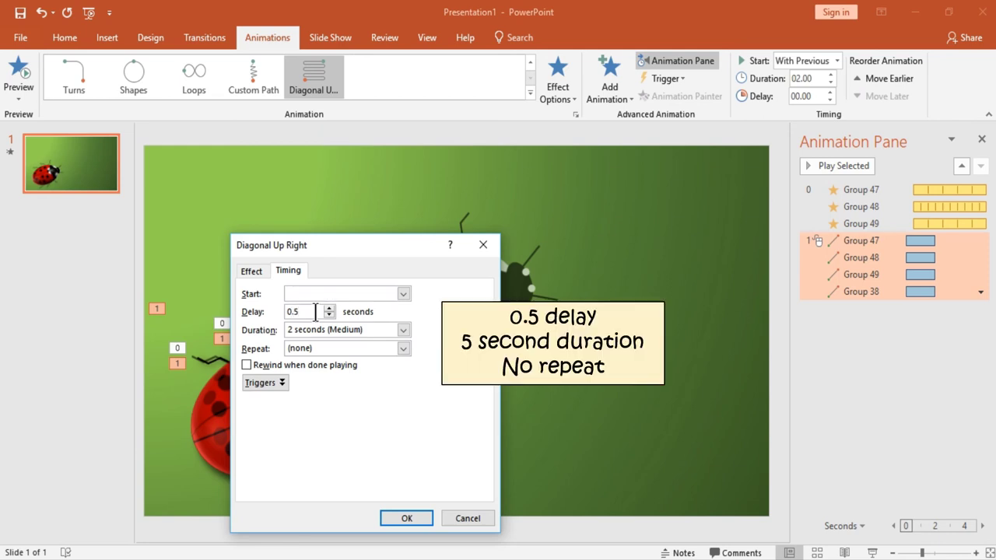
left_click(404, 294)
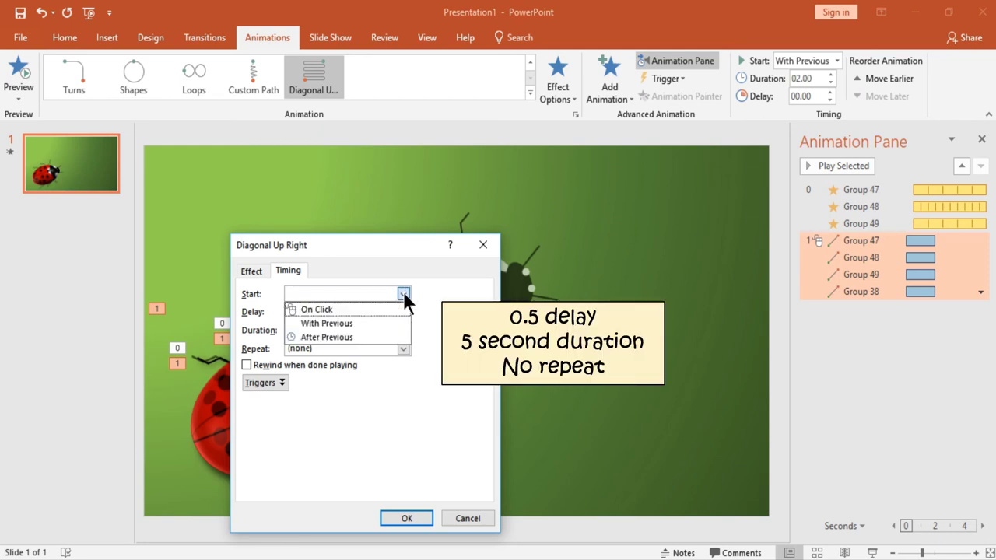
left_click(374, 321)
key("Tab")
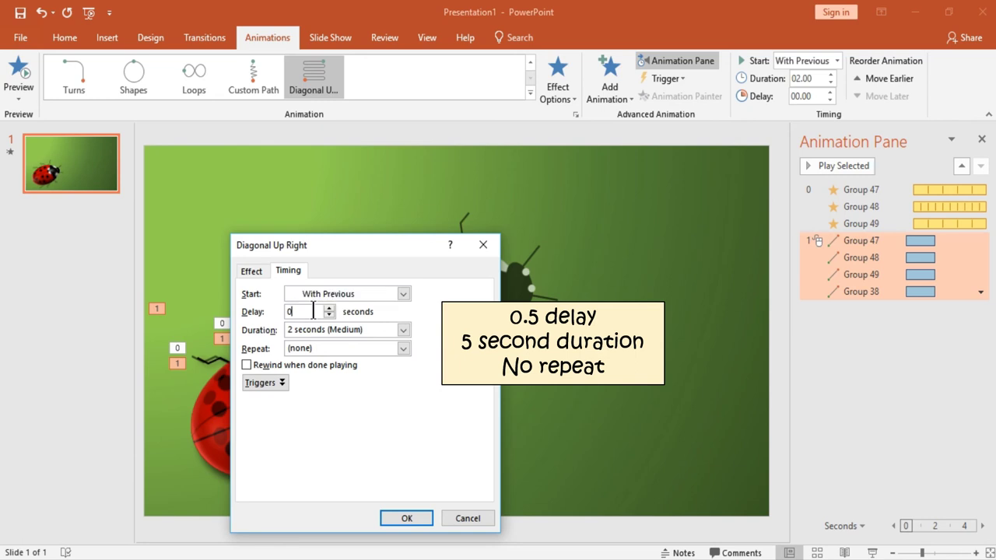
type("0.5")
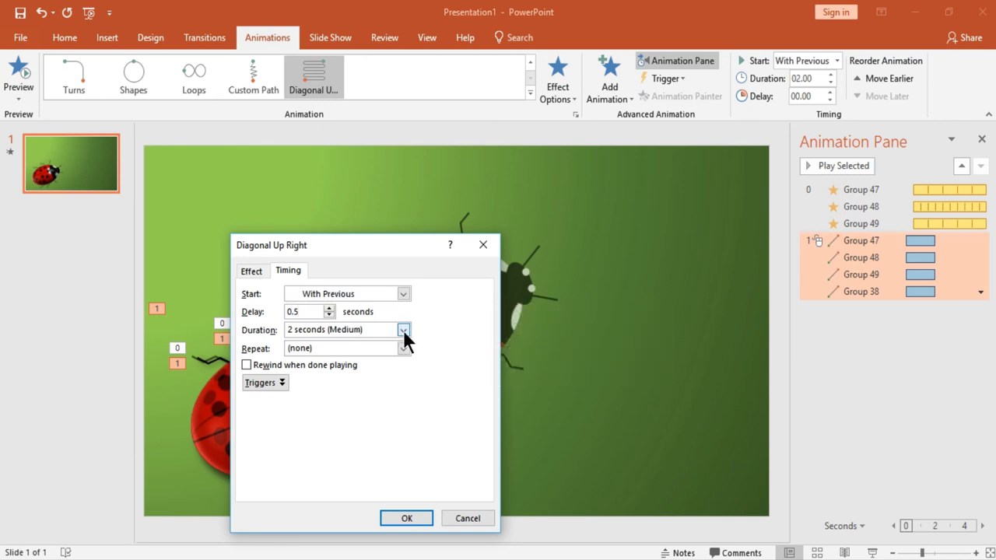
left_click(403, 330)
left_click(355, 354)
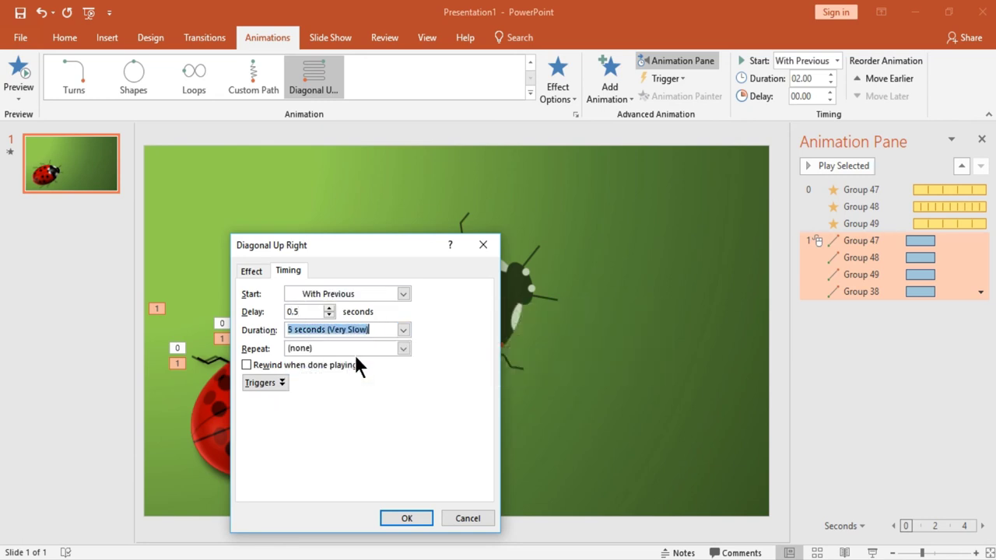
left_click(403, 517)
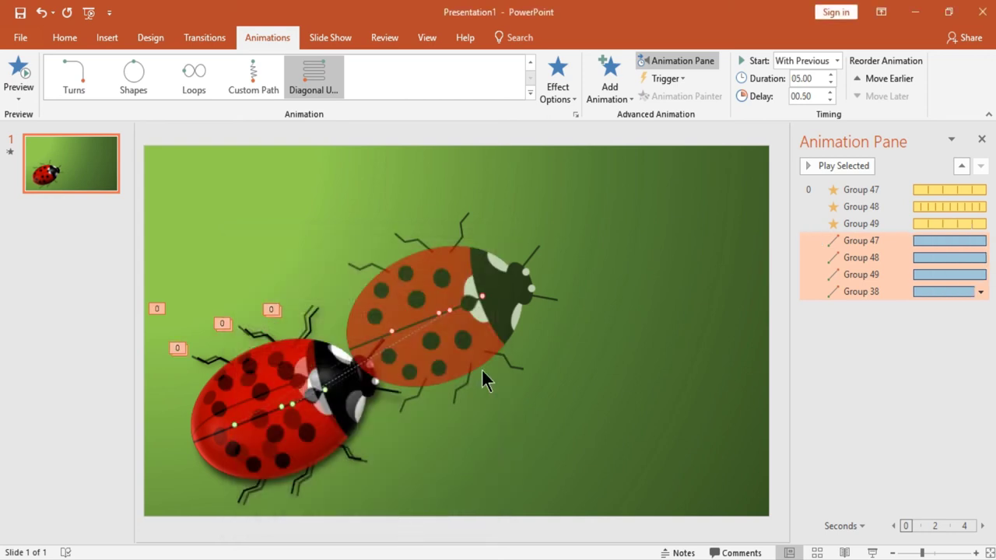
Deselect the ladybird and run the slideshow from the first slide.
left_click(591, 400)
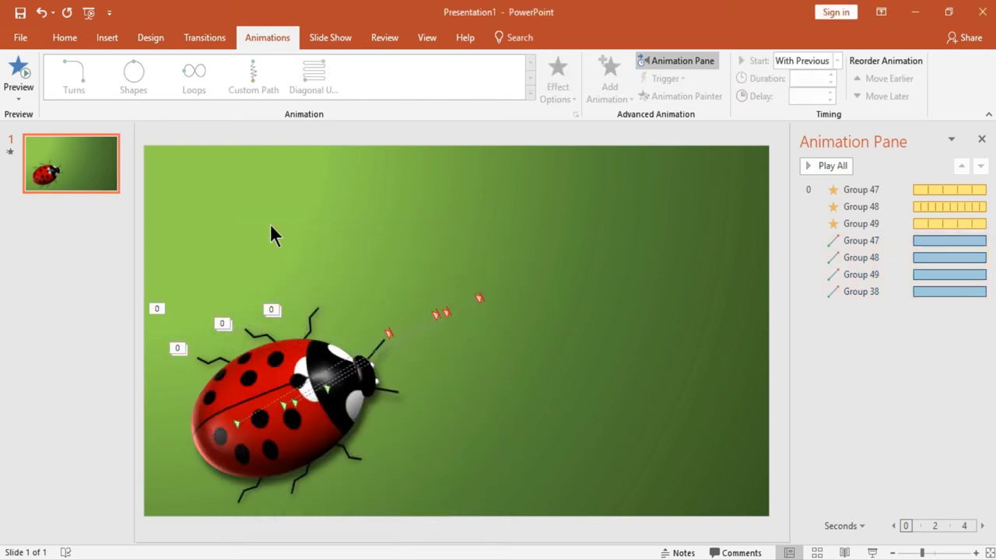
left_click(90, 17)
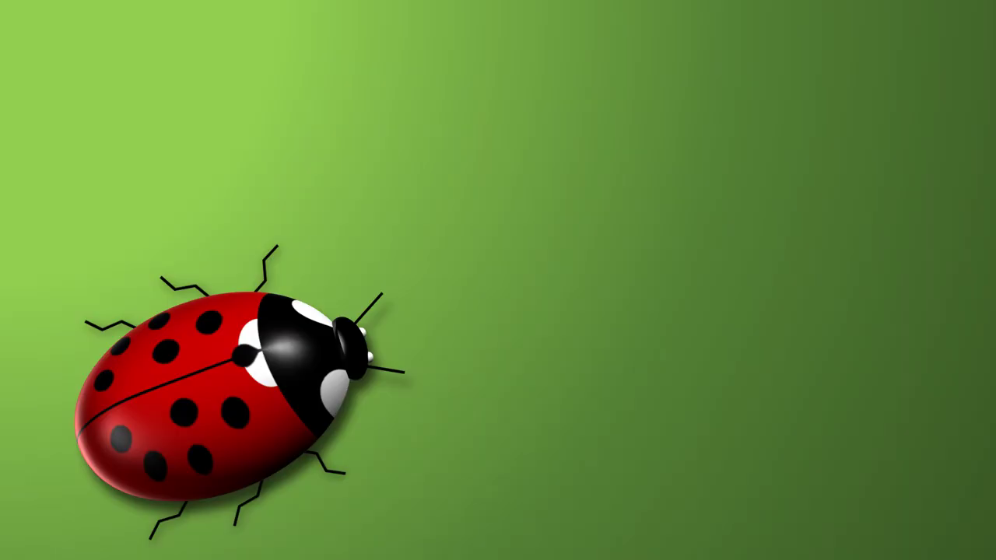